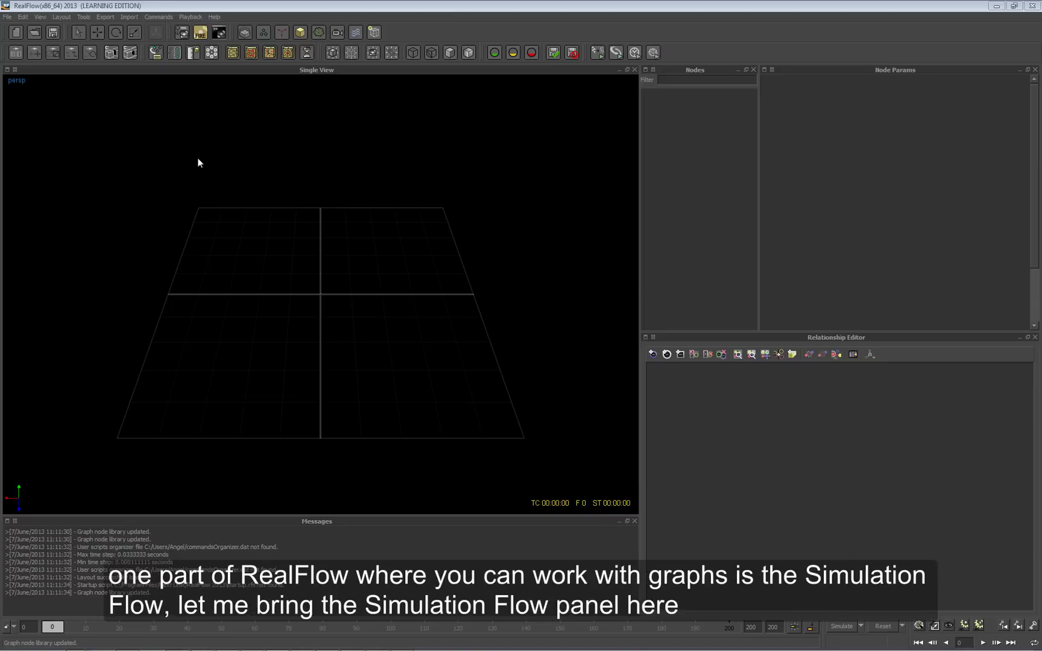
Open the Simulation Flow window, maximize it, and narrow its stage tree to give the editor more room
{"action": "left_click", "coordinate": [62, 17]}
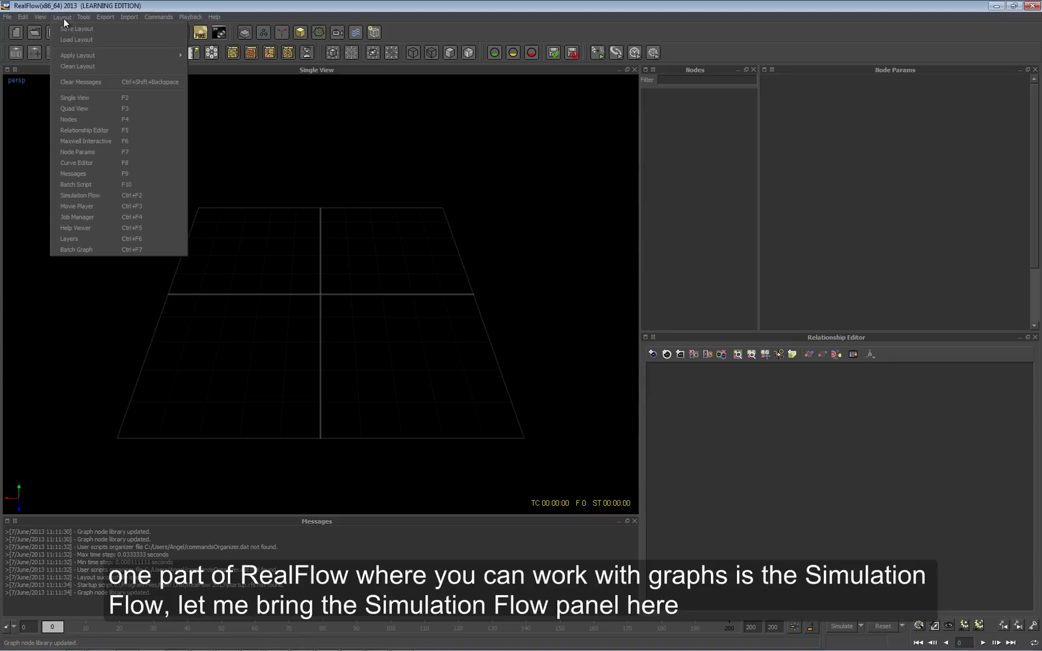
{"action": "left_click", "coordinate": [88, 195]}
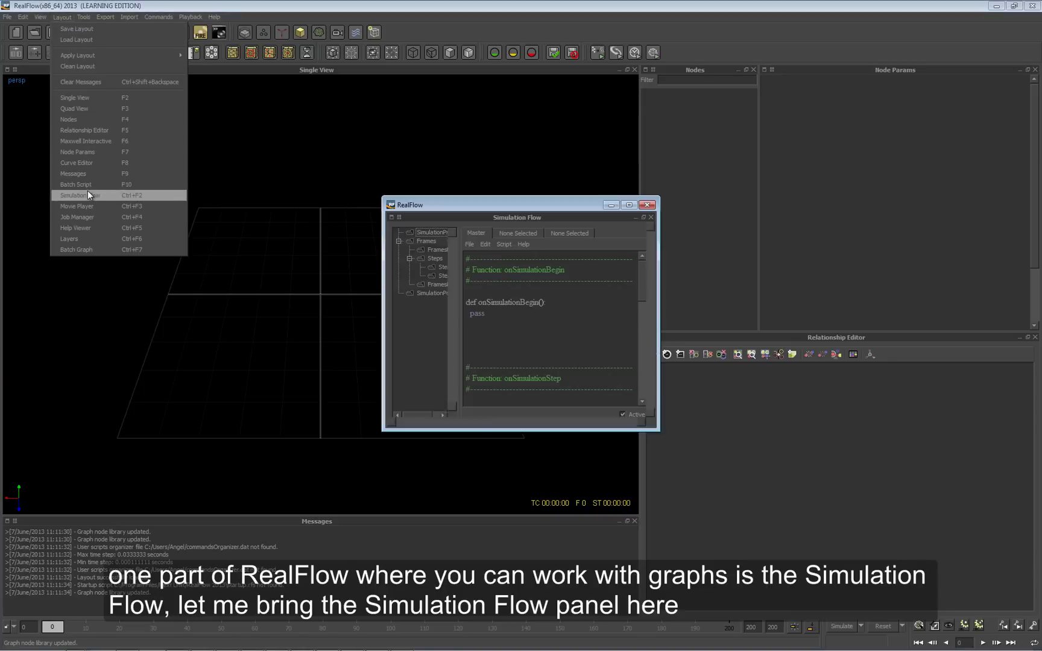
{"action": "left_click_drag", "start_coordinate": [458, 198], "coordinate": [445, 197]}
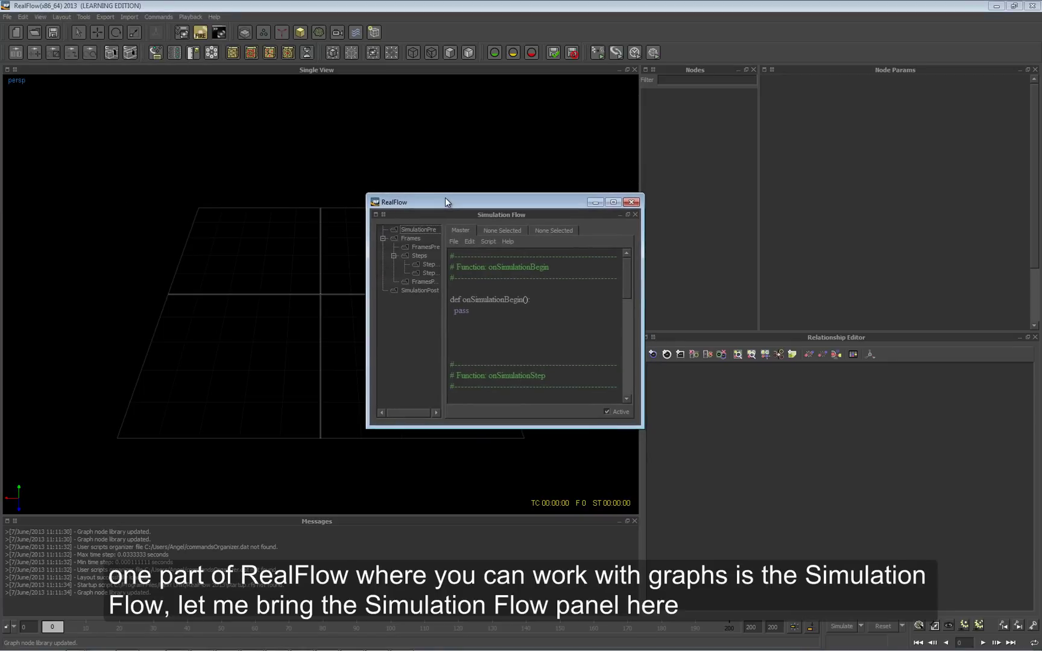
{"action": "double_click", "coordinate": [445, 198]}
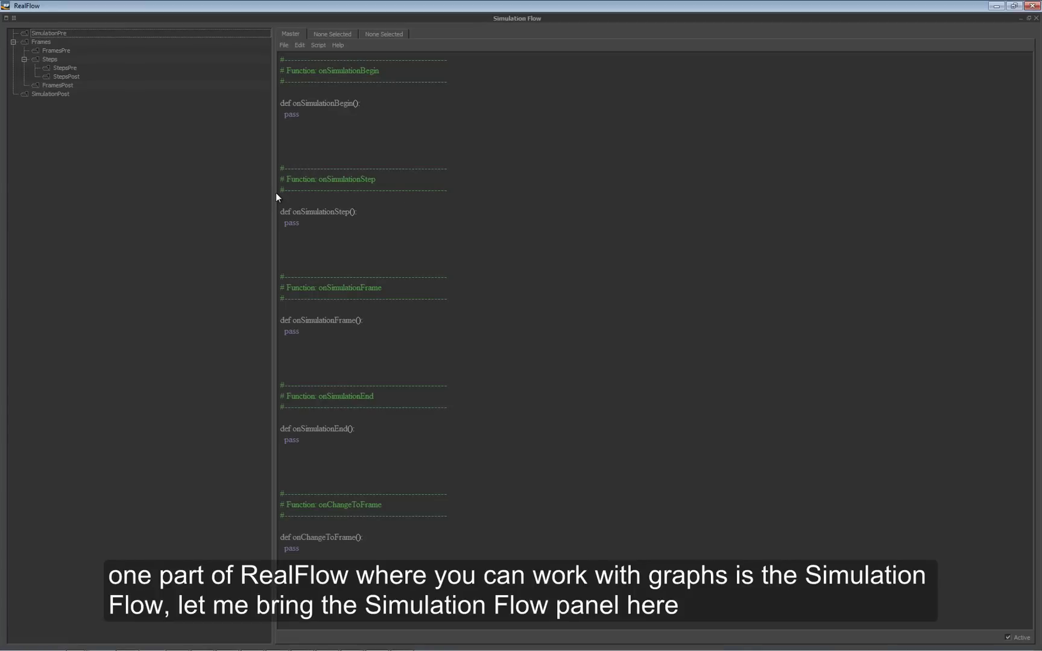
{"action": "left_click_drag", "start_coordinate": [275, 193], "coordinate": [135, 193]}
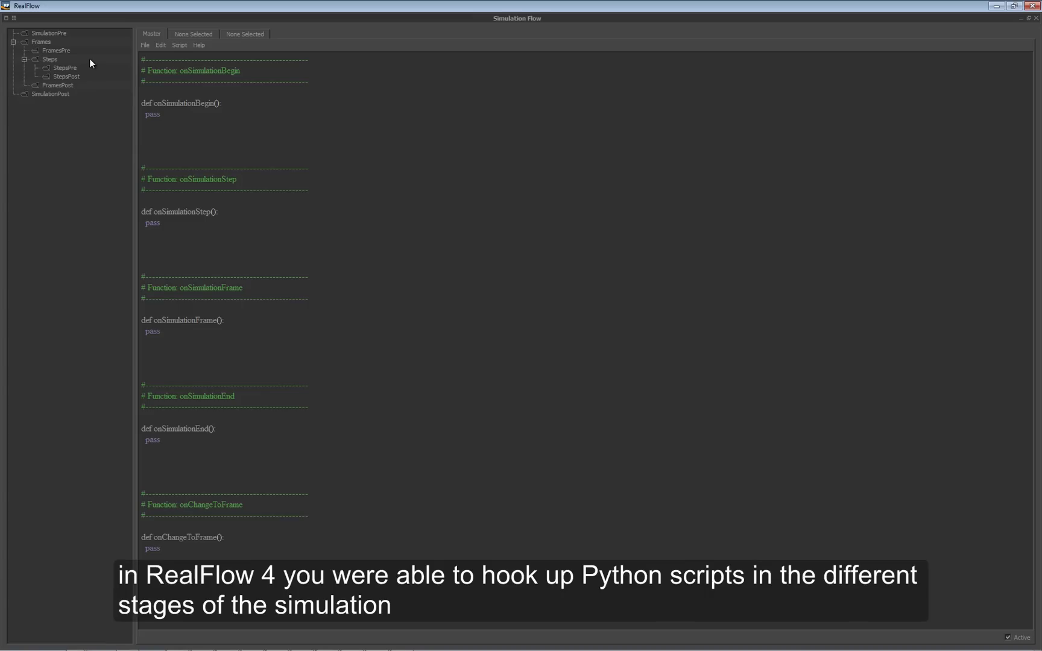
Examine the options for adding graphs and scripts at the SimulationPre, StepsPre and FramesPost stages
{"action": "left_click", "coordinate": [51, 34]}
{"action": "right_click", "coordinate": [53, 33]}
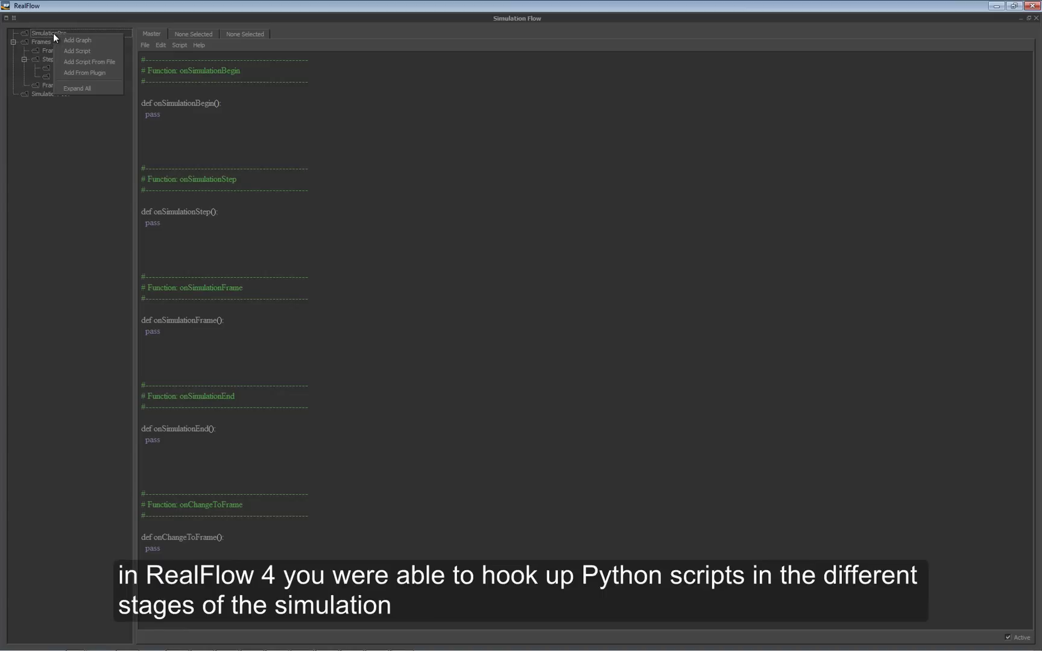
{"action": "left_click", "coordinate": [49, 65]}
{"action": "right_click", "coordinate": [56, 68]}
{"action": "left_click", "coordinate": [44, 93]}
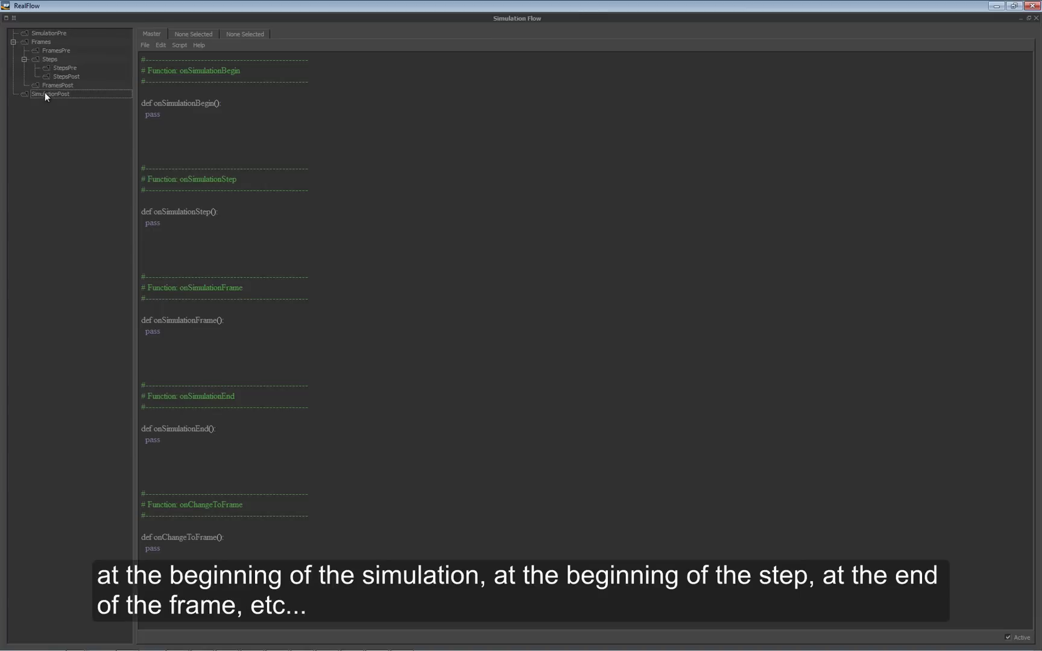
{"action": "left_click", "coordinate": [49, 84]}
{"action": "right_click", "coordinate": [49, 84]}
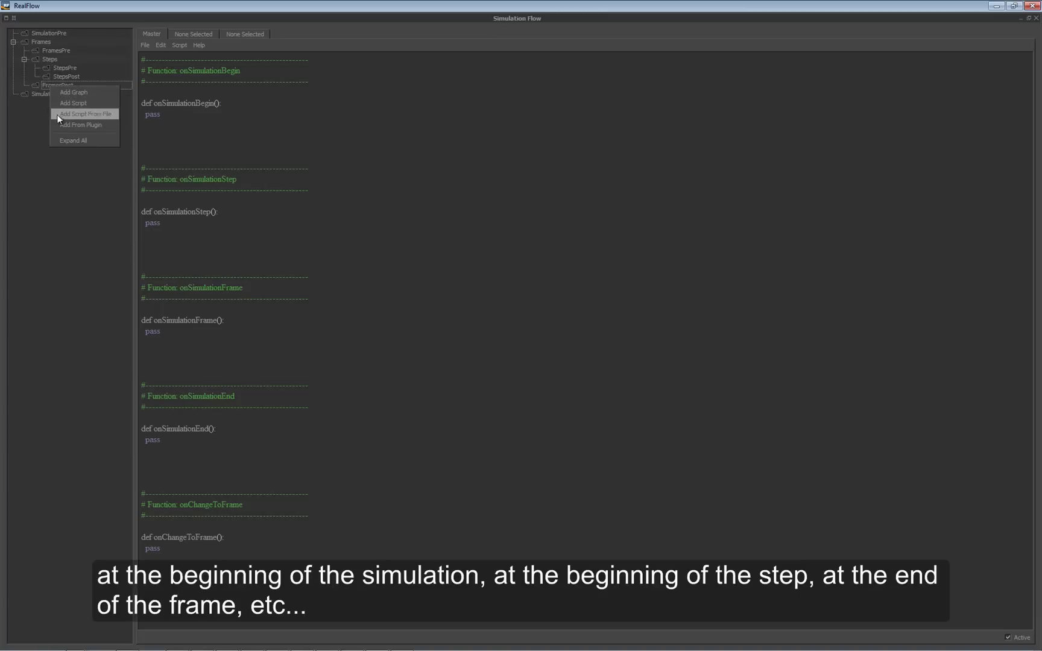
{"action": "left_click", "coordinate": [41, 124]}
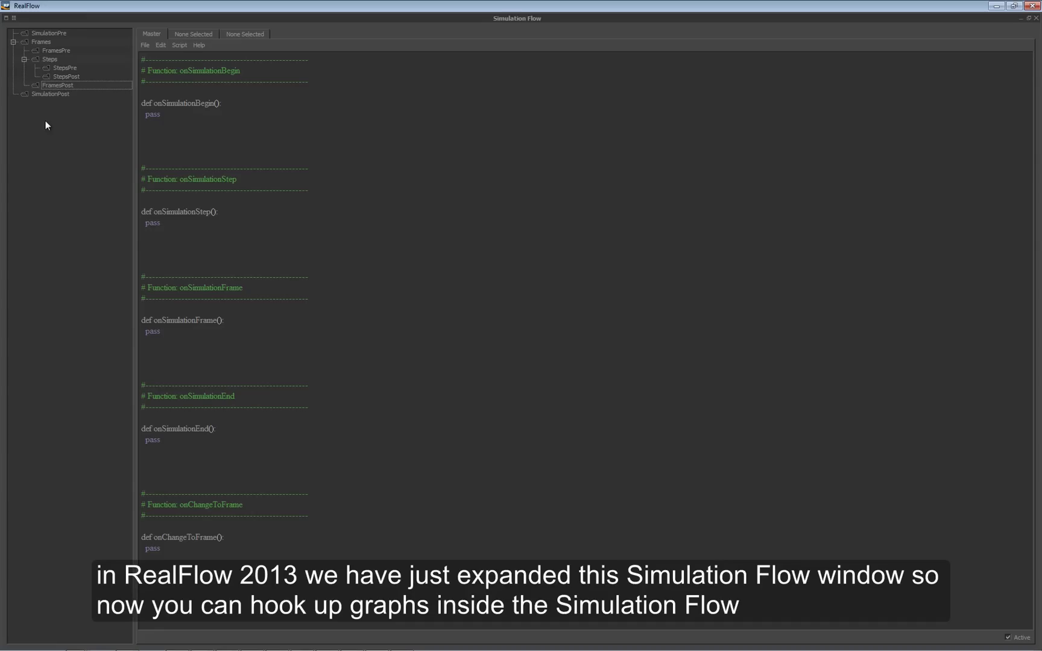
Add a new graph to the FramesPre stage of the simulation flow
{"action": "right_click", "coordinate": [73, 50]}
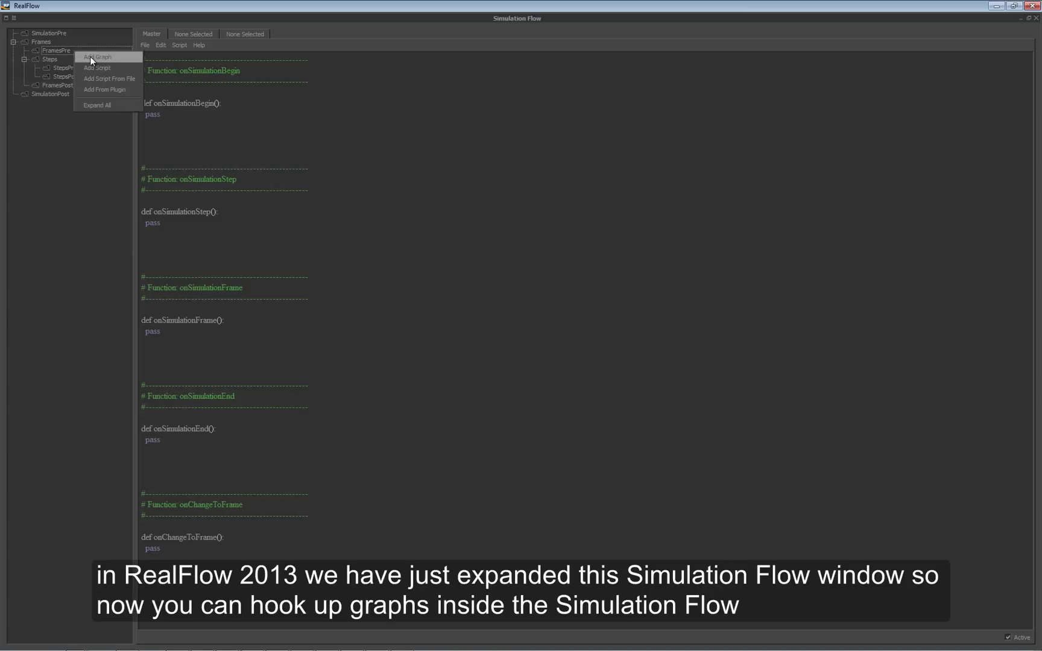
{"action": "left_click", "coordinate": [90, 57]}
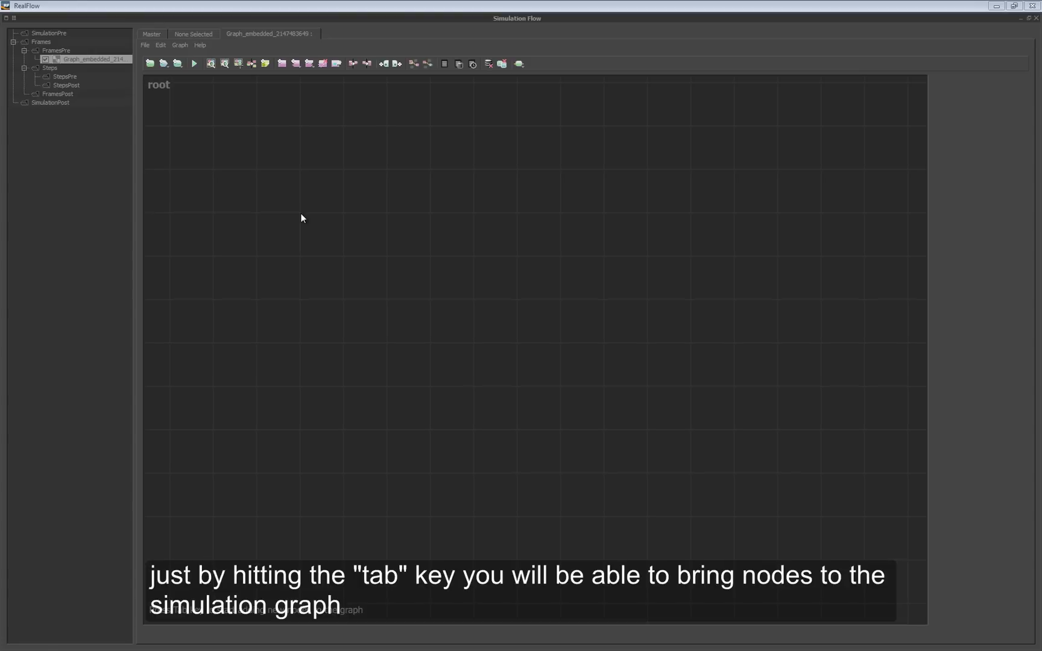
{"action": "left_click", "coordinate": [343, 9]}
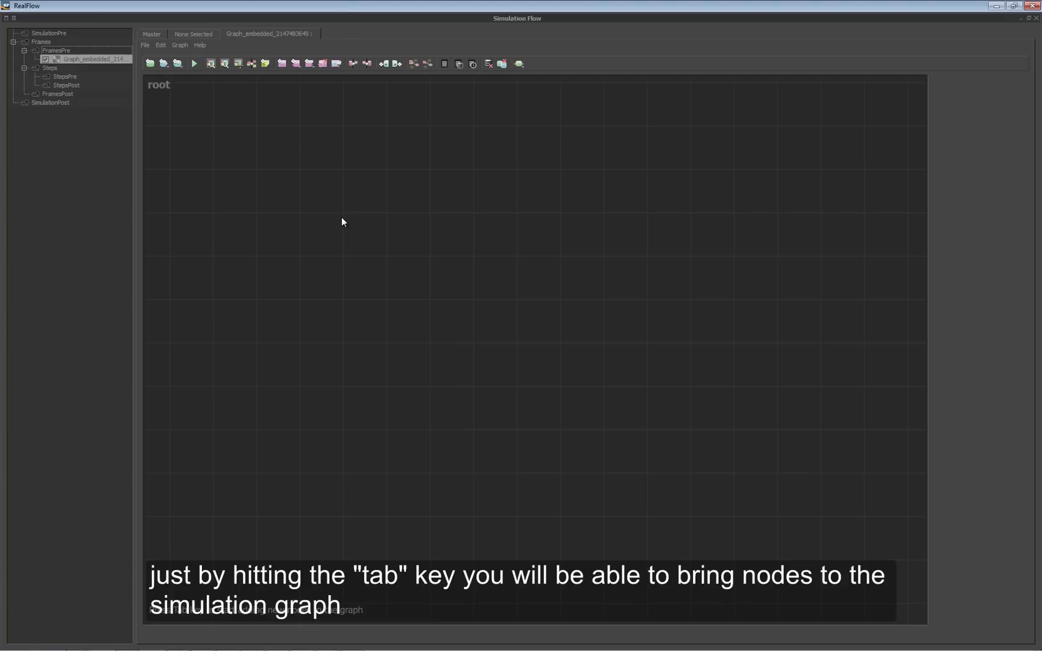
Add a Real constant node to the graph and place it in the upper-left area of the canvas
{"action": "key", "text": "Tab"}
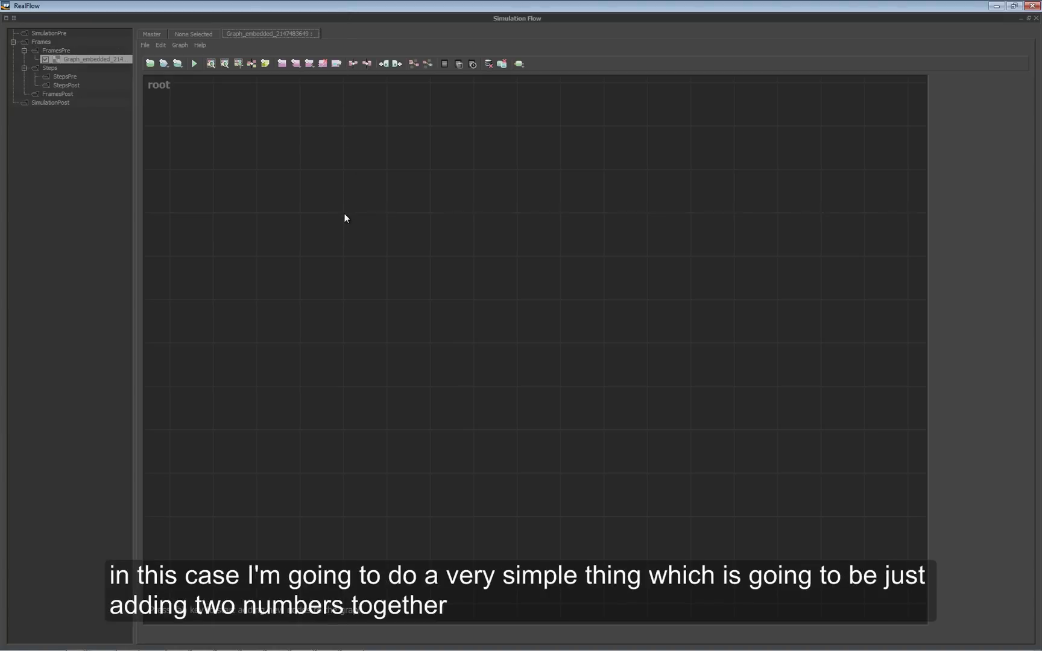
{"action": "key", "text": "Tab"}
{"action": "key", "text": "Tab"}
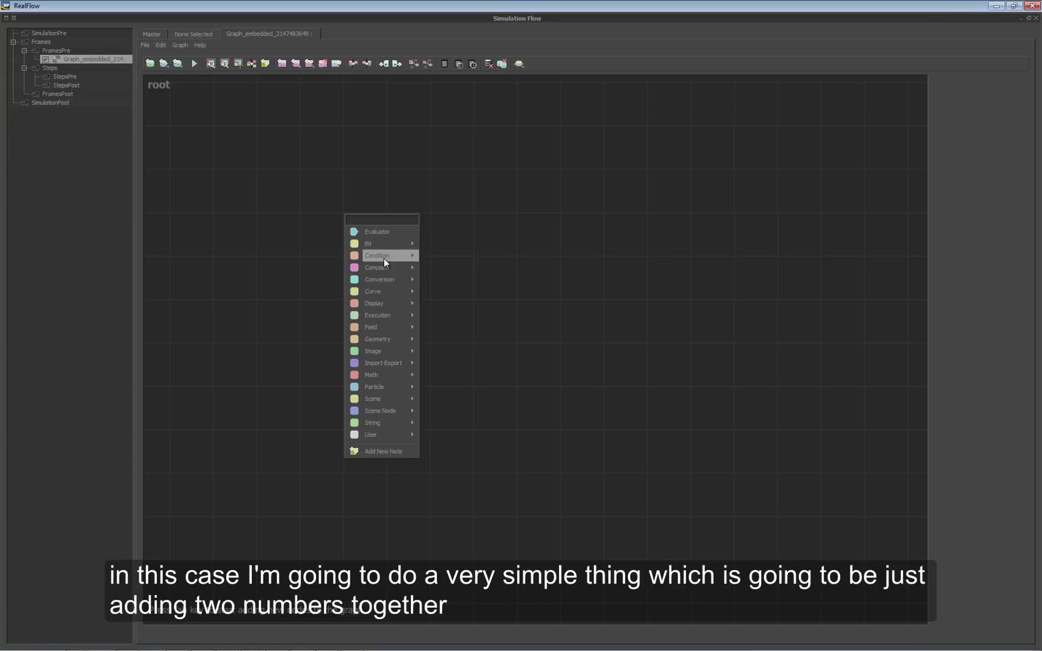
{"action": "mouse_move", "coordinate": [388, 290]}
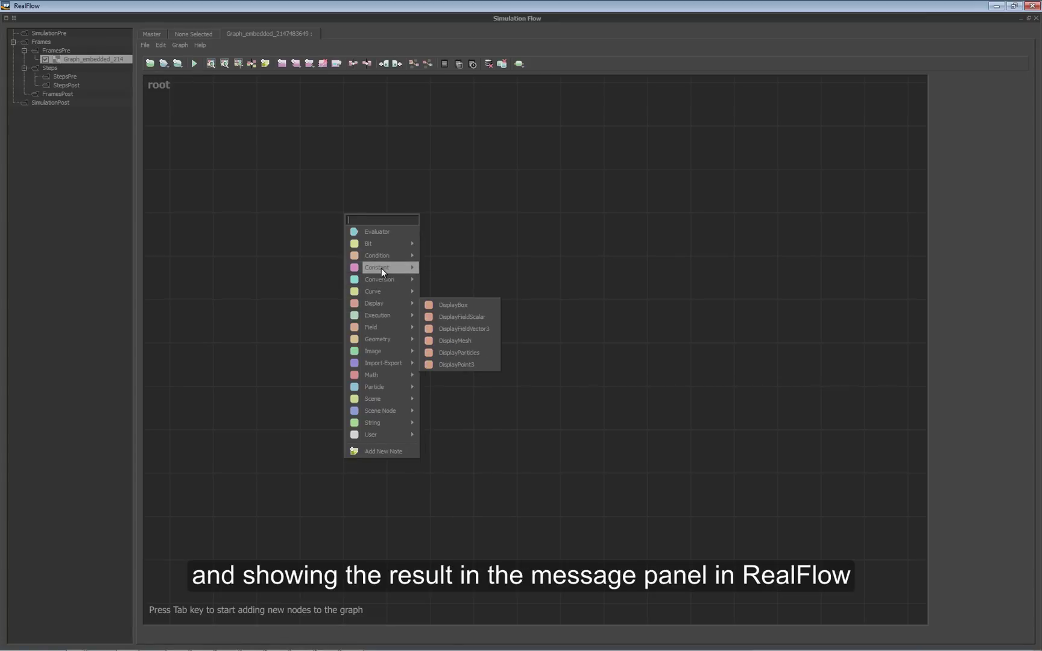
{"action": "mouse_move", "coordinate": [381, 268]}
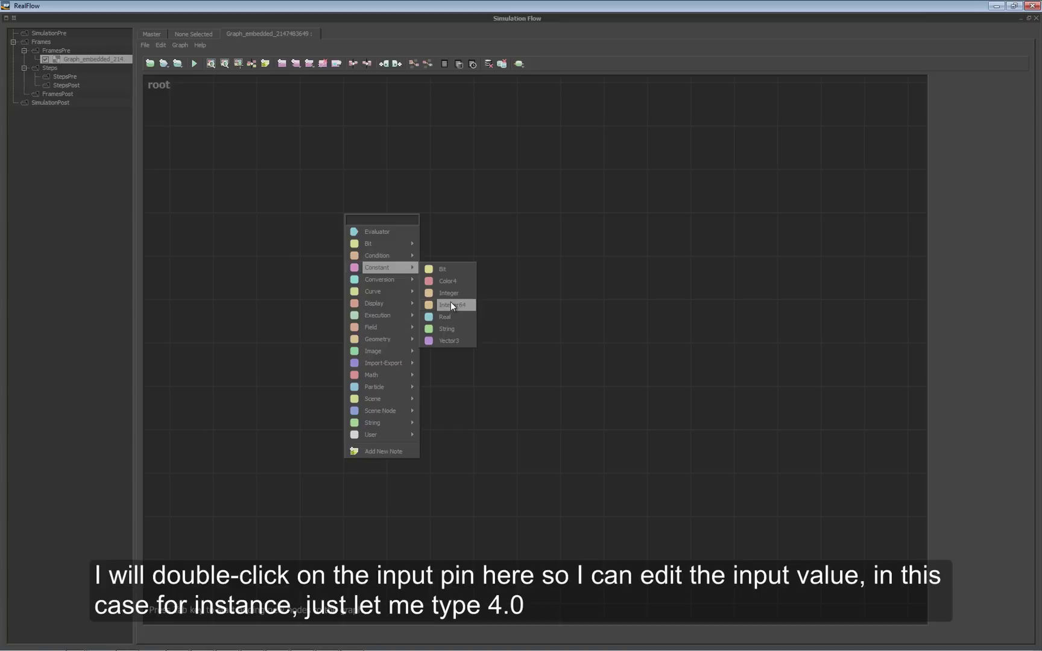
{"action": "left_click", "coordinate": [450, 318]}
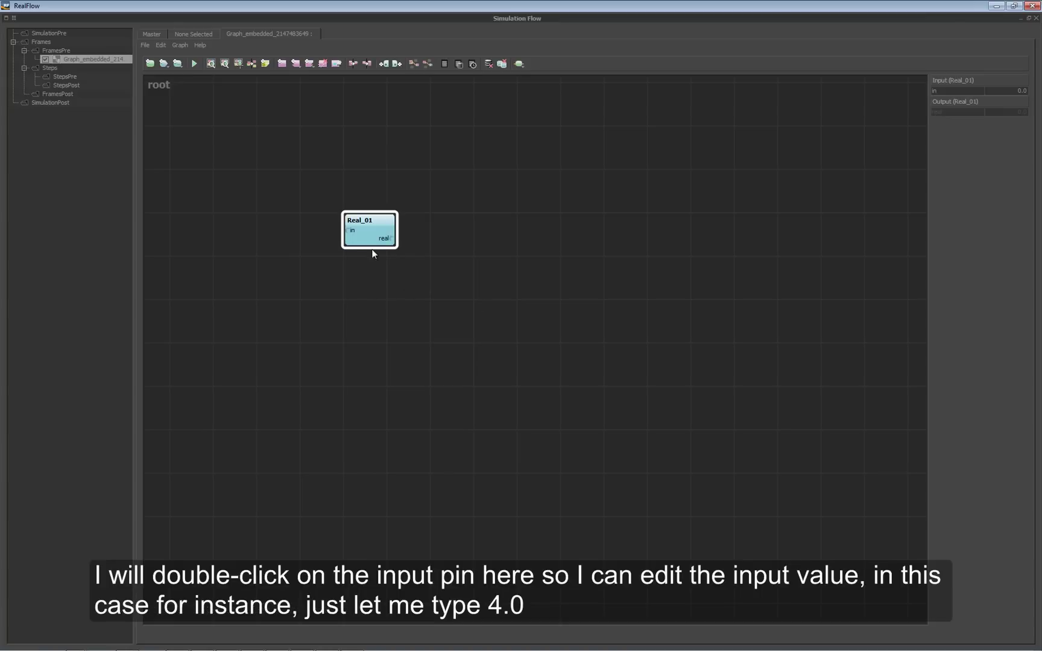
{"action": "left_click_drag", "start_coordinate": [369, 233], "coordinate": [289, 198]}
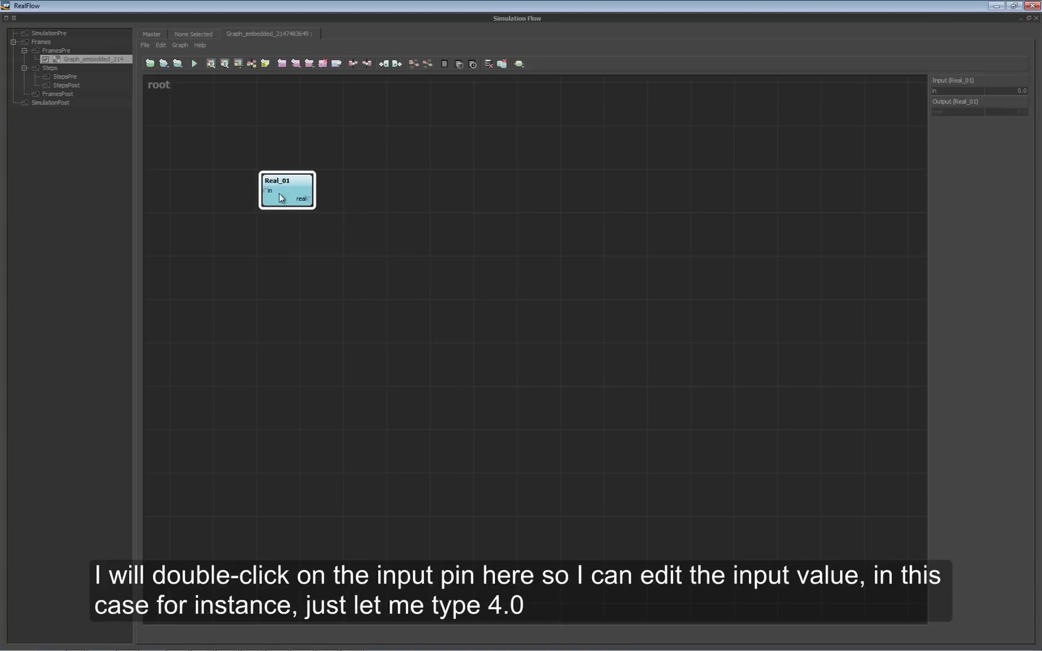
Set the Real node's in value to 4.0
{"action": "double_click", "coordinate": [267, 197]}
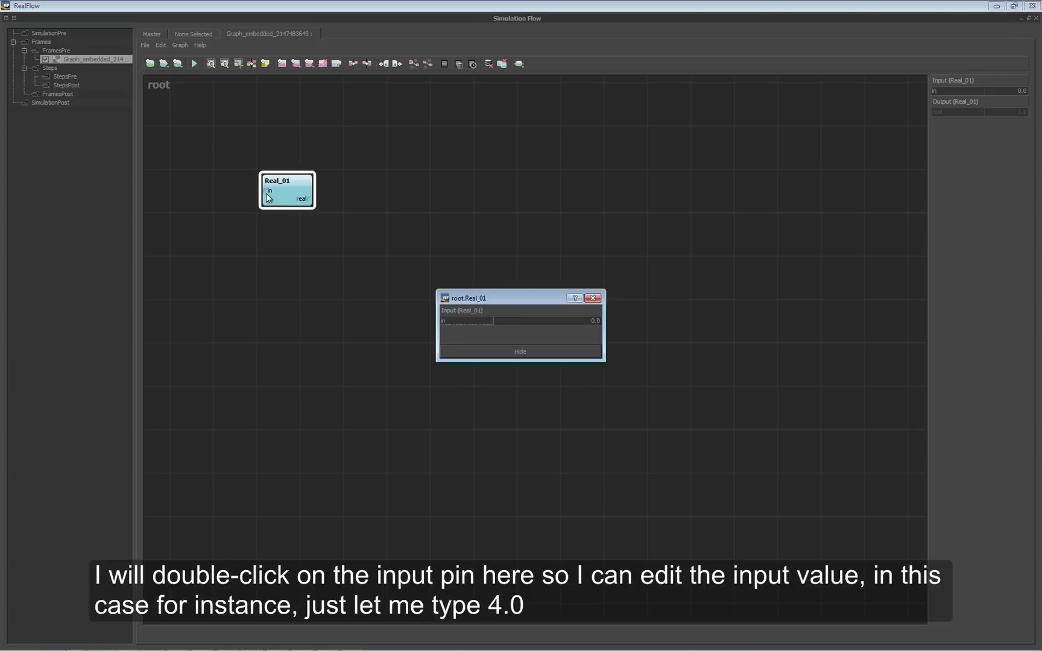
{"action": "double_click", "coordinate": [554, 323]}
{"action": "type", "text": "4.0"}
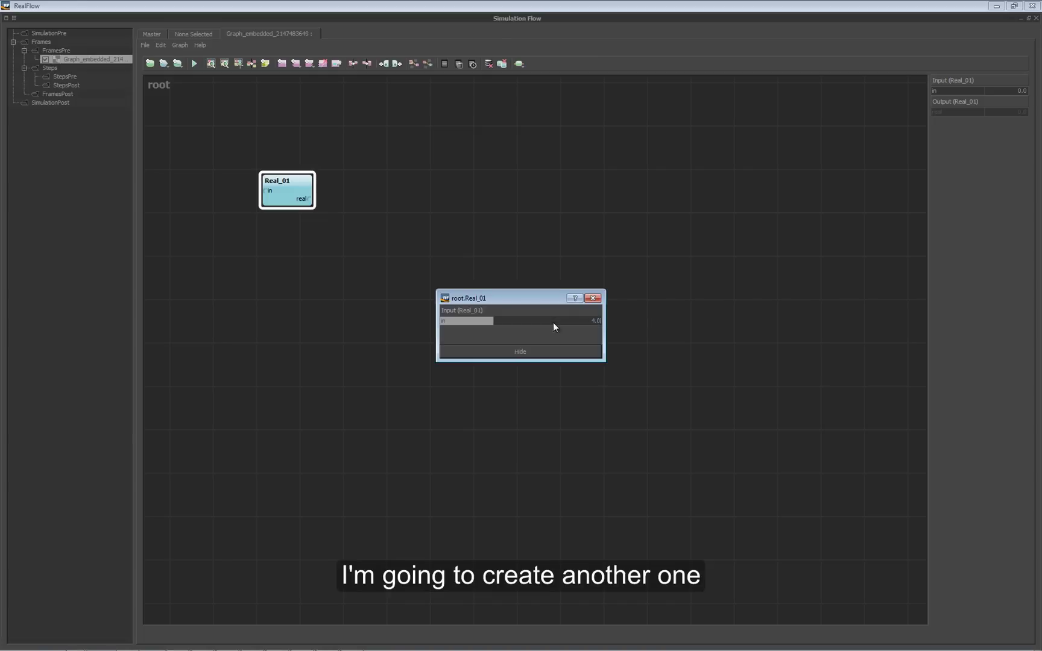
{"action": "key", "text": "Return"}
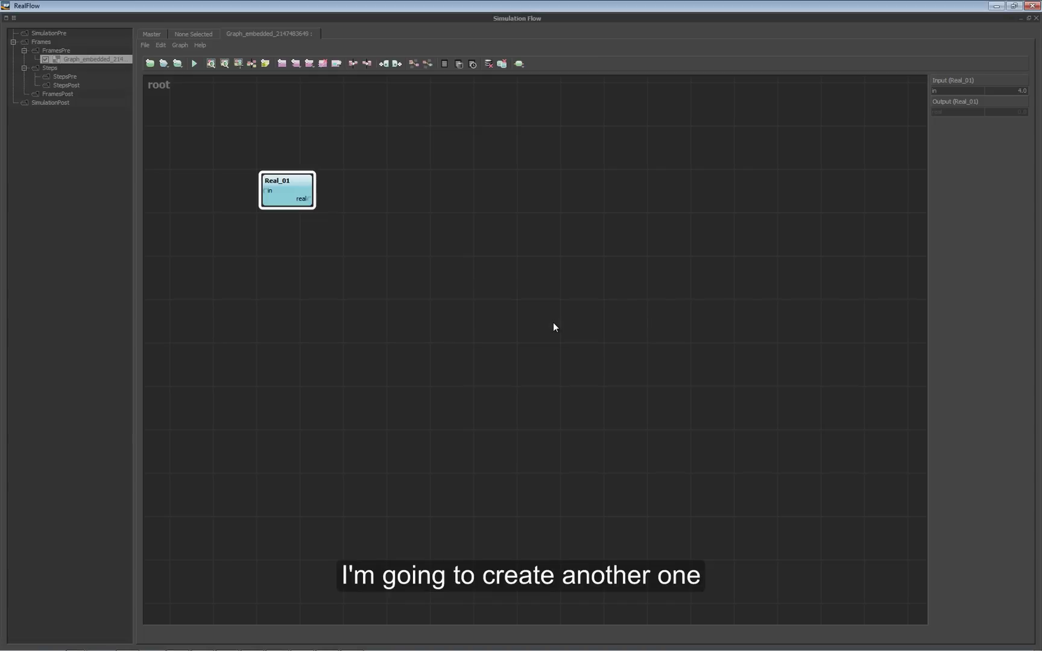
Add a second Real constant node below the first one and set its in value to 6.0
{"action": "left_click", "coordinate": [329, 223]}
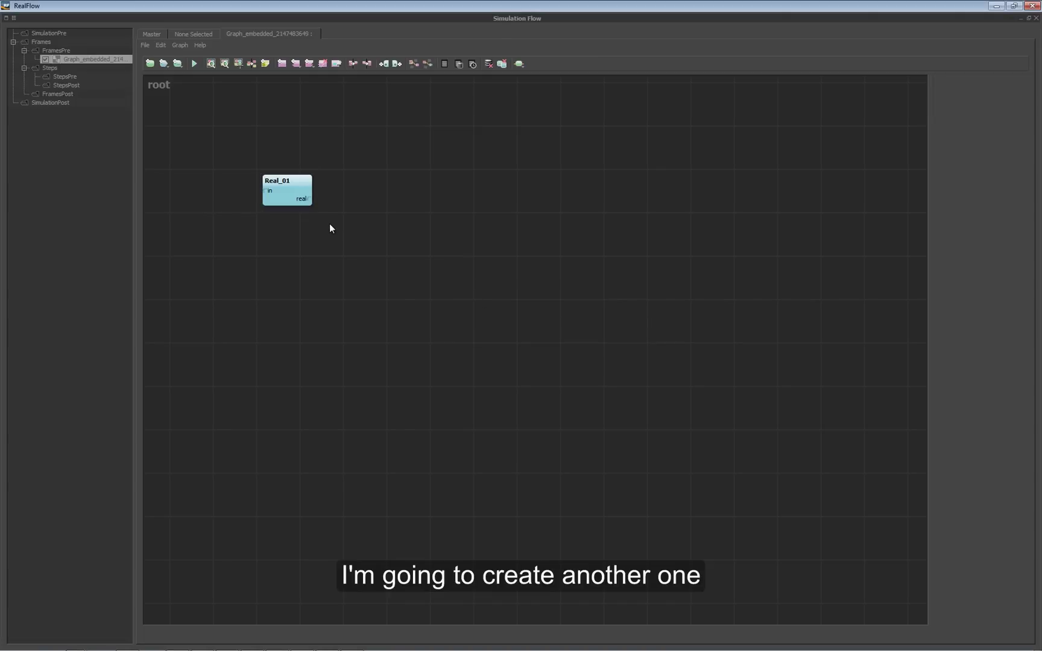
{"action": "right_click", "coordinate": [329, 224]}
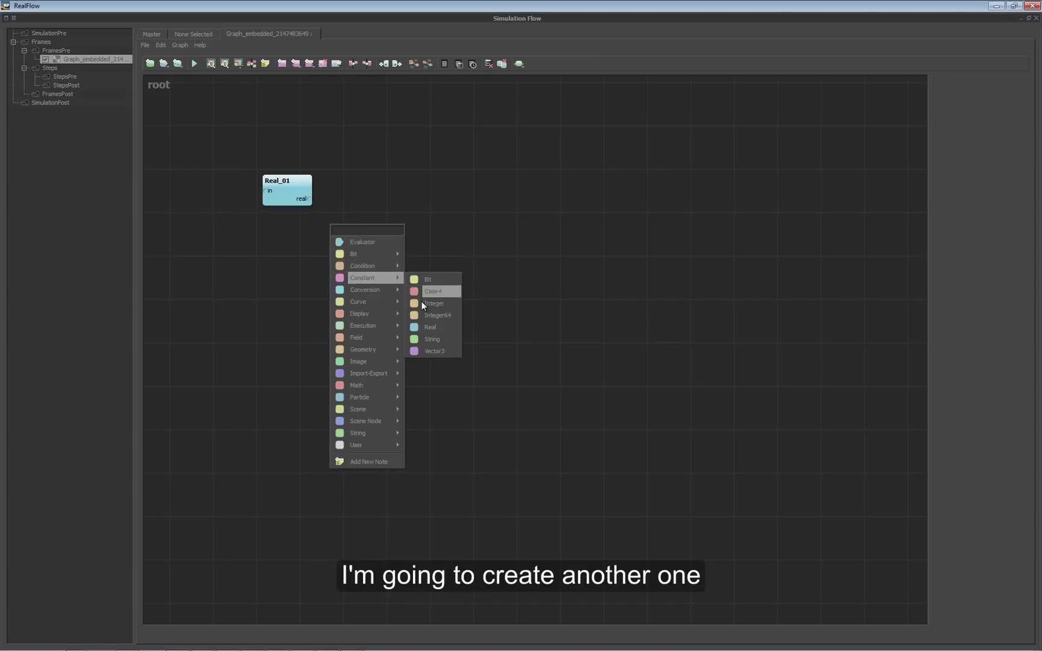
{"action": "left_click", "coordinate": [423, 326]}
{"action": "left_click_drag", "start_coordinate": [367, 254], "coordinate": [299, 273]}
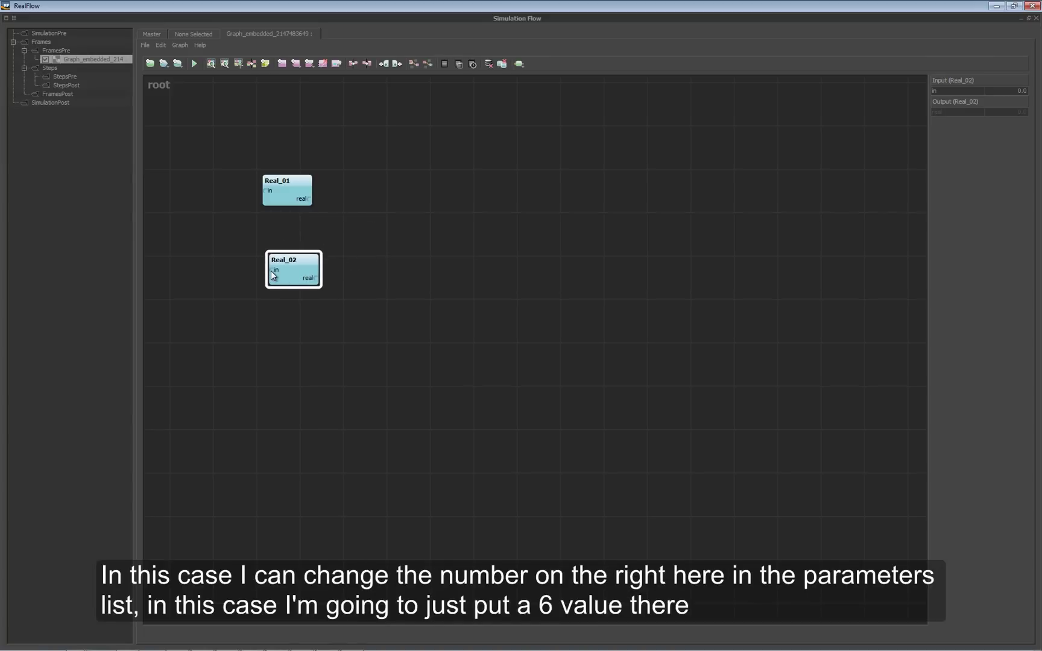
{"action": "double_click", "coordinate": [994, 92]}
{"action": "type", "text": "6.0"}
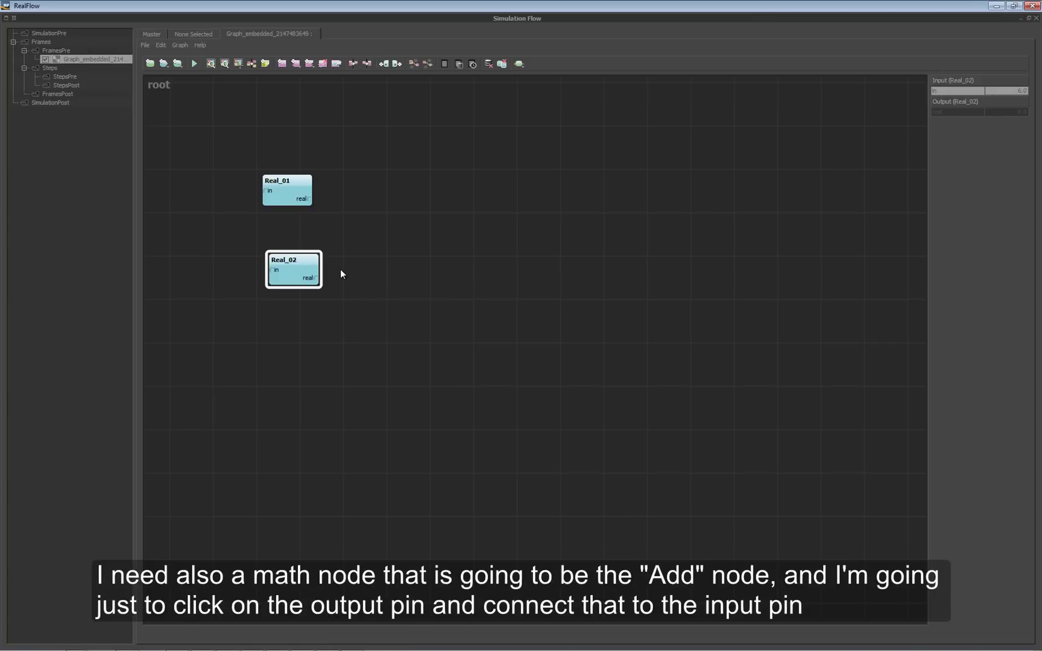
Add a math Add node to the graph, to the right of the two Real nodes
{"action": "left_click", "coordinate": [361, 228]}
{"action": "right_click", "coordinate": [361, 229]}
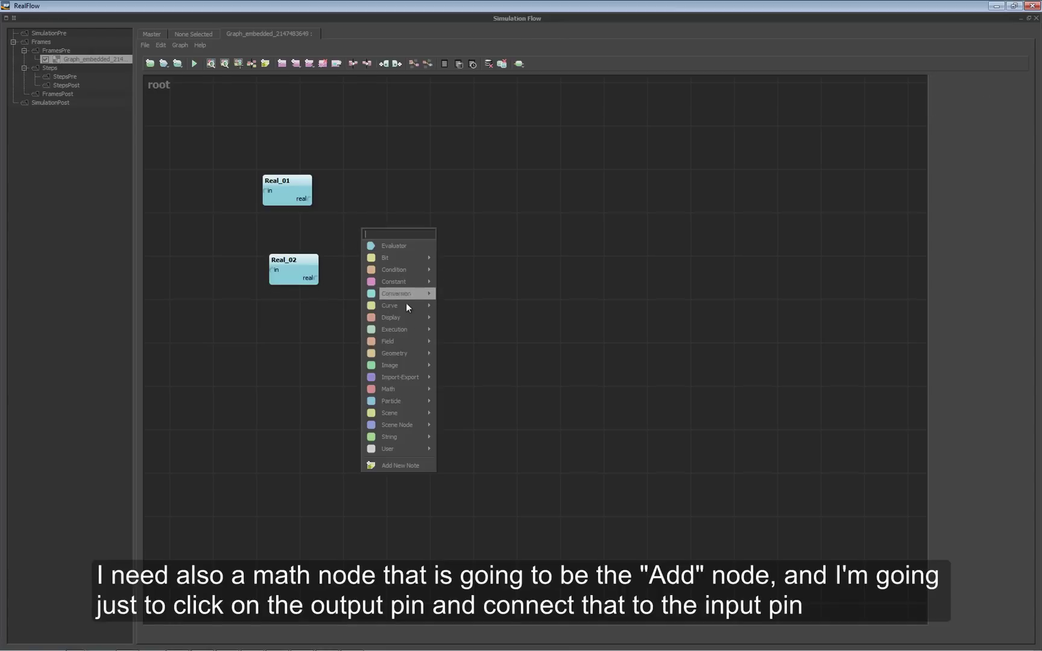
{"action": "mouse_move", "coordinate": [407, 388]}
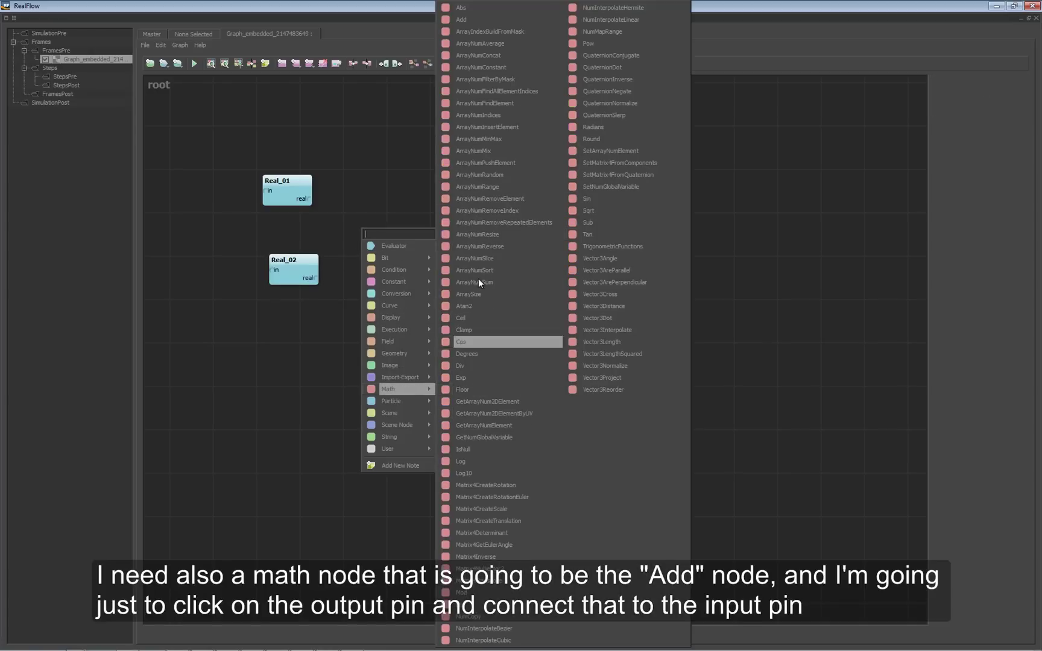
{"action": "left_click", "coordinate": [467, 21]}
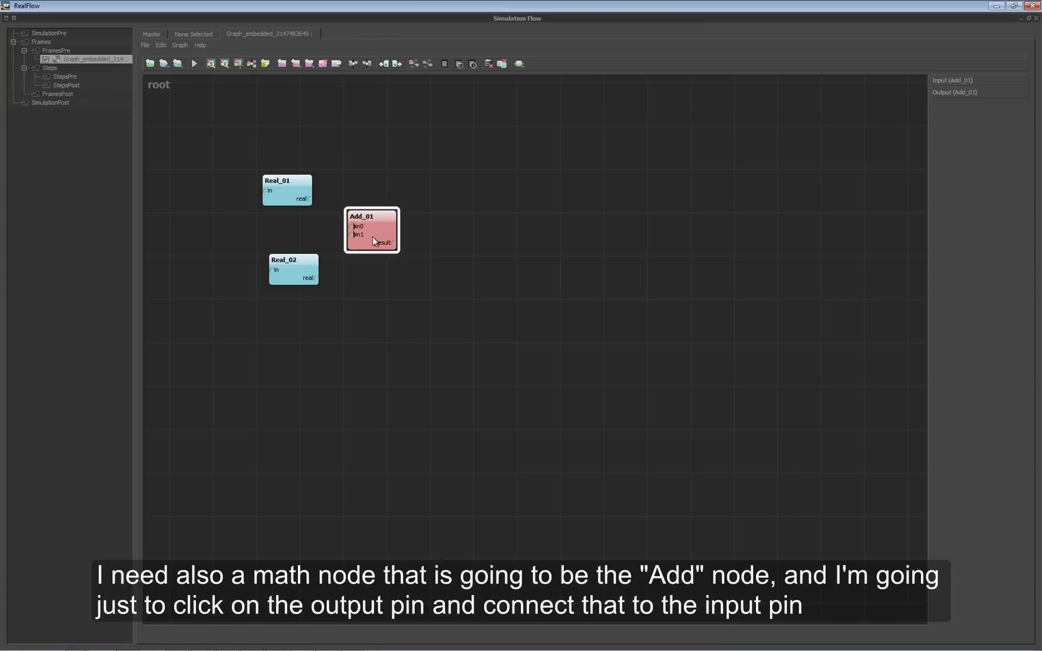
Connect the two Real nodes' outputs to the Add node's two inputs and align the second Real node under the first
{"action": "left_click", "coordinate": [310, 198]}
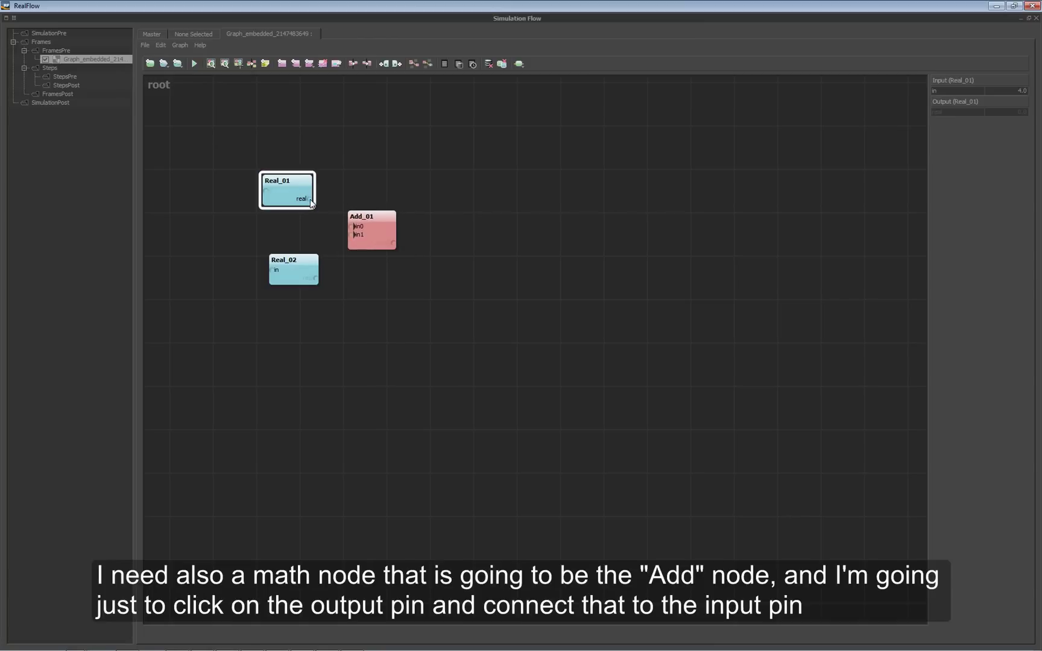
{"action": "left_click_drag", "start_coordinate": [347, 229], "coordinate": [350, 227]}
{"action": "left_click_drag", "start_coordinate": [315, 279], "coordinate": [299, 262]}
Find the MessagePrint node by name, add it to the graph, and position it to the right of the Add node
{"action": "right_click", "coordinate": [442, 224]}
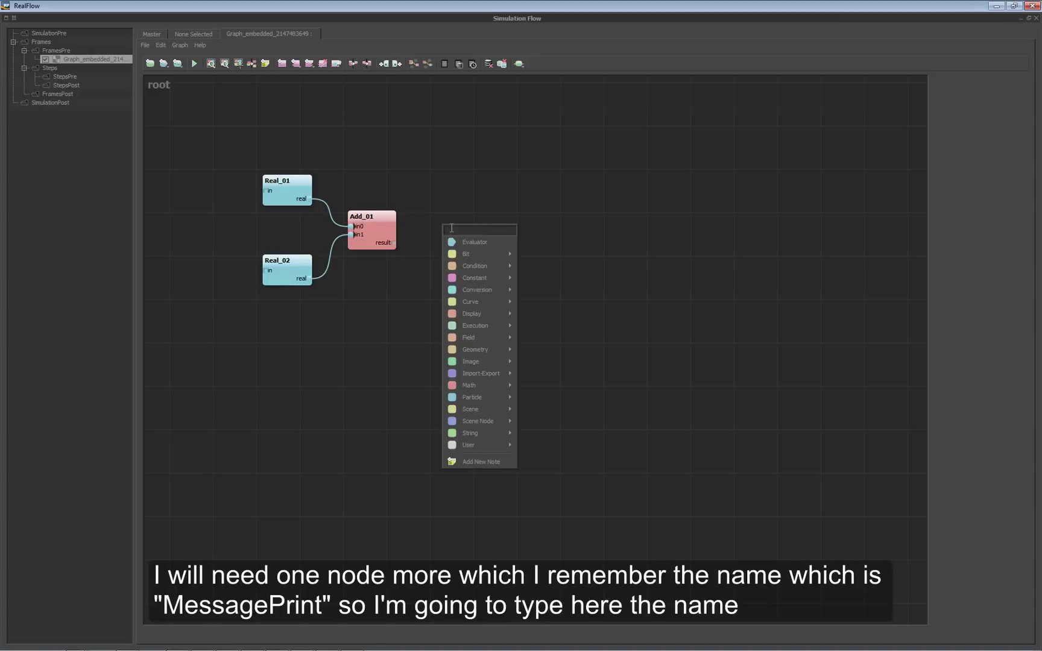
{"action": "type", "text": "message"}
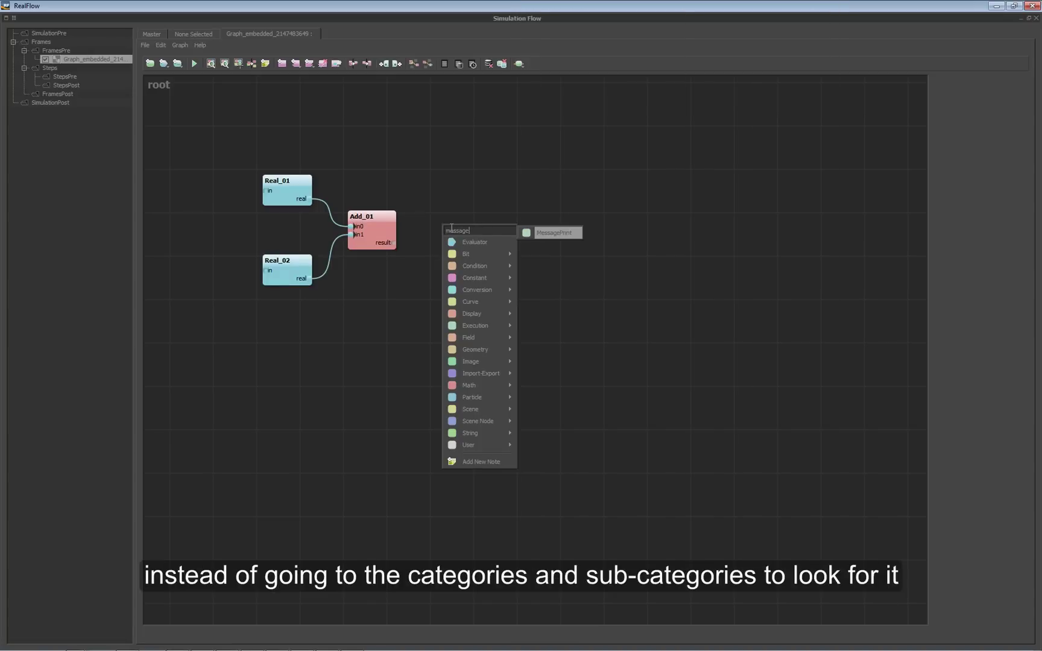
{"action": "type", "text": "print"}
{"action": "key", "text": "Return"}
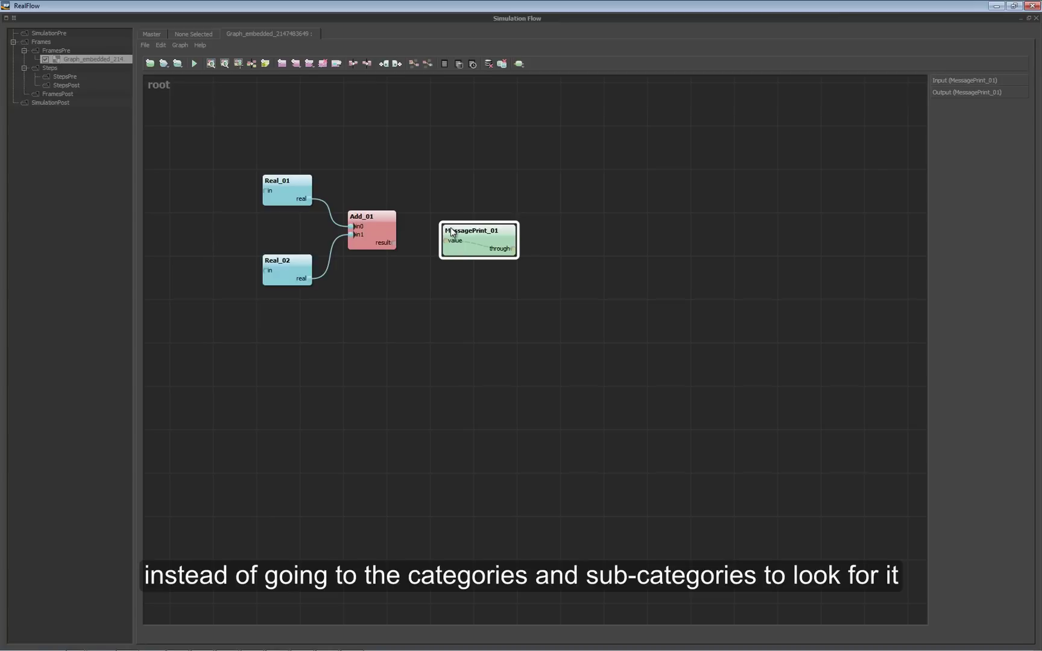
{"action": "left_click_drag", "start_coordinate": [463, 234], "coordinate": [466, 254]}
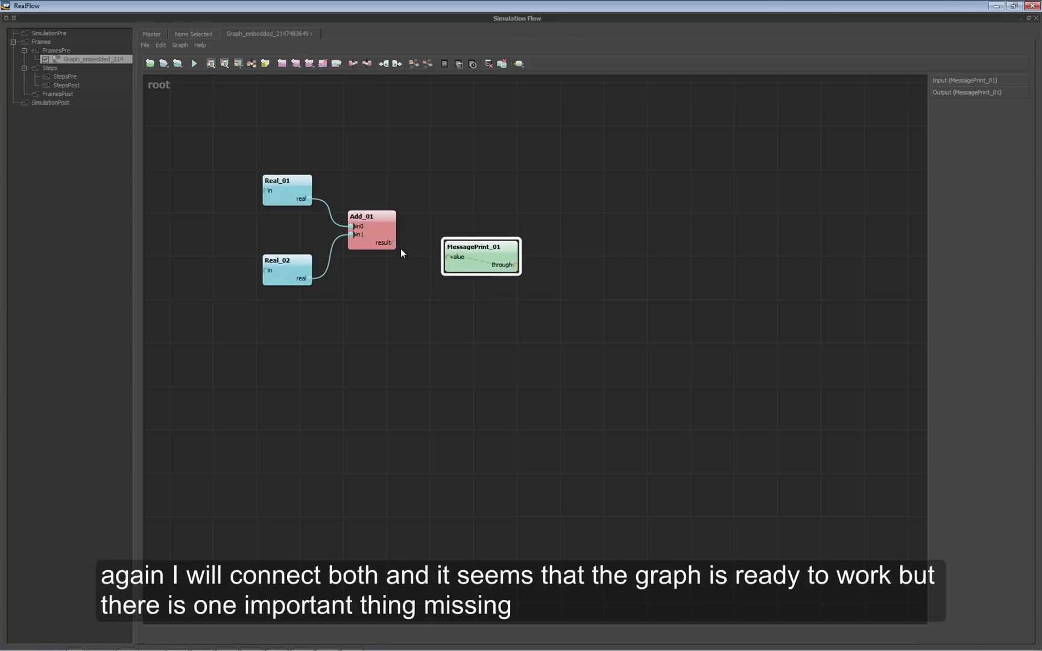
Connect the Add node's result output to the MessagePrint value input and shift MessagePrint slightly lower
{"action": "left_click_drag", "start_coordinate": [394, 243], "coordinate": [447, 258]}
{"action": "mouse_move", "coordinate": [480, 261]}
{"action": "left_mouse_down"}
{"action": "mouse_move", "coordinate": [471, 260]}
{"action": "mouse_move", "coordinate": [472, 282]}
{"action": "left_mouse_up"}
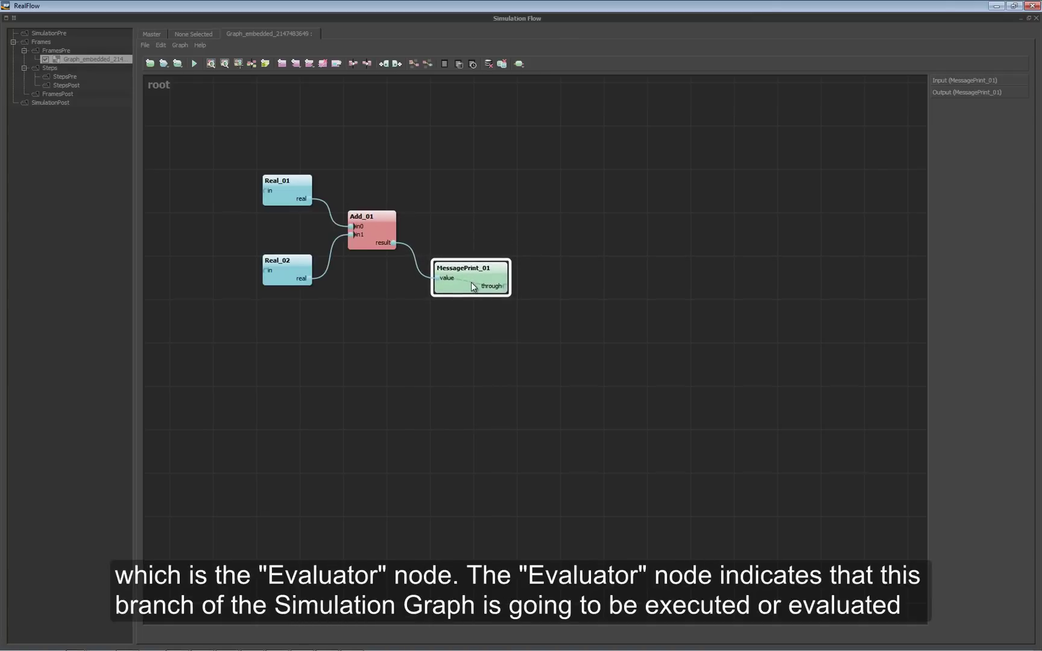
{"action": "left_click", "coordinate": [552, 271]}
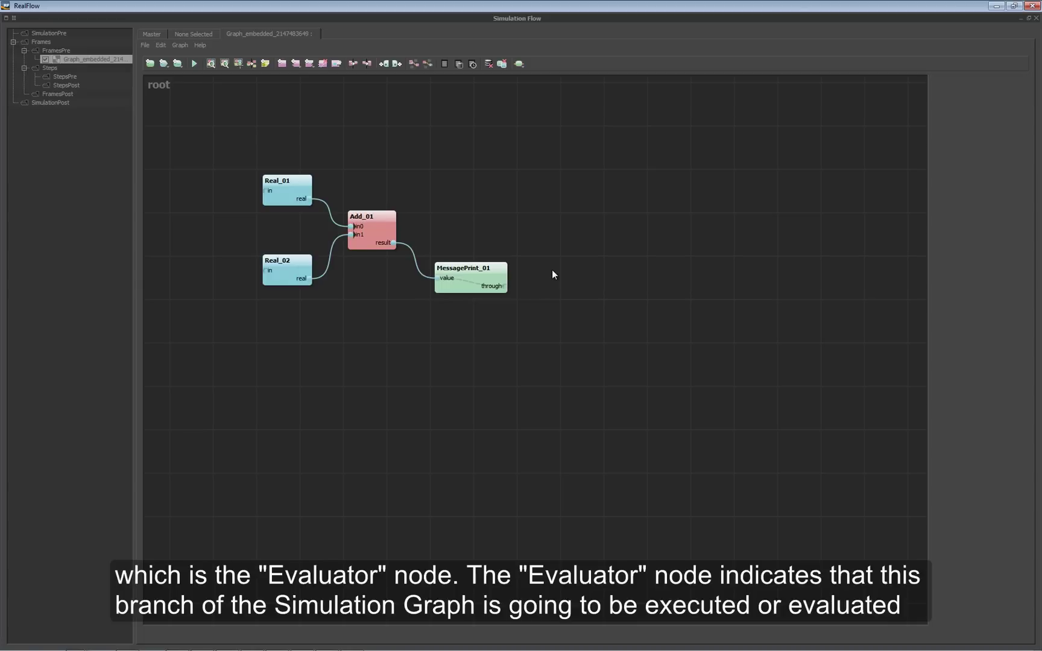
Add an Evaluator node to the graph beside MessagePrint and connect MessagePrint's through output to its evaluate input
{"action": "right_click", "coordinate": [552, 270]}
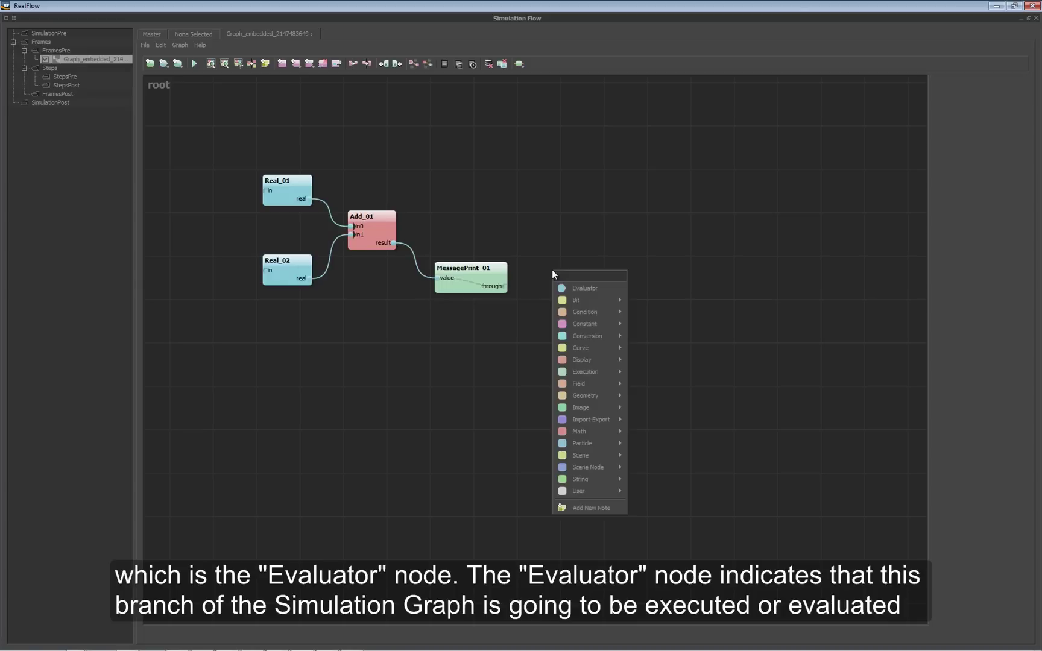
{"action": "left_click", "coordinate": [578, 288]}
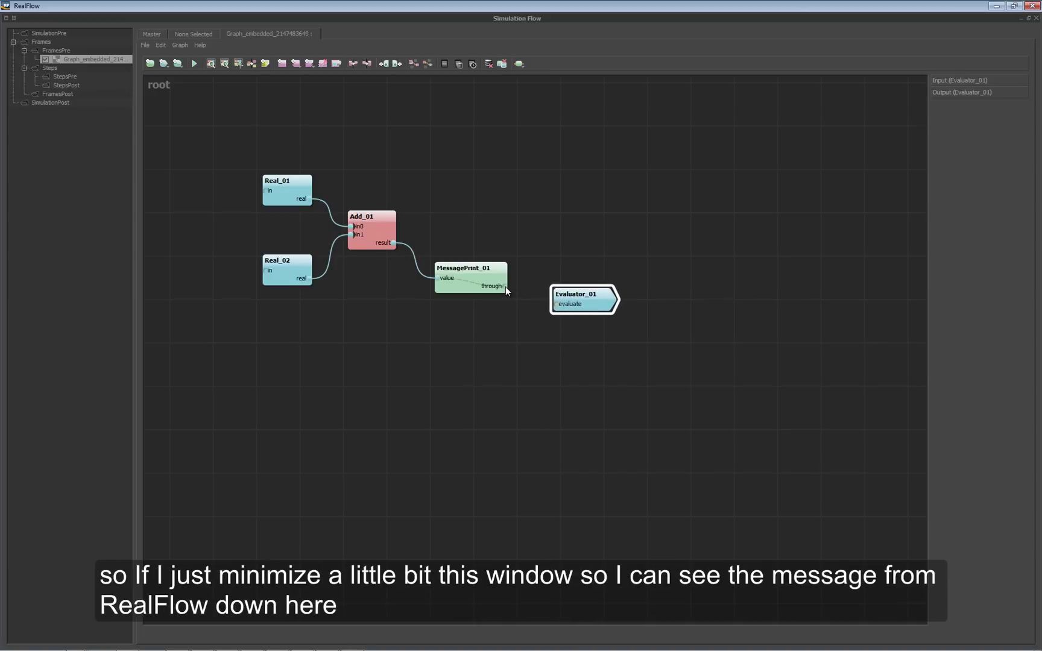
{"action": "left_click_drag", "start_coordinate": [505, 286], "coordinate": [540, 297]}
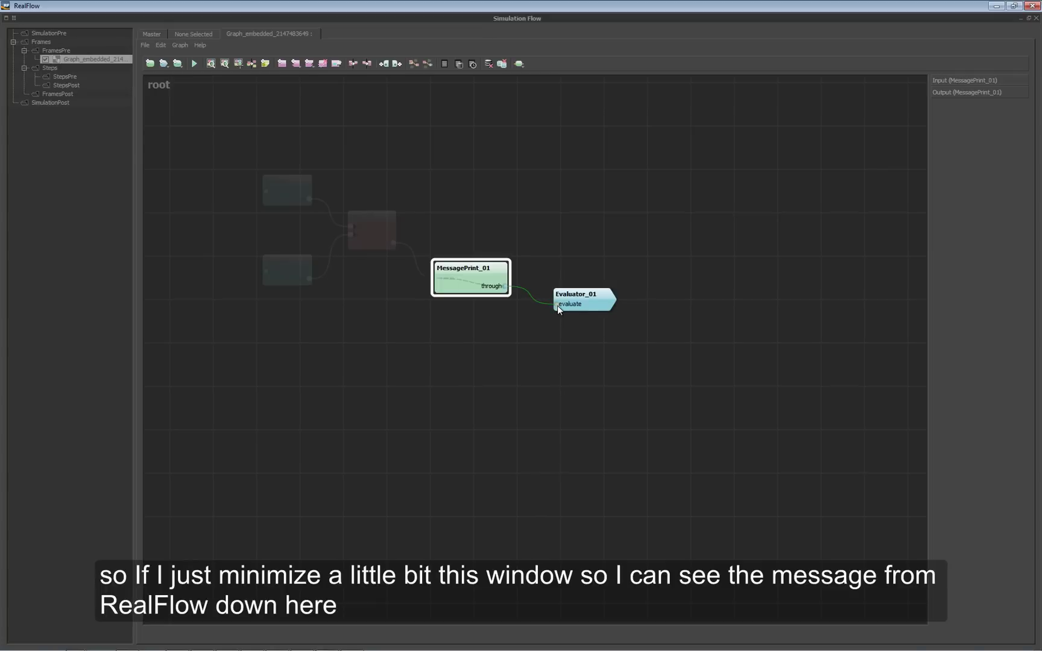
{"action": "left_click_drag", "start_coordinate": [556, 305], "coordinate": [557, 305]}
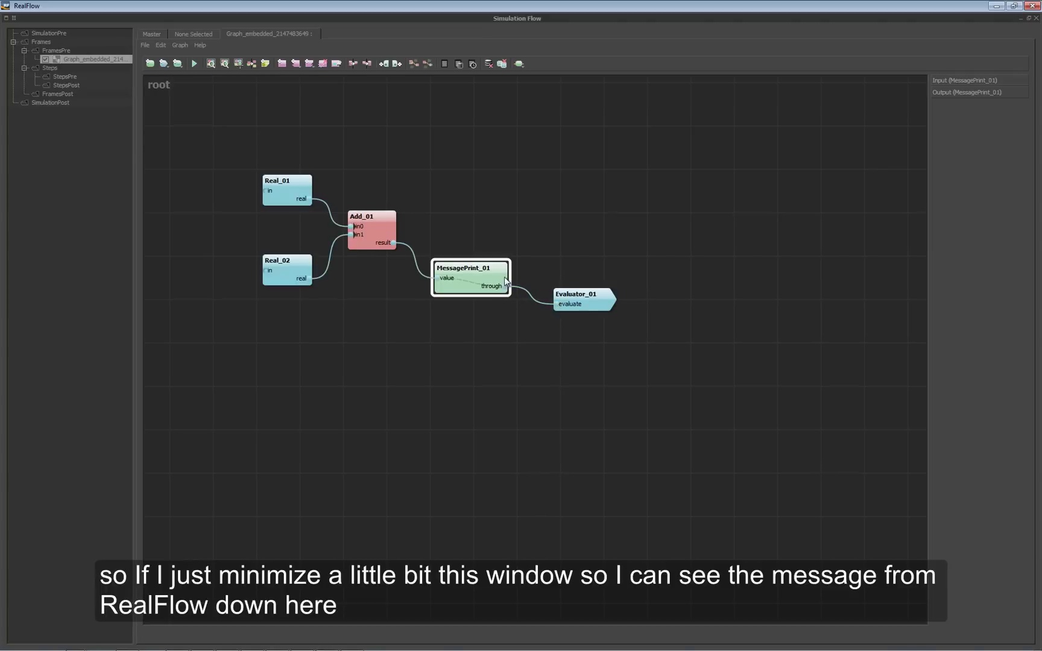
Restore the Simulation Flow window to a smaller size, place it above the message log, and execute the graph
{"action": "left_click", "coordinate": [1013, 6]}
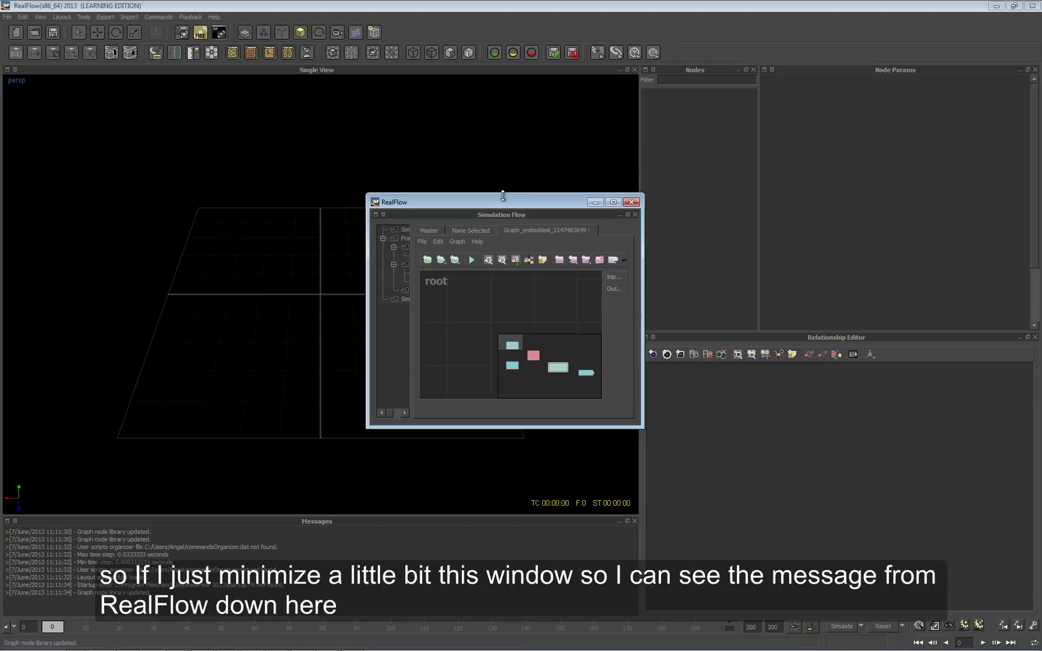
{"action": "left_click_drag", "start_coordinate": [491, 205], "coordinate": [159, 275]}
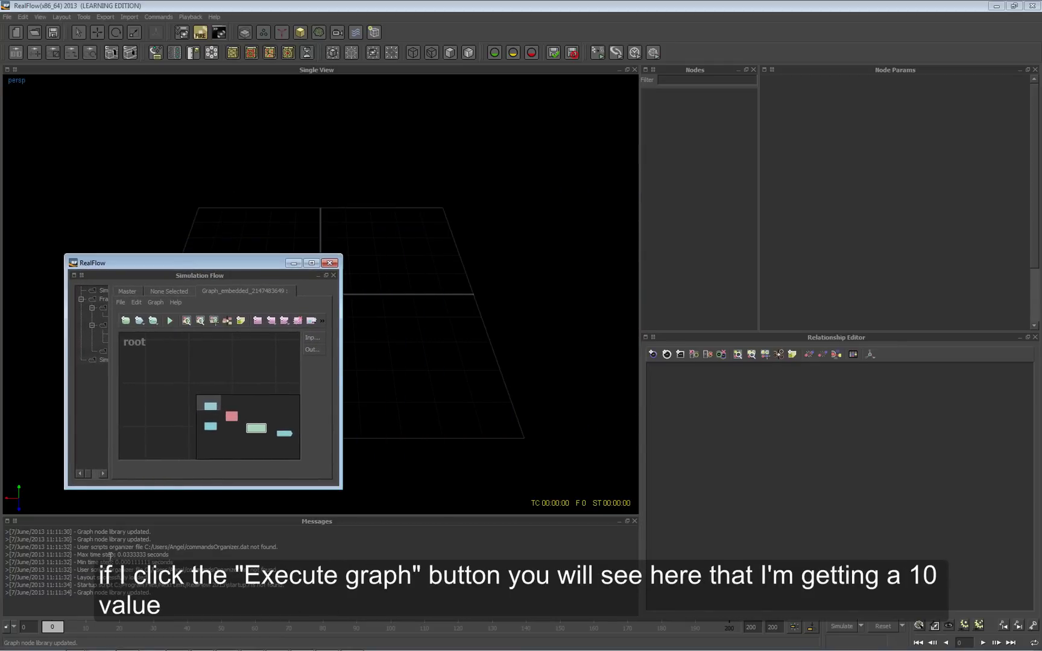
{"action": "left_click", "coordinate": [168, 320]}
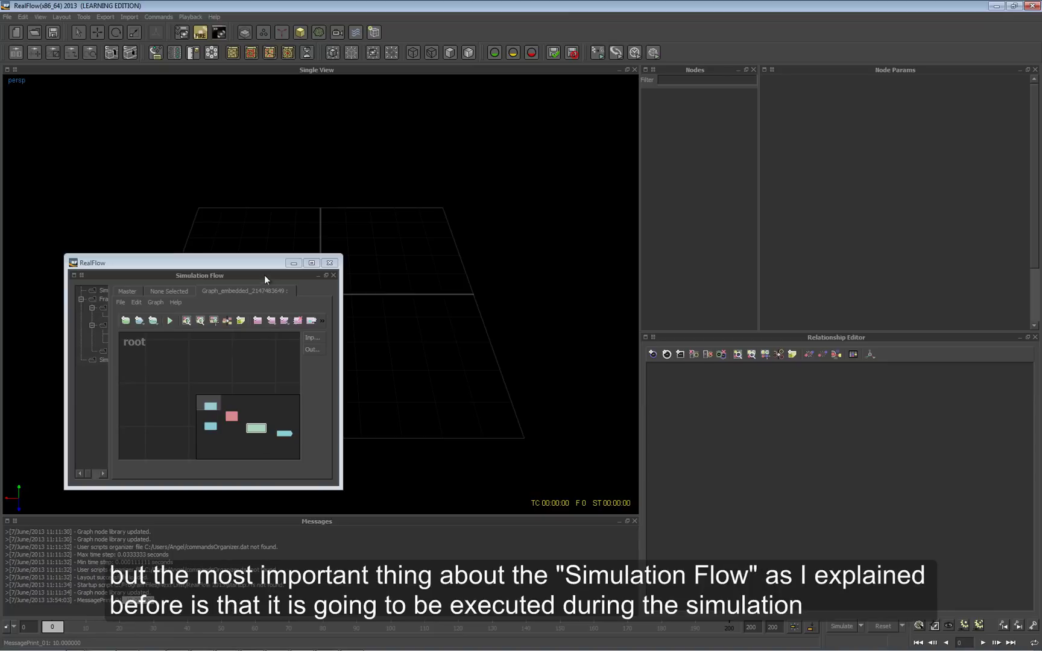
Enlarge the floating Simulation Flow window and move it aside to clear the 3D view
{"action": "left_click_drag", "start_coordinate": [263, 275], "coordinate": [241, 191]}
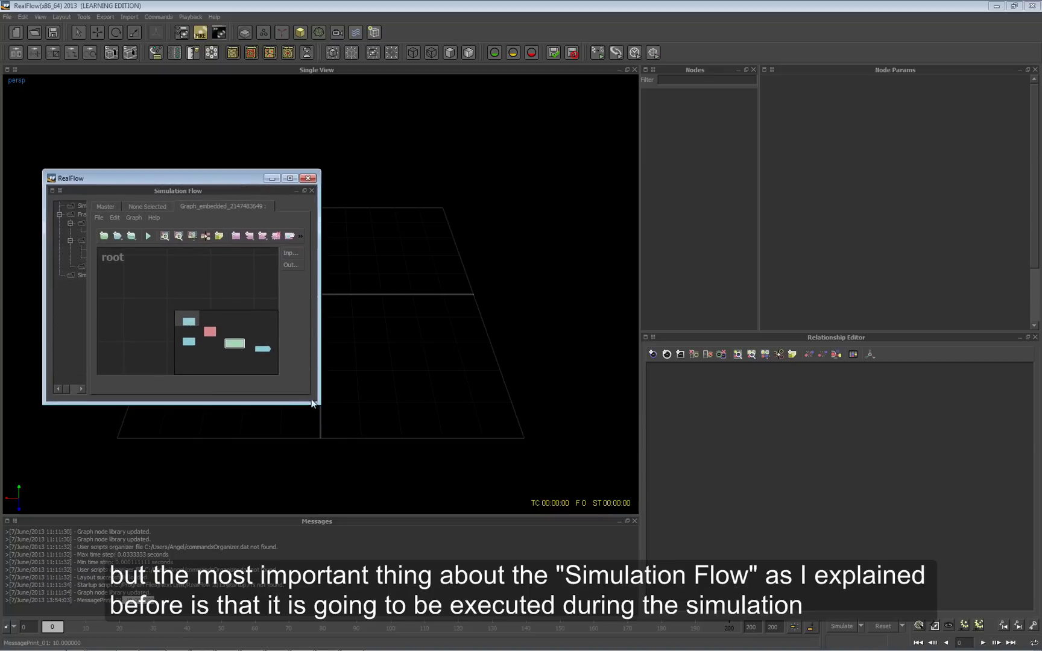
{"action": "left_click_drag", "start_coordinate": [313, 404], "coordinate": [558, 481]}
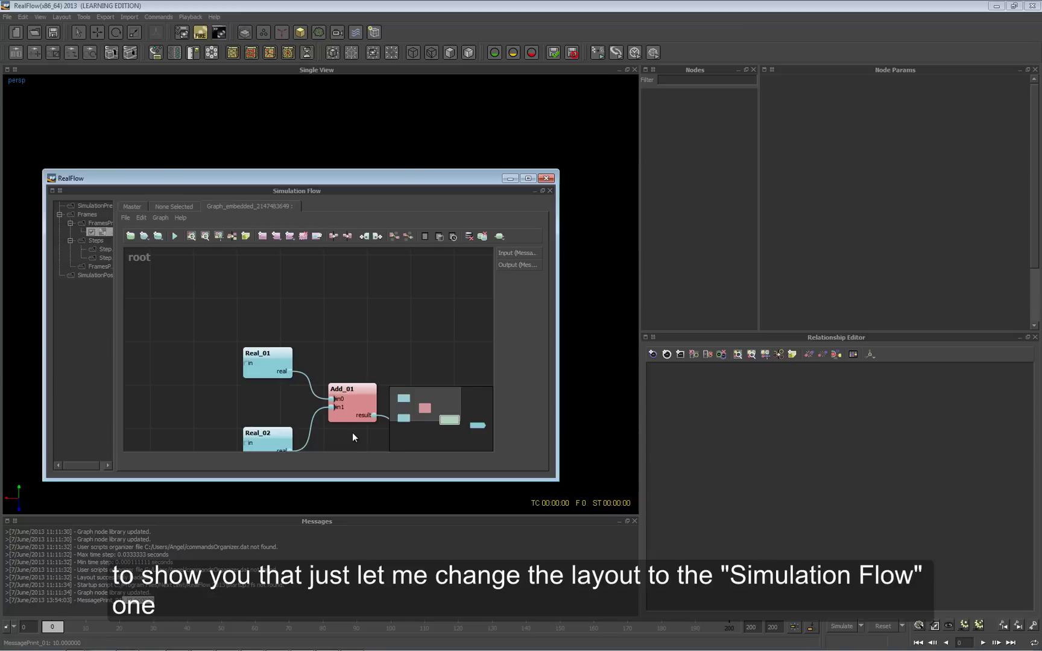
{"action": "left_click_drag", "start_coordinate": [459, 179], "coordinate": [821, 127]}
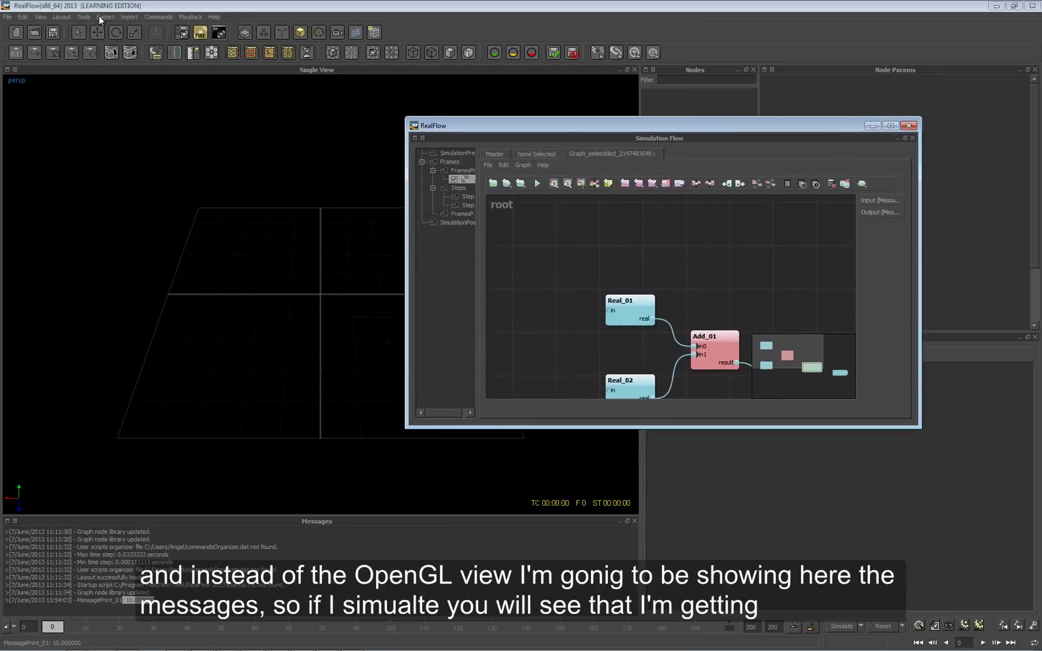
Apply the simulation_flow layout and replace its Single View panel with the Messages panel
{"action": "left_click", "coordinate": [99, 17]}
{"action": "mouse_move", "coordinate": [128, 55]}
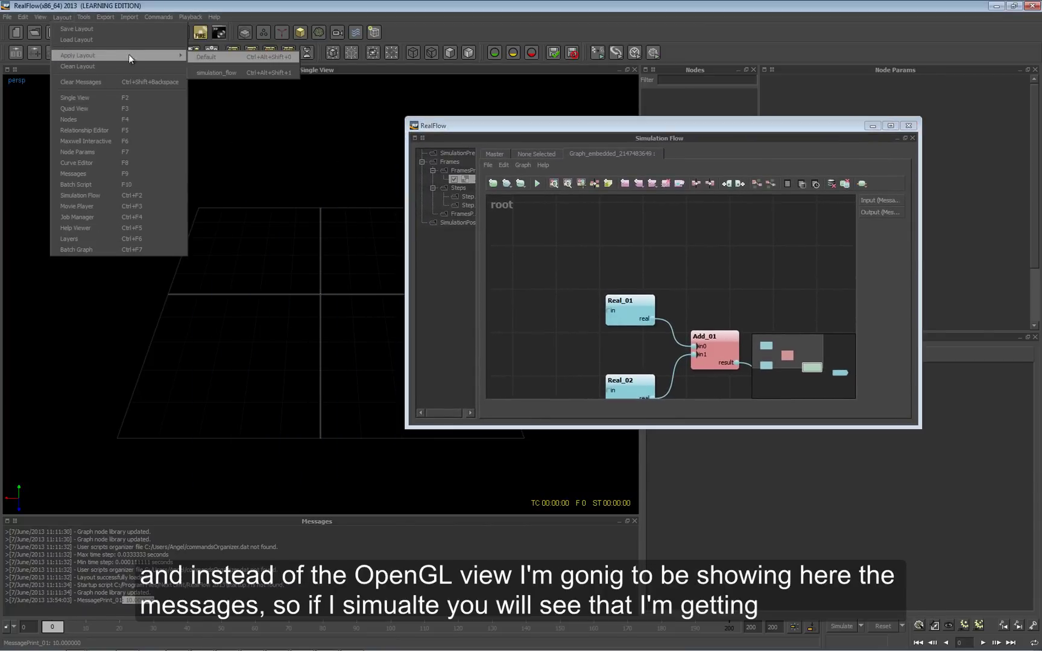
{"action": "left_click", "coordinate": [206, 72]}
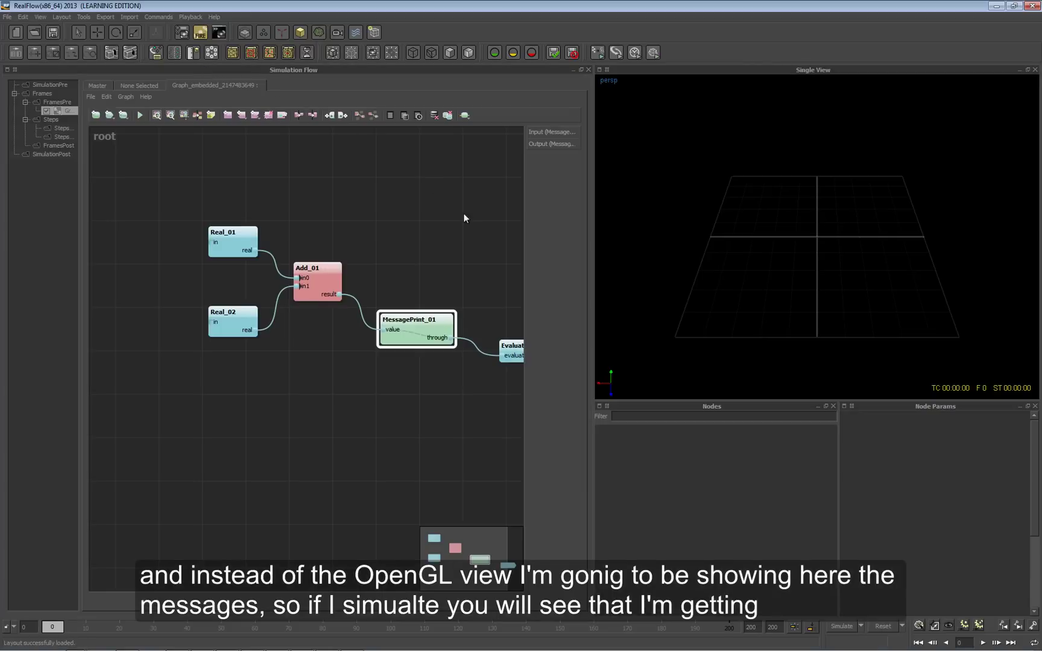
{"action": "left_click", "coordinate": [599, 70]}
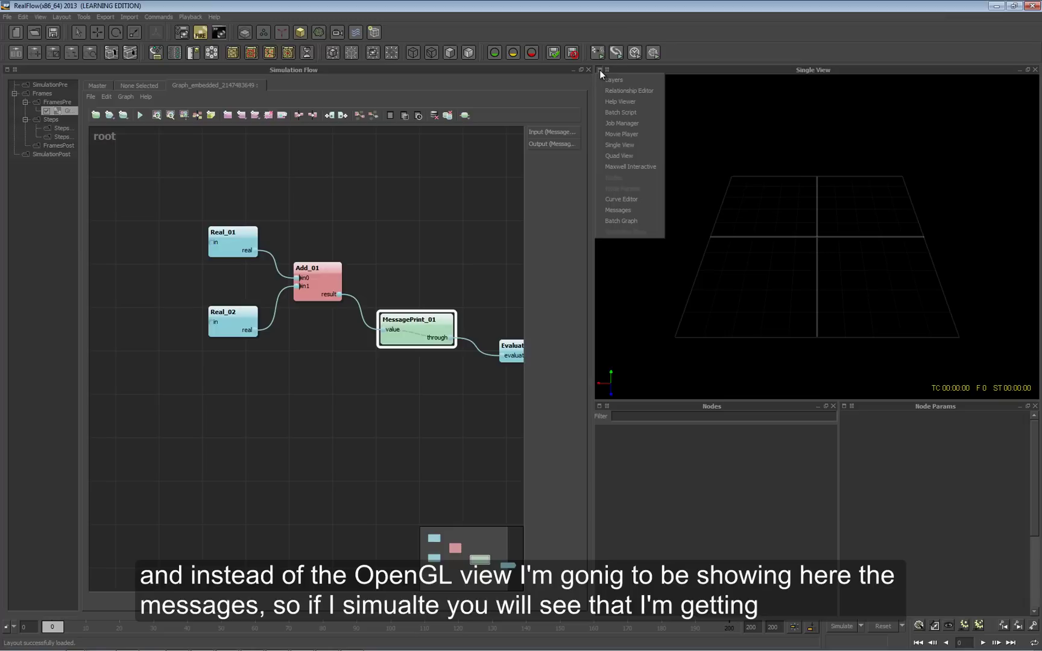
{"action": "left_click", "coordinate": [613, 211]}
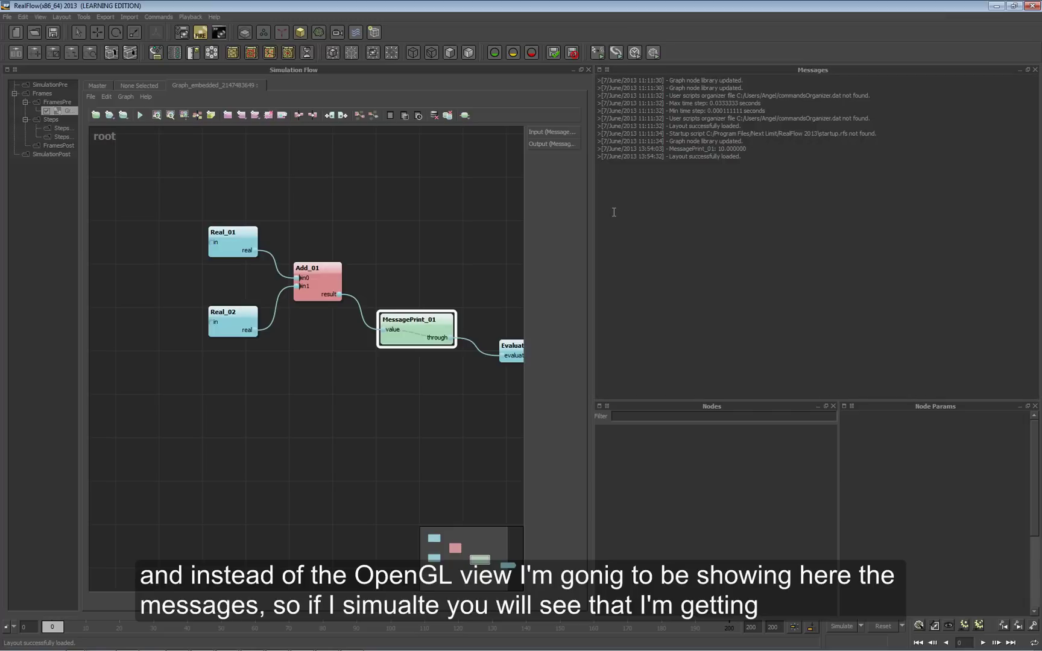
Run the simulation and highlight a block of MessagePrint lines in the message log
{"action": "left_click", "coordinate": [838, 627]}
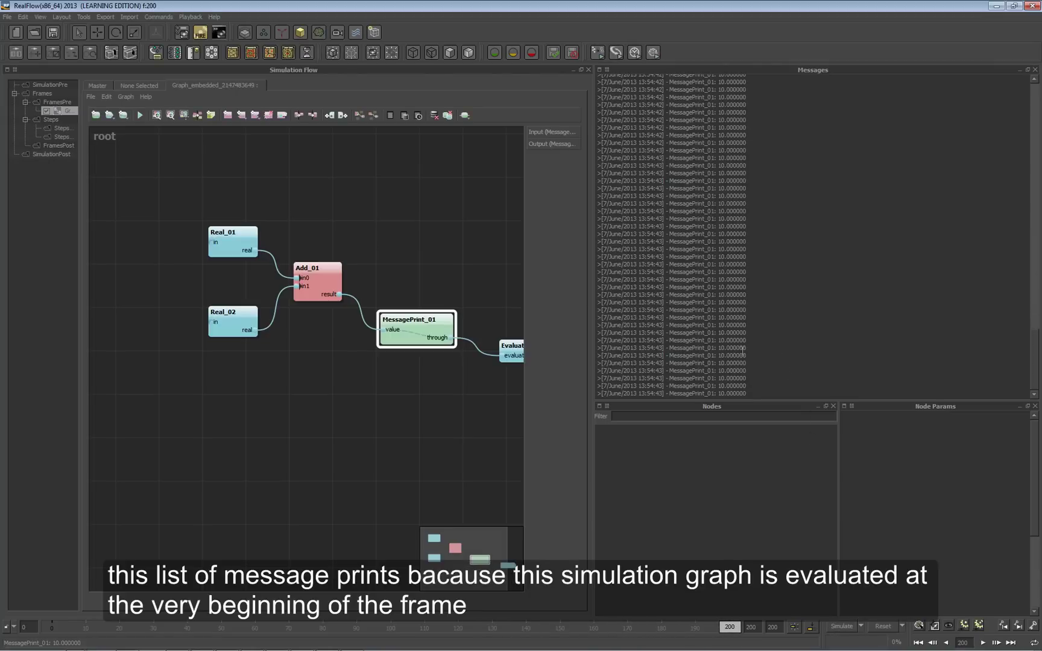
{"action": "left_click_drag", "start_coordinate": [743, 351], "coordinate": [596, 208]}
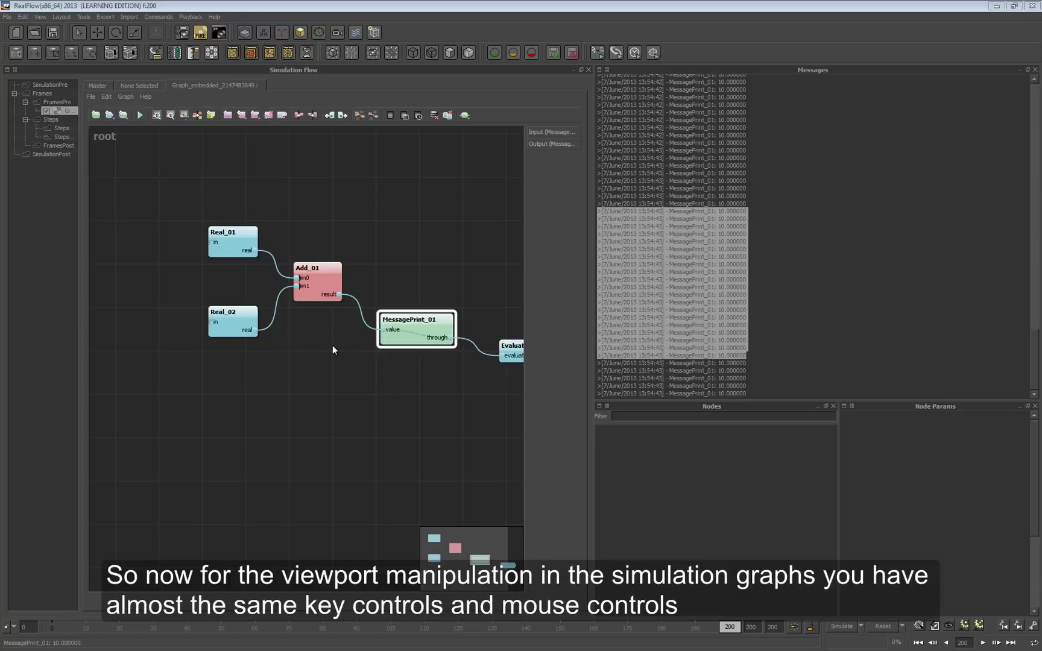
Examine the whole node graph at different zoom levels and move around it with the navigator overview
{"action": "middle_click_drag", "start_coordinate": [424, 404], "coordinate": [334, 404]}
{"action": "scroll", "coordinate": [333, 404], "scroll_direction": "down", "scroll_amount": 1}
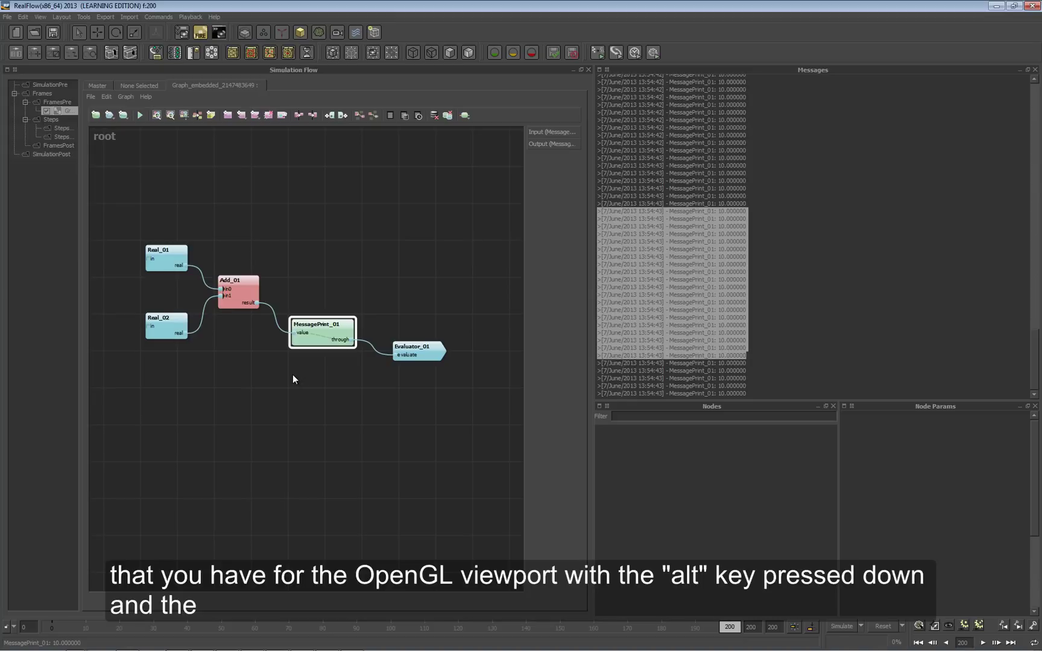
{"action": "mouse_move", "coordinate": [291, 372]}
{"action": "left_mouse_down", "text": "alt"}
{"action": "mouse_move", "coordinate": [370, 384]}
{"action": "mouse_move", "coordinate": [260, 391]}
{"action": "mouse_move", "coordinate": [297, 386]}
{"action": "mouse_move", "coordinate": [305, 318]}
{"action": "mouse_move", "coordinate": [256, 379]}
{"action": "mouse_move", "coordinate": [252, 317]}
{"action": "mouse_move", "coordinate": [333, 377]}
{"action": "mouse_move", "coordinate": [286, 330]}
{"action": "mouse_move", "coordinate": [283, 371]}
{"action": "left_mouse_up", "text": "alt"}
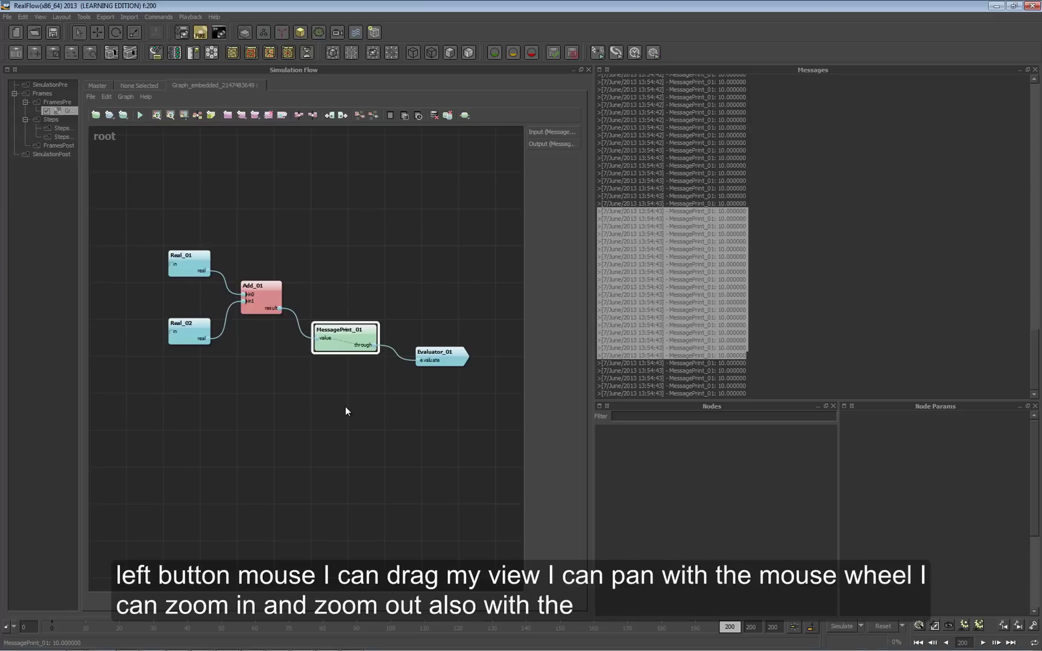
{"action": "scroll", "coordinate": [345, 411], "scroll_direction": "down", "scroll_amount": 5}
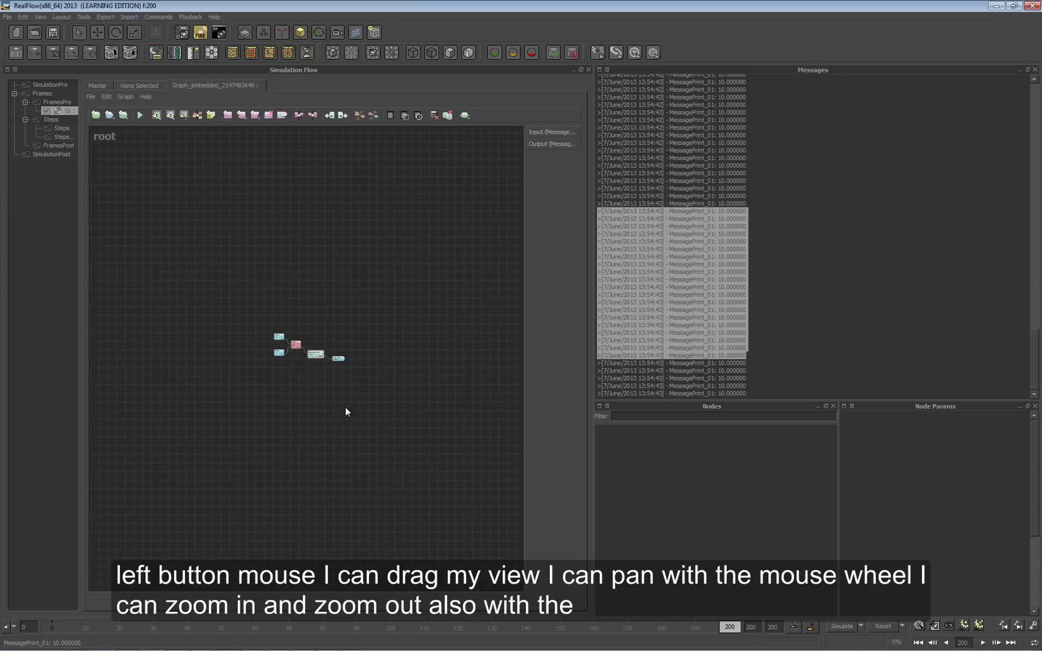
{"action": "scroll", "coordinate": [345, 410], "scroll_direction": "up", "scroll_amount": 6}
{"action": "scroll", "coordinate": [345, 408], "scroll_direction": "down", "scroll_amount": 1}
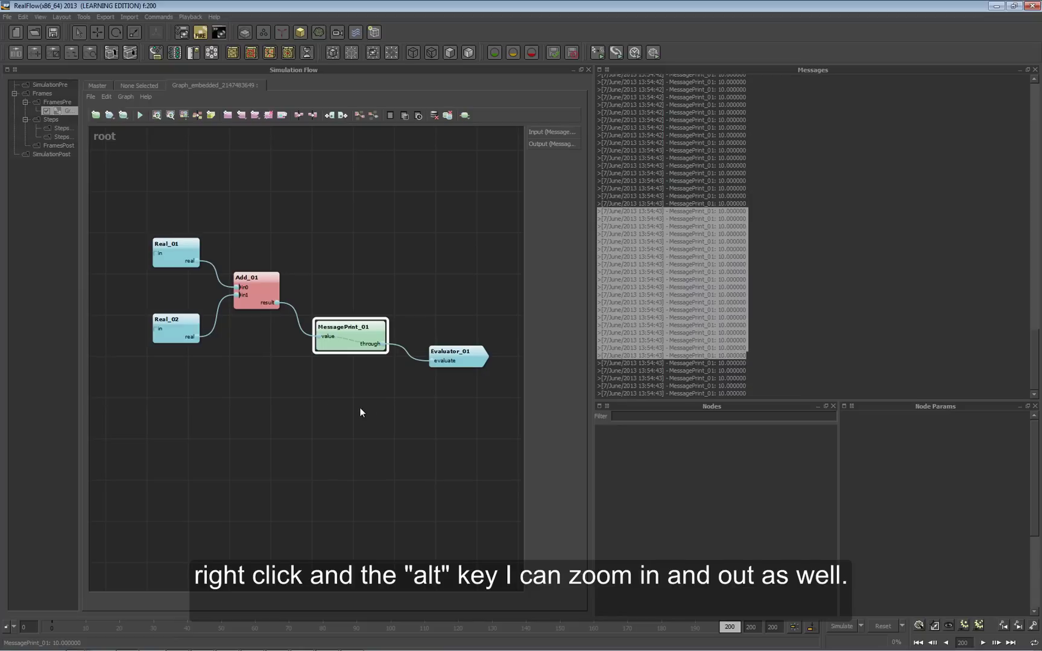
{"action": "right_click_drag", "start_coordinate": [354, 404], "coordinate": [485, 398], "text": "alt"}
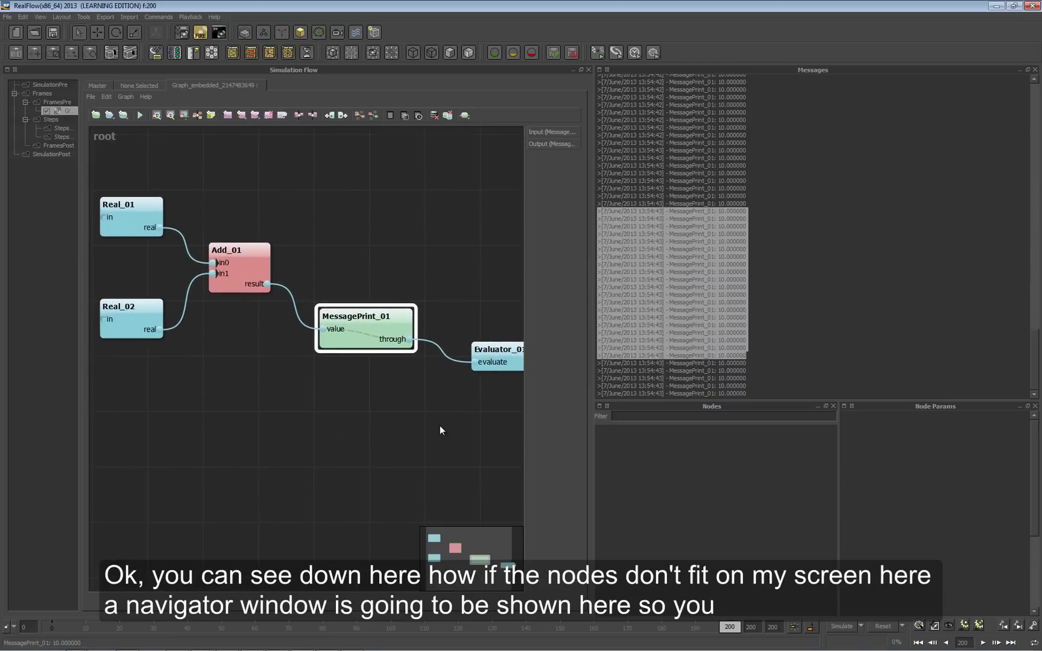
{"action": "scroll", "coordinate": [440, 462], "scroll_direction": "up", "scroll_amount": 1}
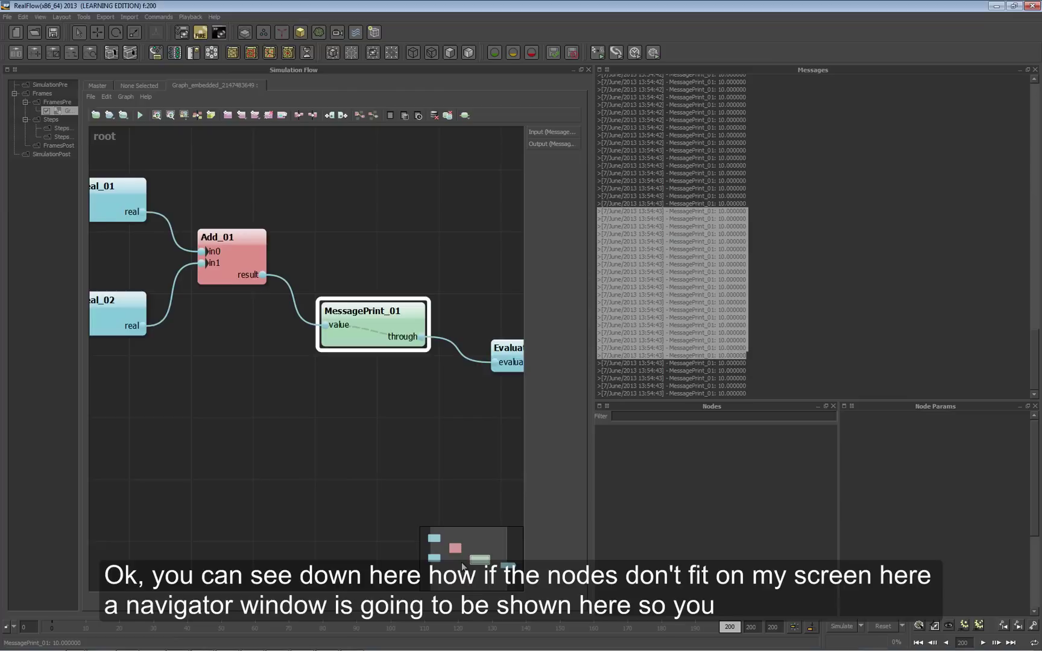
{"action": "mouse_move", "coordinate": [462, 566]}
{"action": "left_mouse_down"}
{"action": "mouse_move", "coordinate": [449, 553]}
{"action": "mouse_move", "coordinate": [461, 560]}
{"action": "left_mouse_up"}
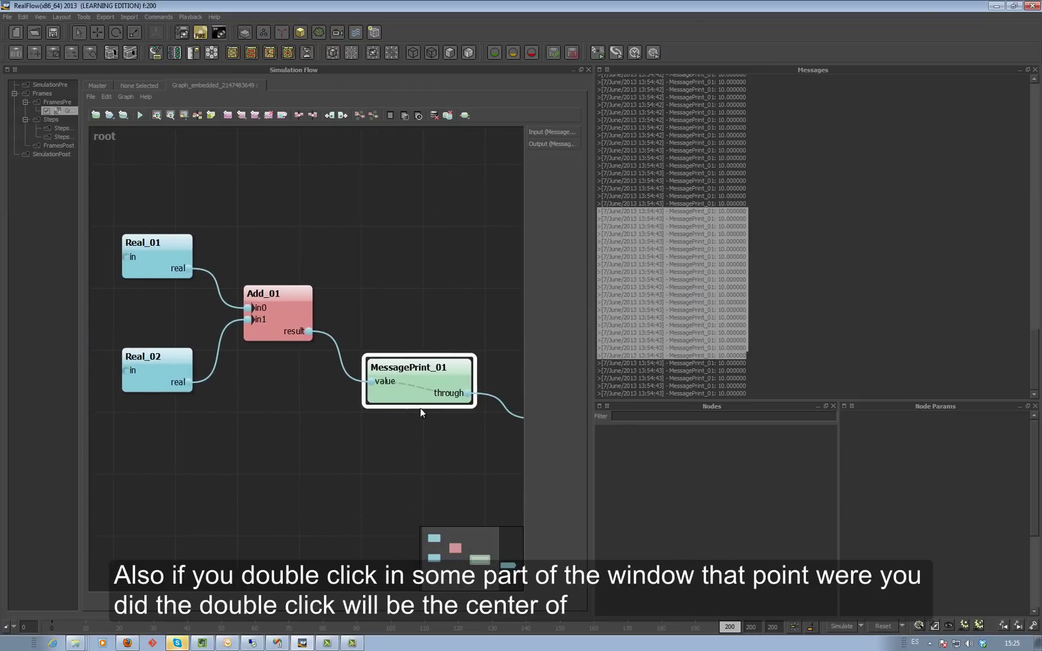
Recentre the graph view on an empty area, and return it to the area around the MessagePrint node
{"action": "left_click", "coordinate": [100, 572]}
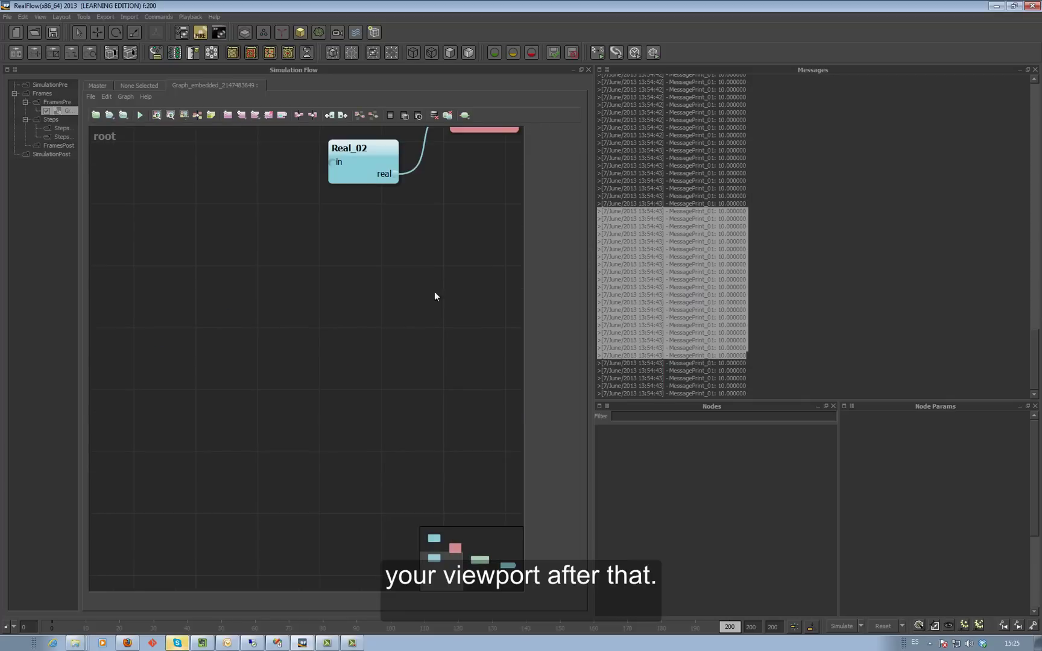
{"action": "double_click", "coordinate": [459, 144]}
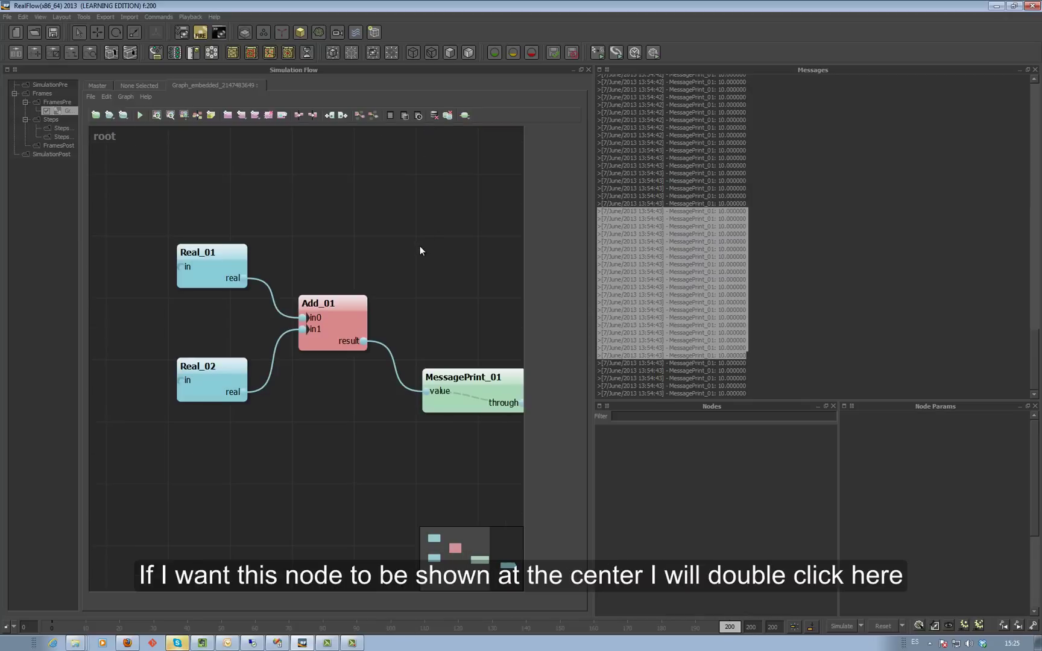
{"action": "double_click", "coordinate": [412, 408]}
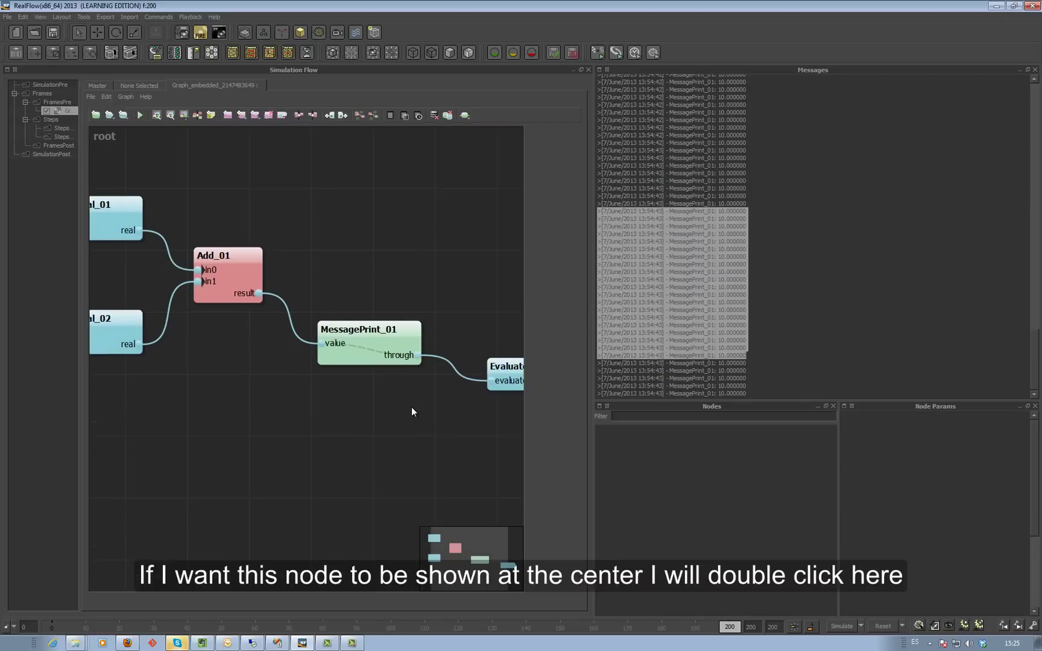
{"action": "double_click", "coordinate": [365, 390]}
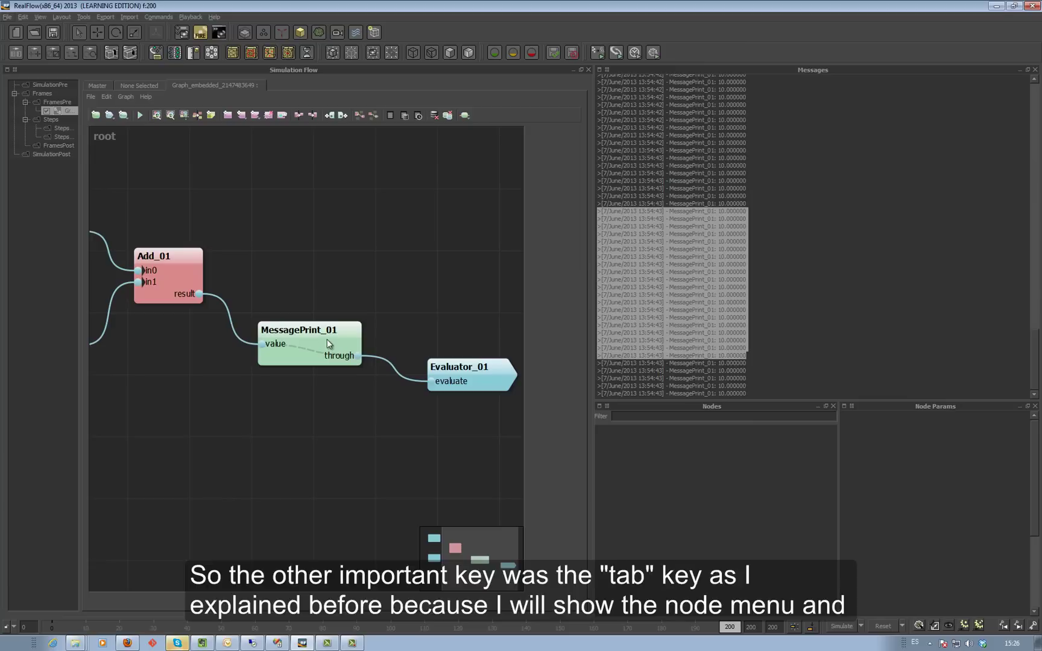
Disconnect both Real nodes from the Add node's in0 and in1 inputs
{"action": "middle_click_drag", "start_coordinate": [278, 297], "coordinate": [363, 316]}
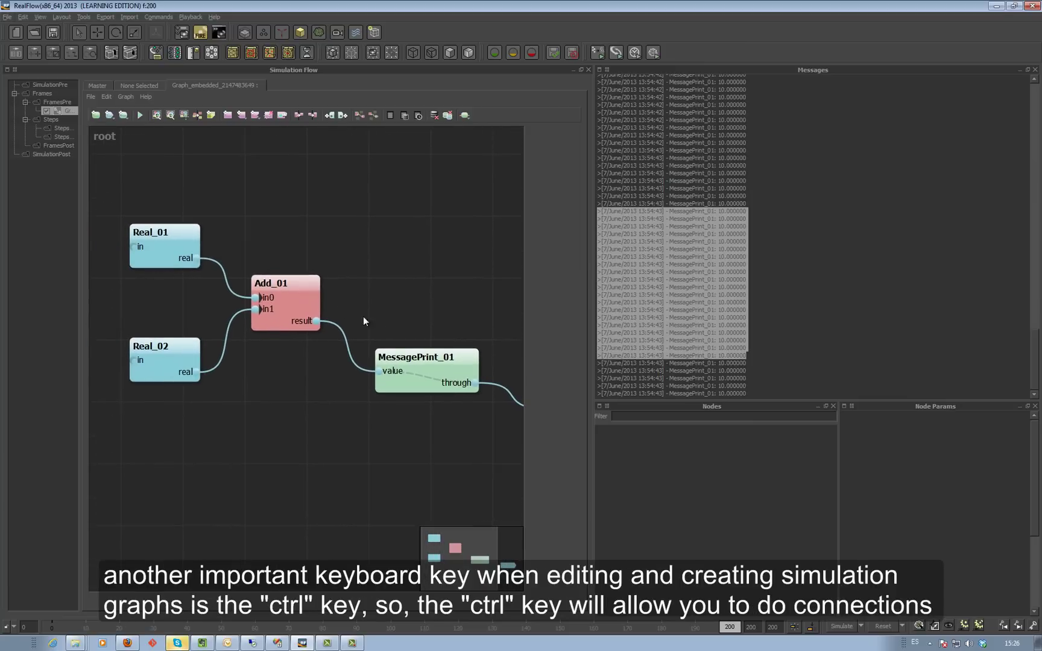
{"action": "left_click", "coordinate": [297, 294]}
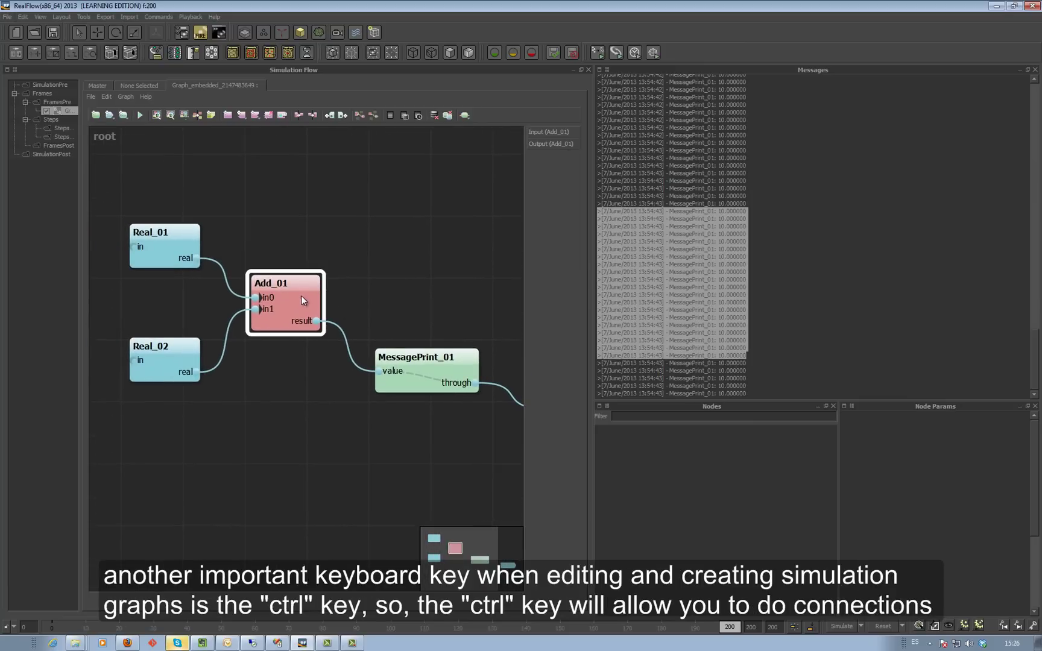
{"action": "left_click_drag", "start_coordinate": [256, 297], "coordinate": [235, 308], "text": "ctrl"}
{"action": "left_click_drag", "start_coordinate": [257, 310], "coordinate": [222, 344], "text": "ctrl"}
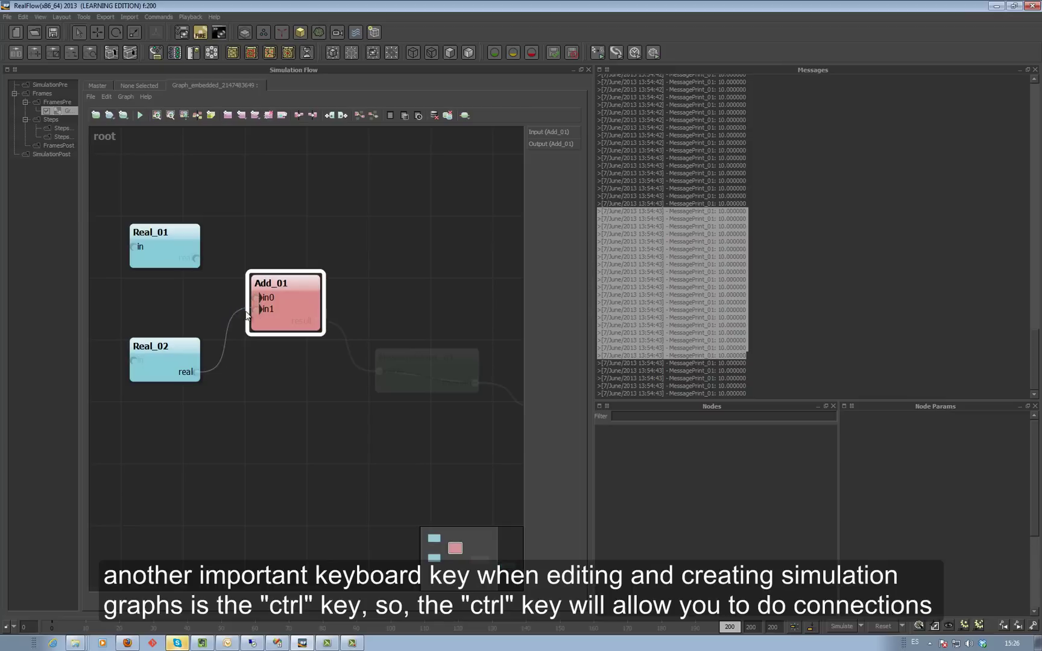
Connect the first Real node to the Add node as a whole, choosing the real output to in0 pairing
{"action": "middle_click_drag", "start_coordinate": [225, 284], "coordinate": [291, 289]}
{"action": "scroll", "coordinate": [309, 296], "scroll_direction": "up", "scroll_amount": 1}
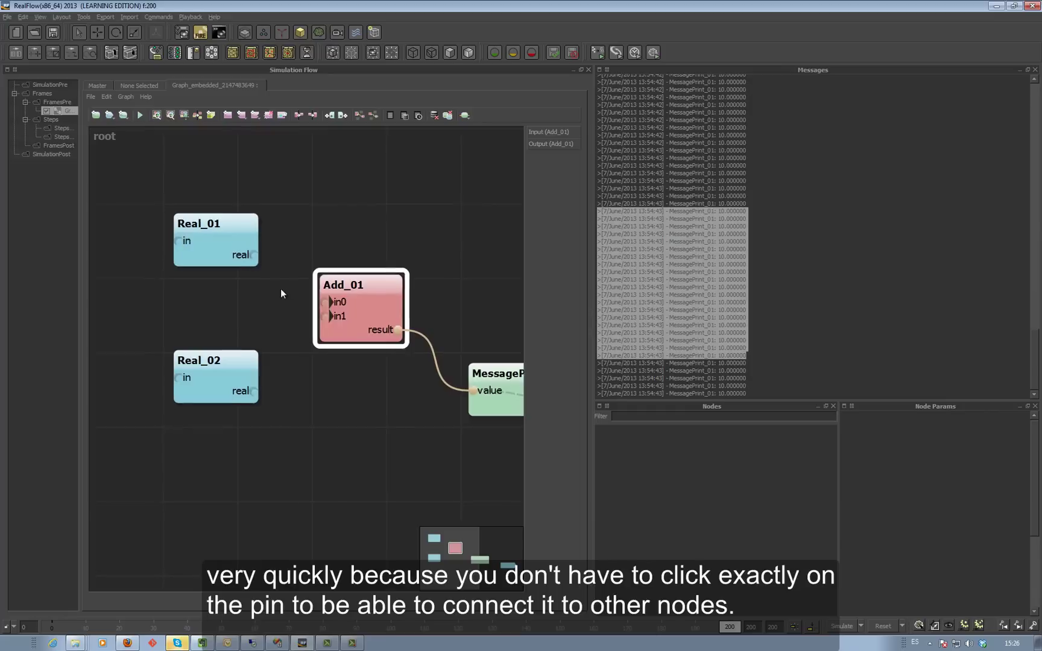
{"action": "scroll", "coordinate": [326, 280], "scroll_direction": "up", "scroll_amount": 1}
{"action": "middle_click_drag", "start_coordinate": [375, 265], "coordinate": [375, 281]}
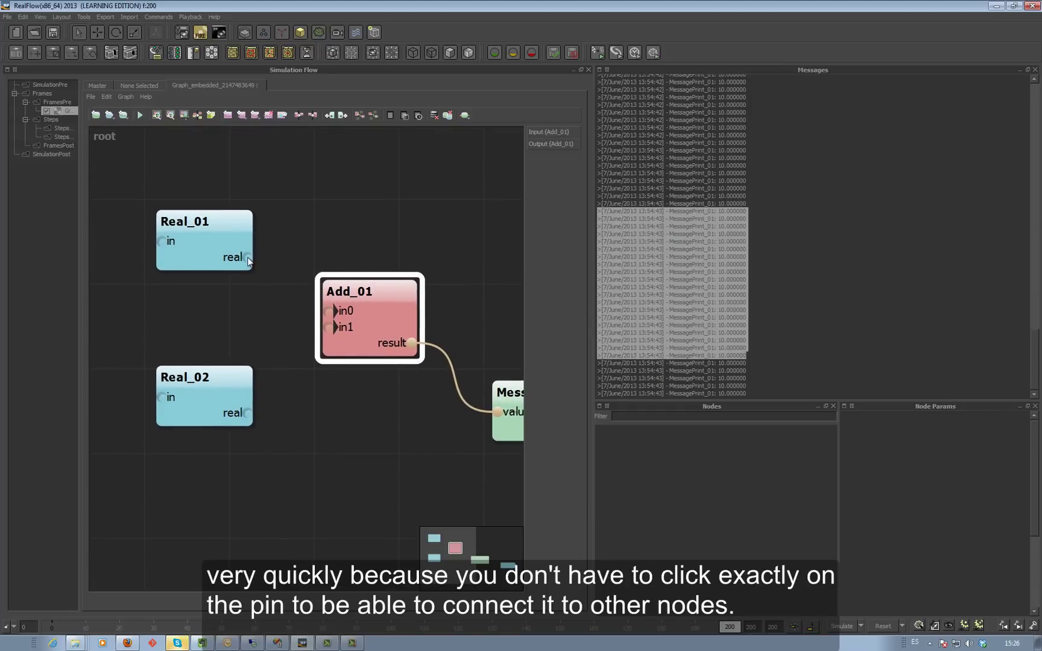
{"action": "left_click_drag", "start_coordinate": [247, 257], "coordinate": [314, 252]}
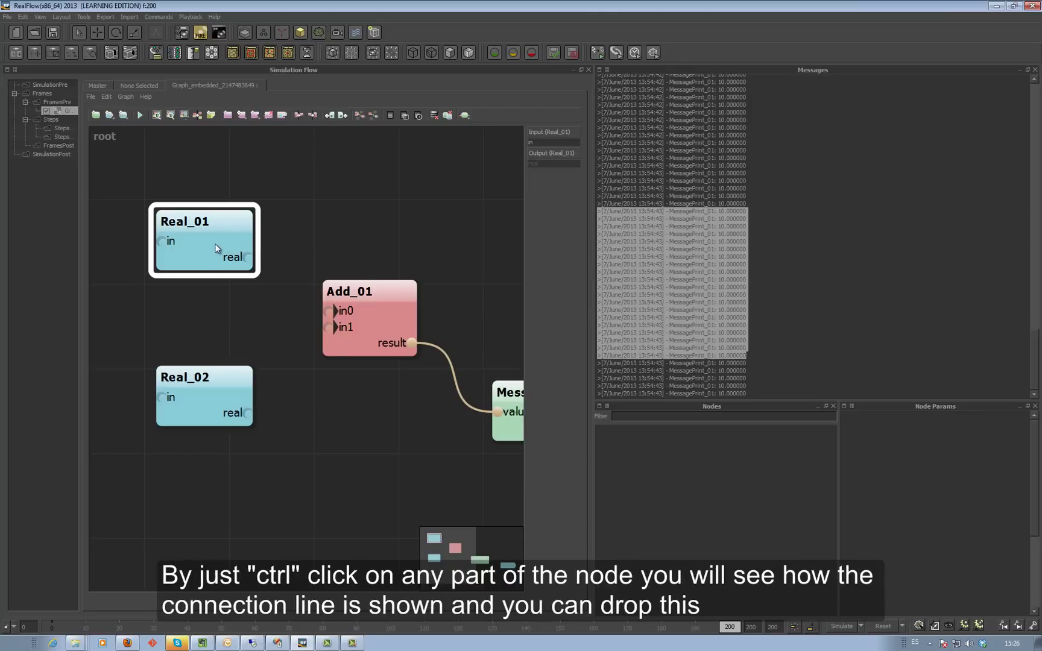
{"action": "left_click_drag", "start_coordinate": [204, 243], "coordinate": [289, 304], "text": "ctrl"}
{"action": "left_click_drag", "start_coordinate": [203, 244], "coordinate": [396, 320], "text": "ctrl"}
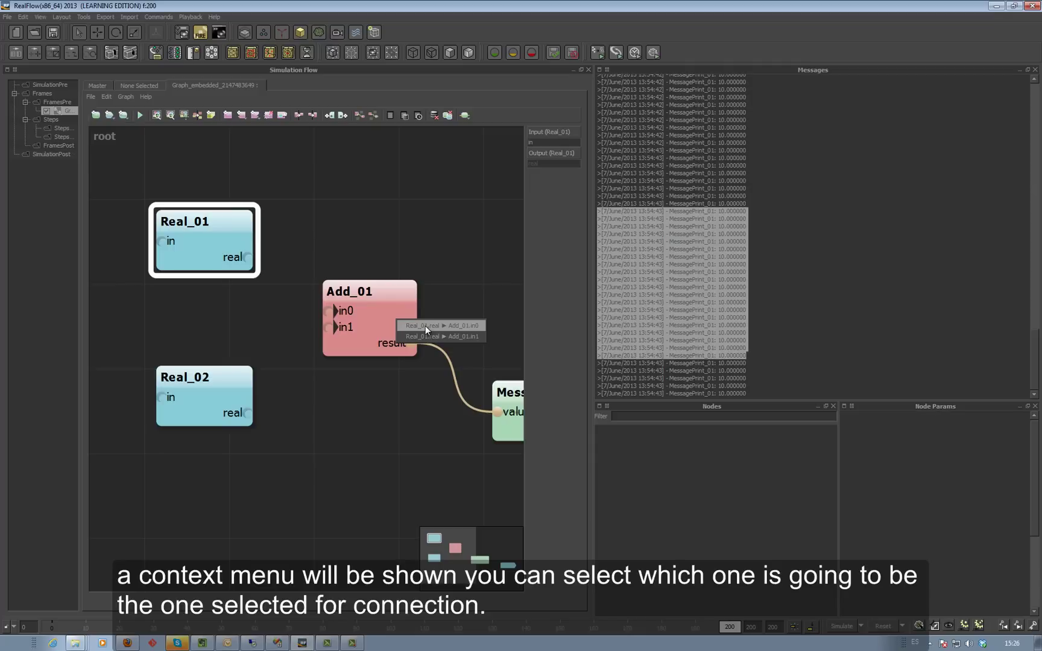
{"action": "left_click", "coordinate": [425, 326]}
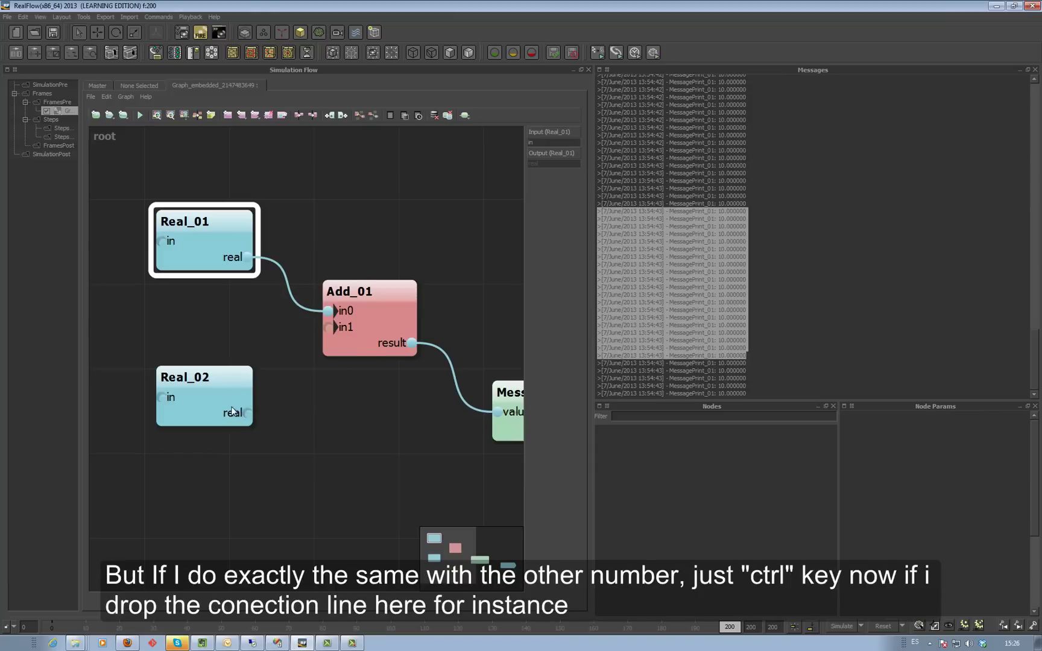
Connect the second Real node's real output to the Add node as a whole, filling its free in1 input
{"action": "left_click_drag", "start_coordinate": [232, 412], "coordinate": [390, 324]}
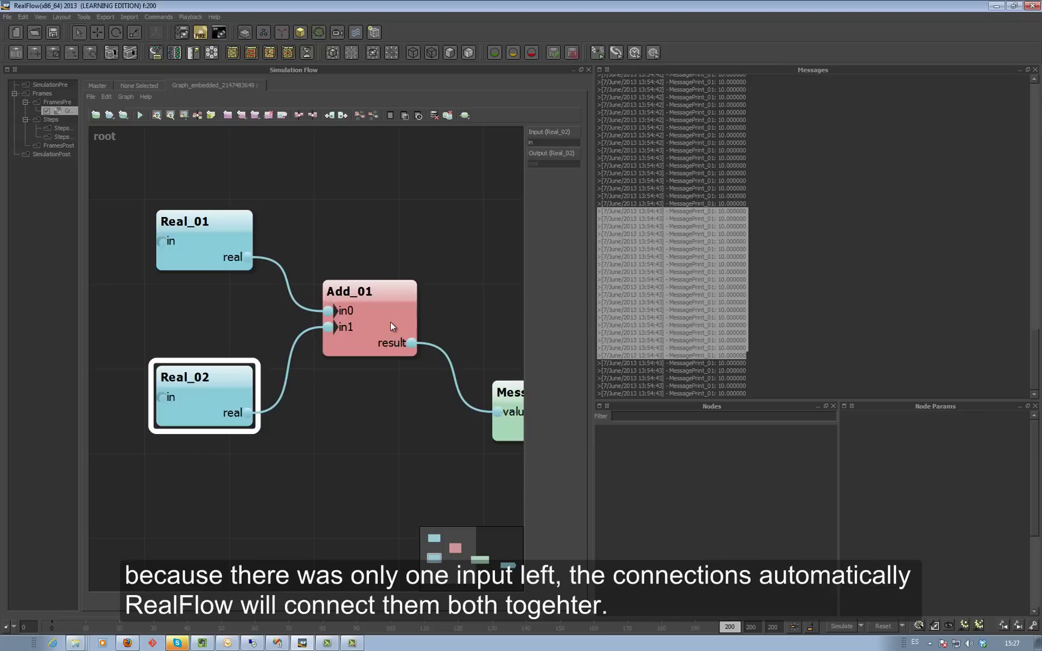
{"action": "left_click", "coordinate": [399, 460]}
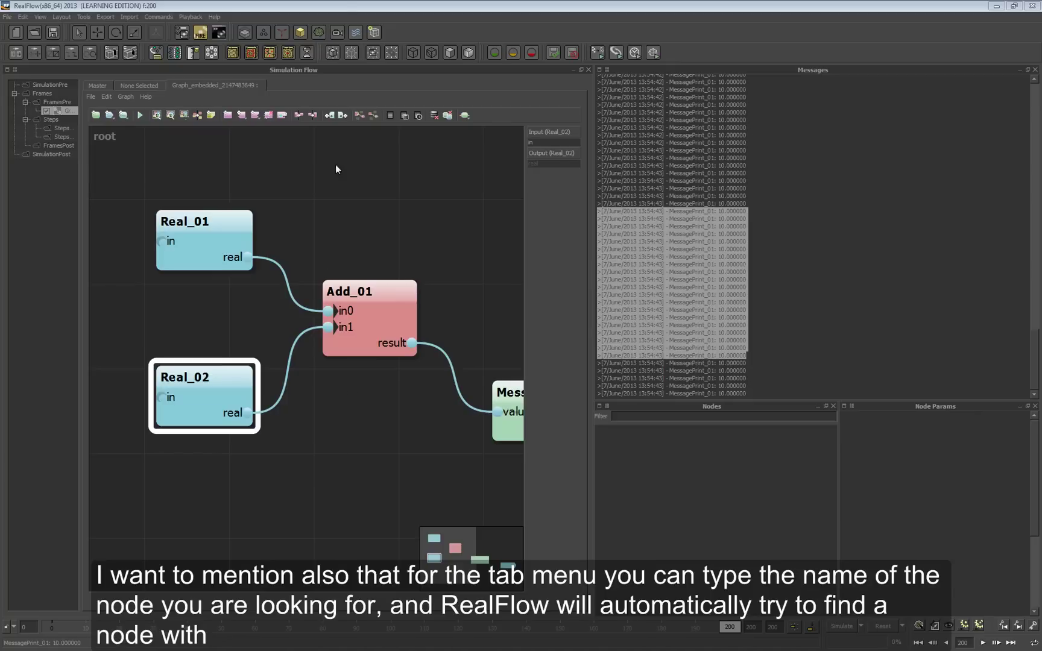
Search the node creation list for "particle channel" and dismiss it without adding a node
{"action": "key", "text": "Tab"}
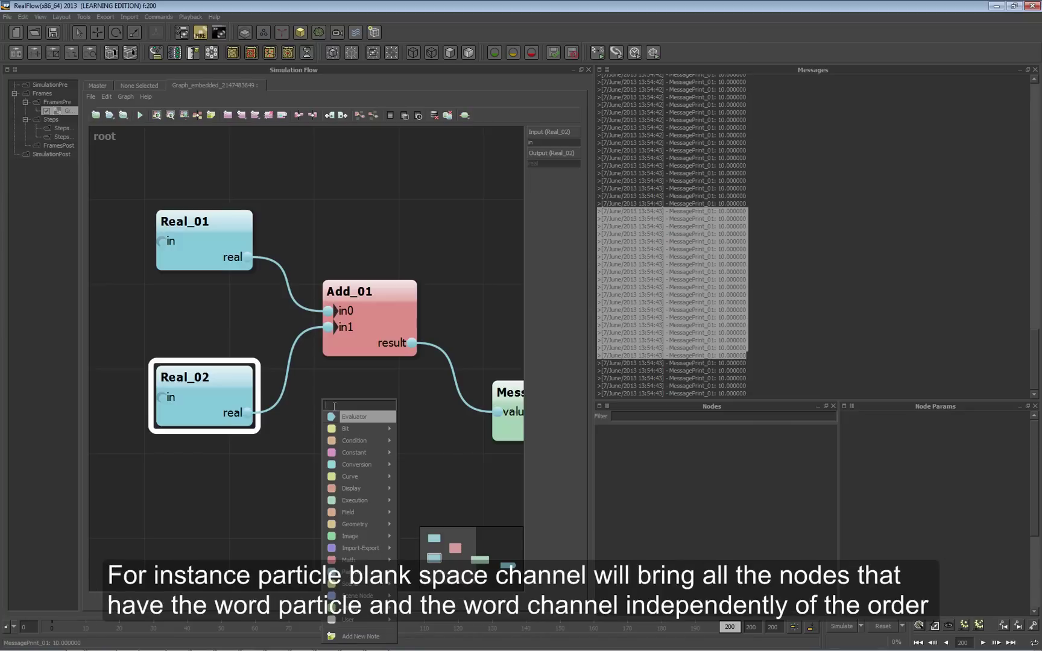
{"action": "type", "text": "particle"}
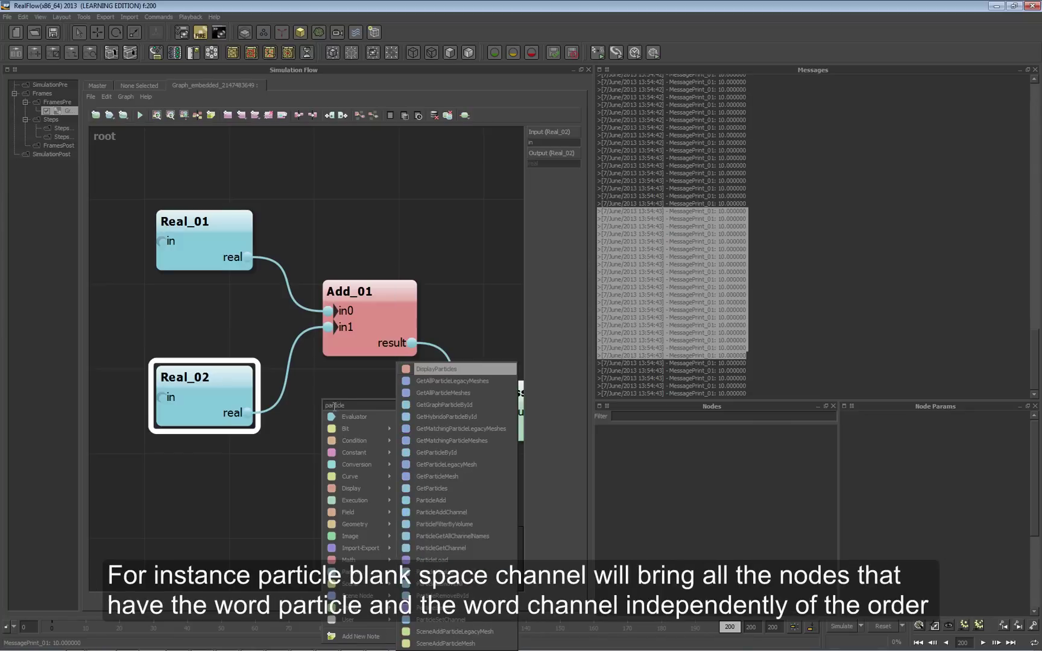
{"action": "type", "text": " channel"}
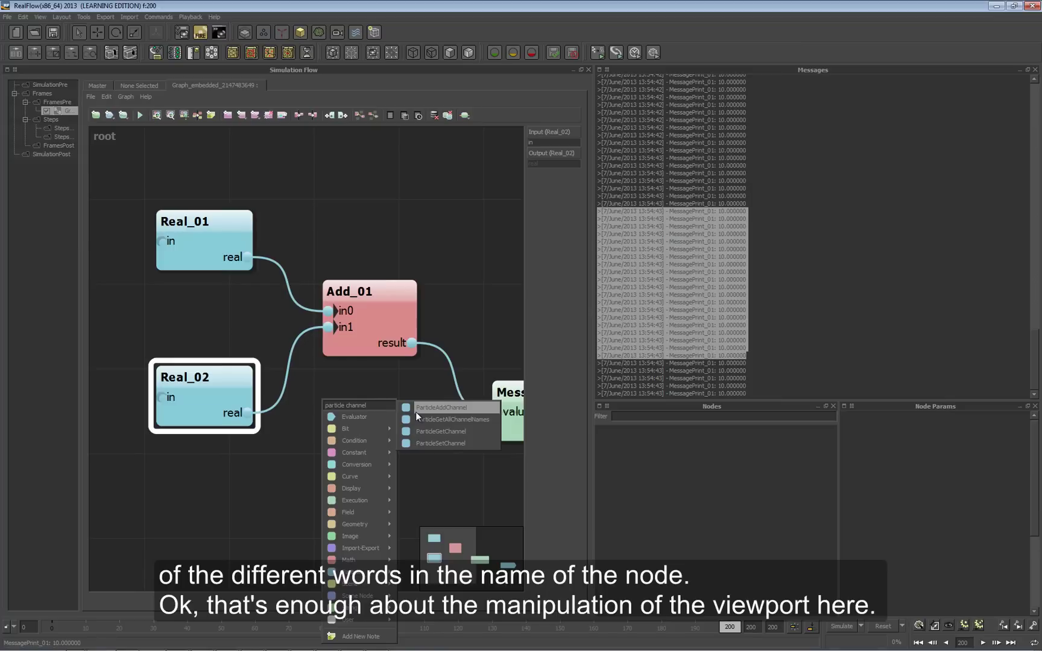
{"action": "left_click", "coordinate": [283, 424]}
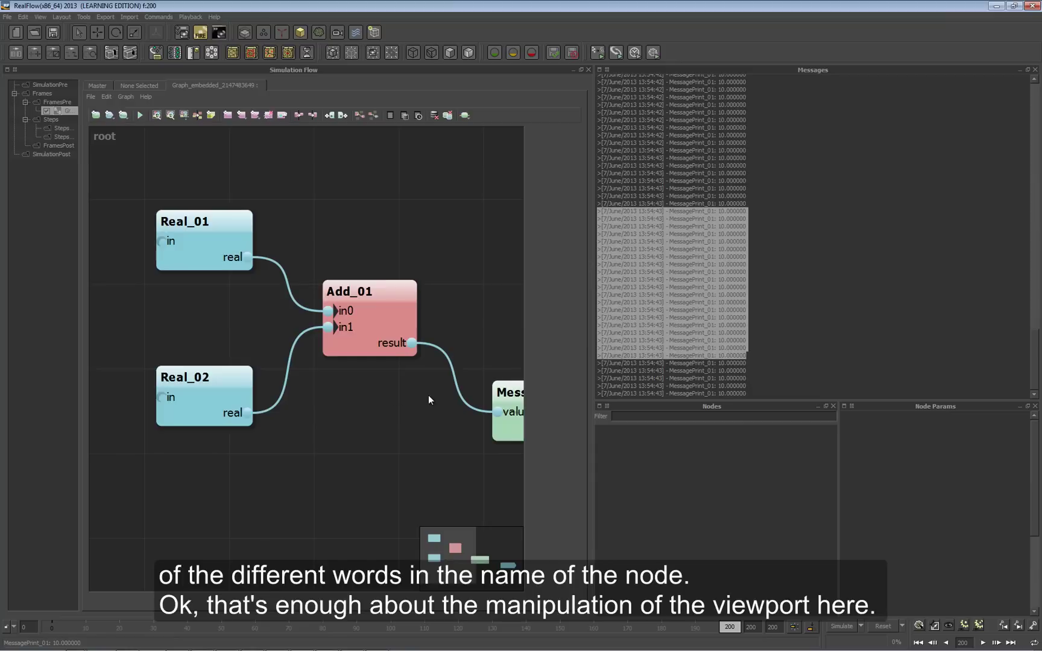
Select the Add node and highlight the nodes directly connected to it
{"action": "middle_click_drag", "start_coordinate": [458, 348], "coordinate": [325, 335]}
{"action": "scroll", "coordinate": [329, 331], "scroll_direction": "down", "scroll_amount": 2}
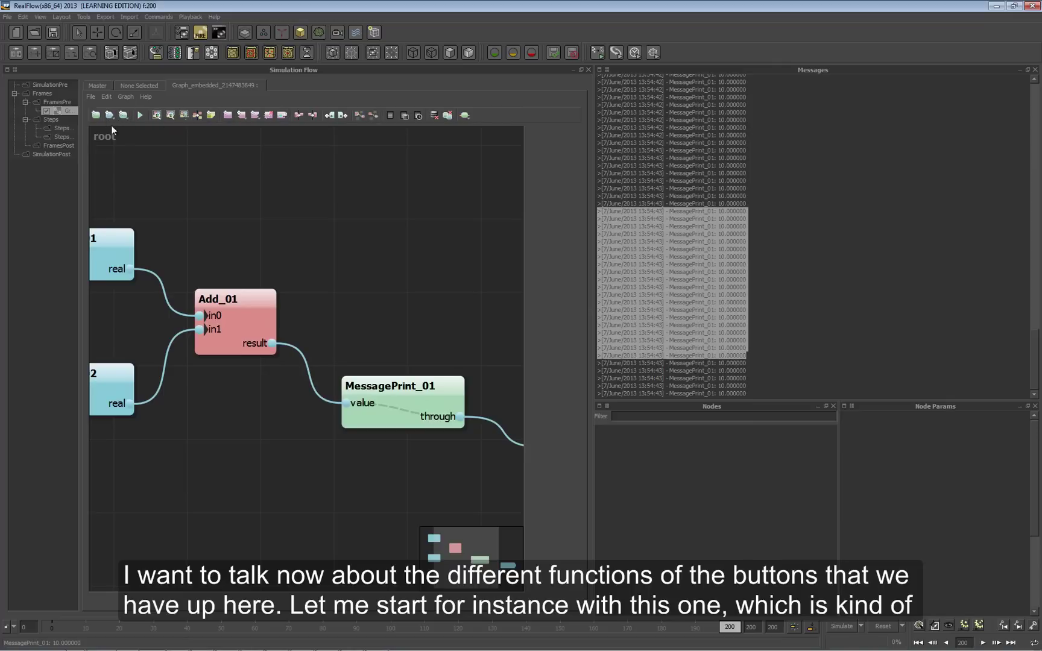
{"action": "middle_click_drag", "start_coordinate": [372, 296], "coordinate": [314, 230]}
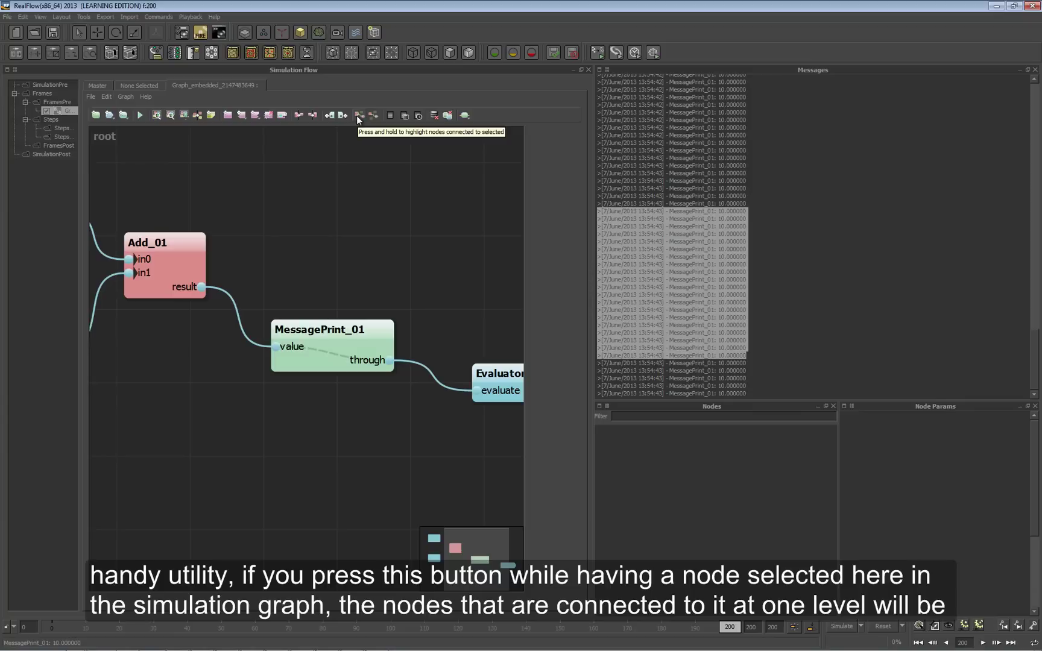
{"action": "middle_click_drag", "start_coordinate": [288, 194], "coordinate": [405, 221]}
{"action": "left_click", "coordinate": [296, 275]}
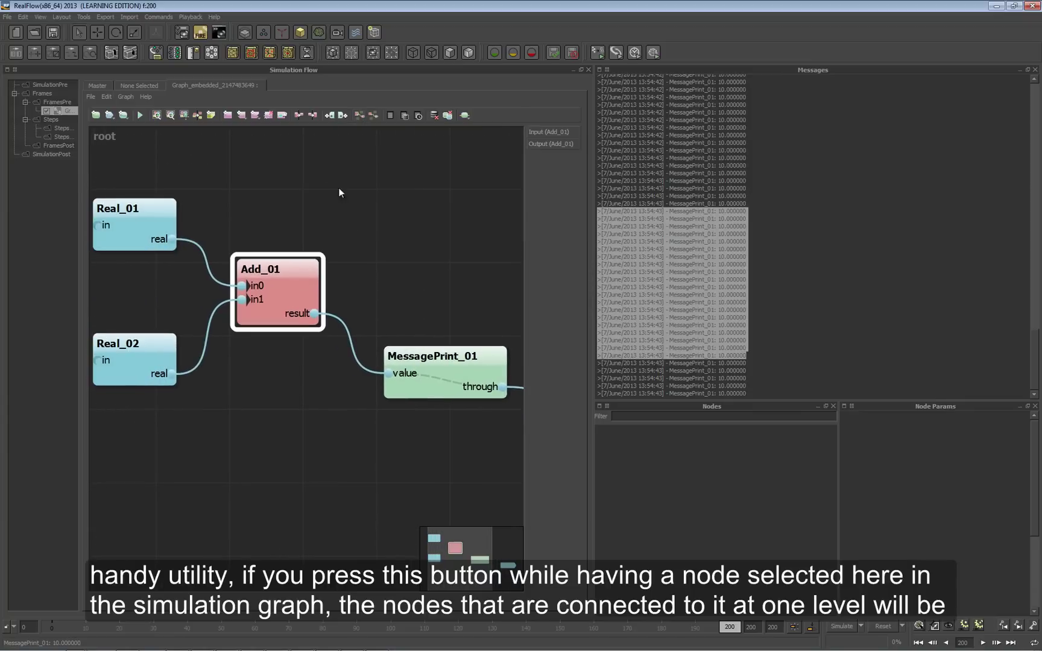
{"action": "left_click", "coordinate": [358, 116]}
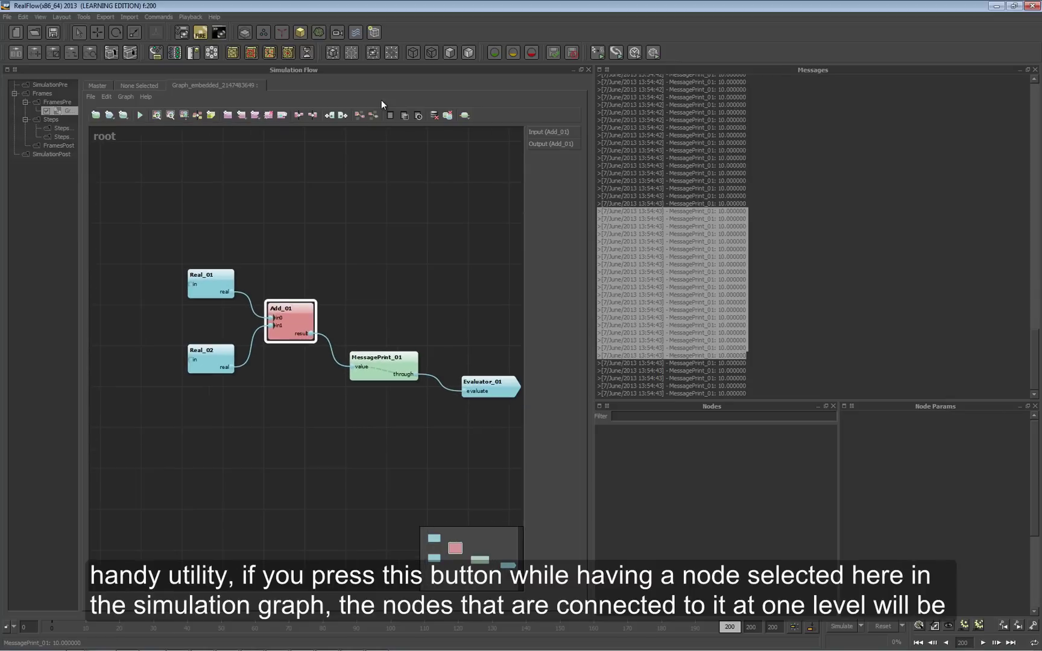
{"action": "left_click", "coordinate": [359, 115]}
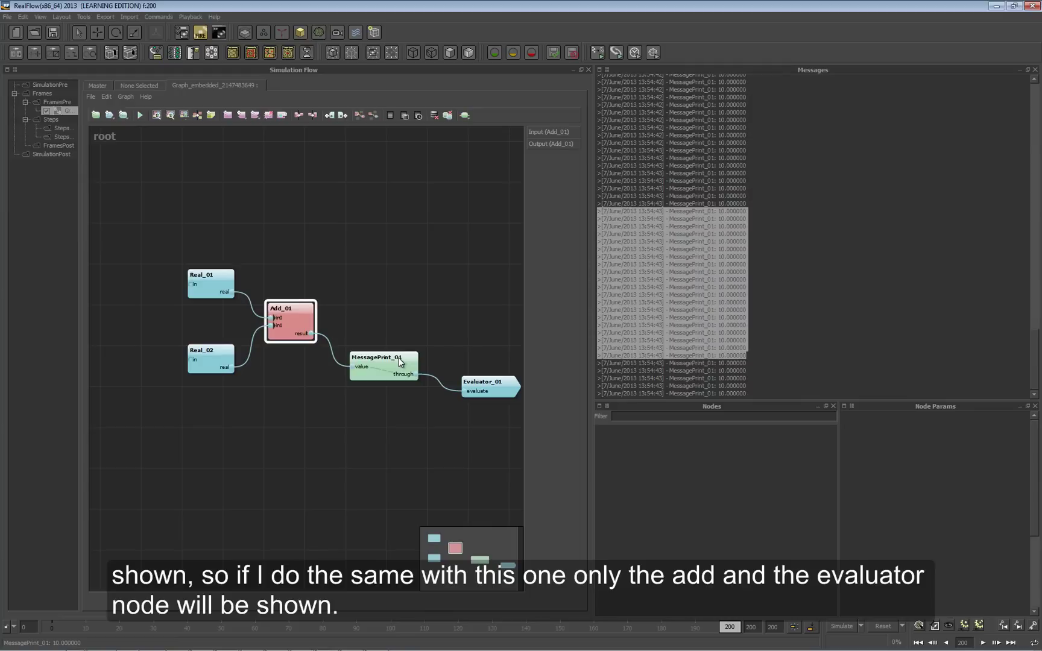
Select the MessagePrint node and highlight the nodes directly connected to it
{"action": "left_click", "coordinate": [398, 359]}
{"action": "left_click", "coordinate": [361, 117]}
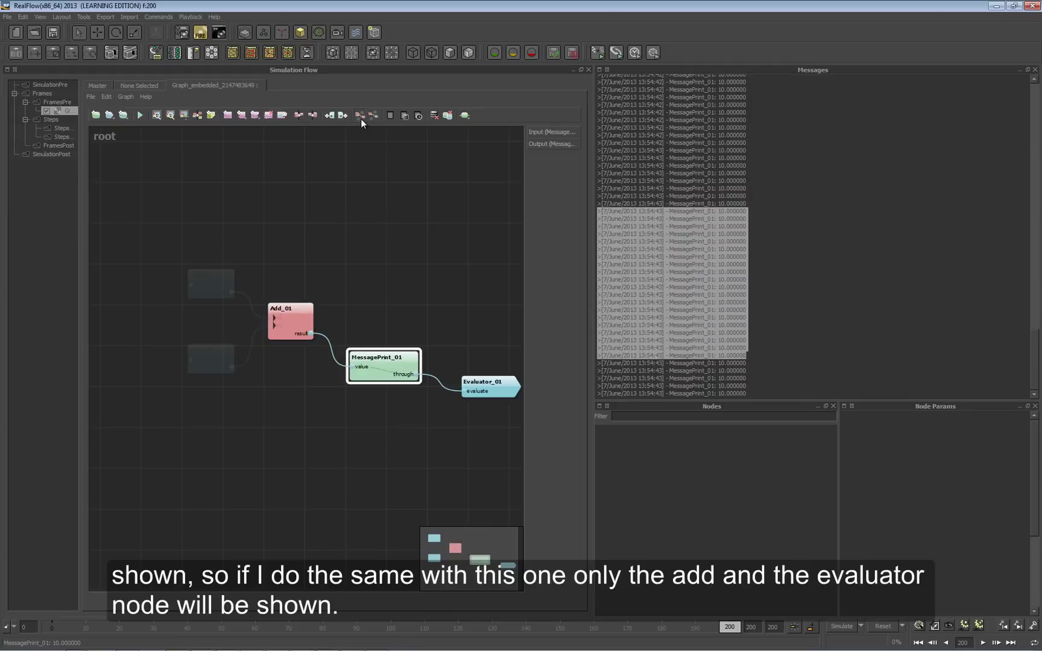
{"action": "left_click", "coordinate": [361, 117]}
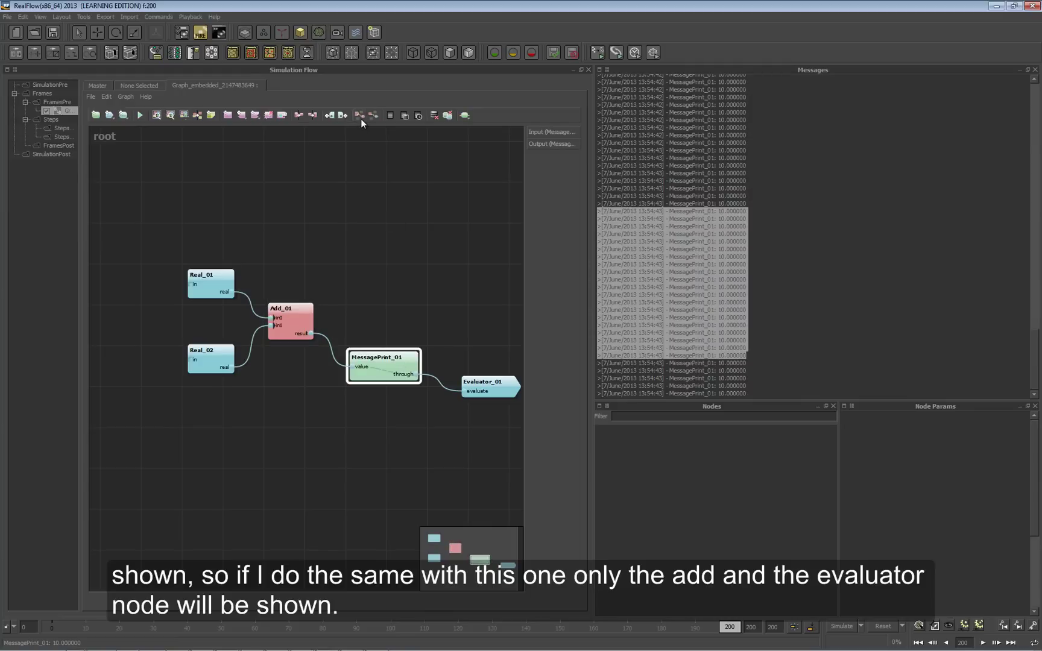
Highlight all the nodes in the graph that are going to be evaluated
{"action": "scroll", "coordinate": [392, 296], "scroll_direction": "up", "scroll_amount": 1}
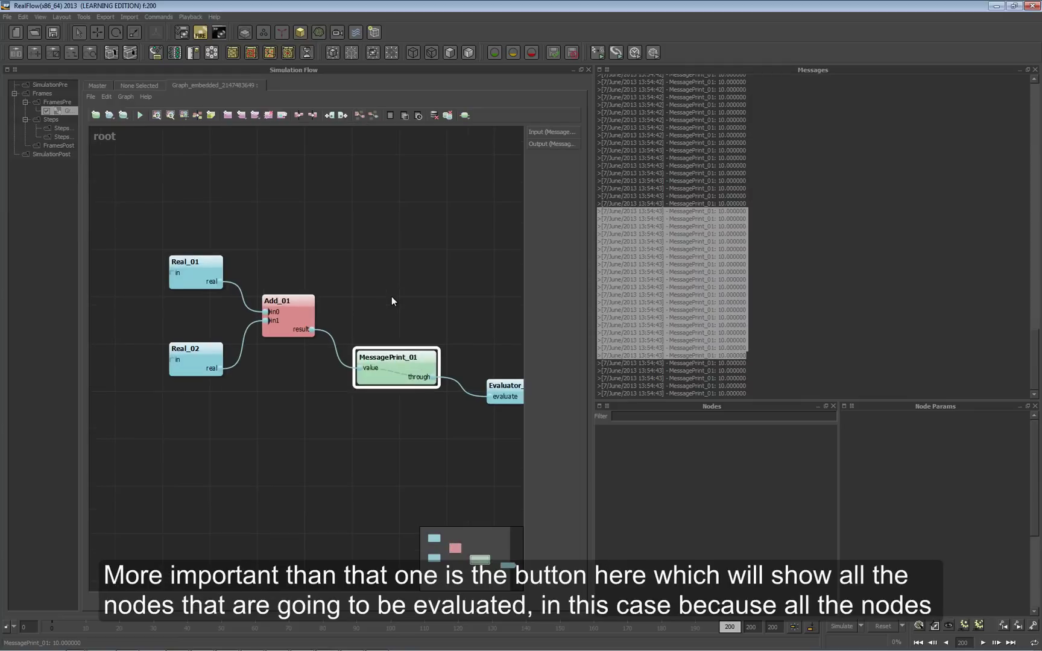
{"action": "middle_click_drag", "start_coordinate": [391, 295], "coordinate": [332, 266]}
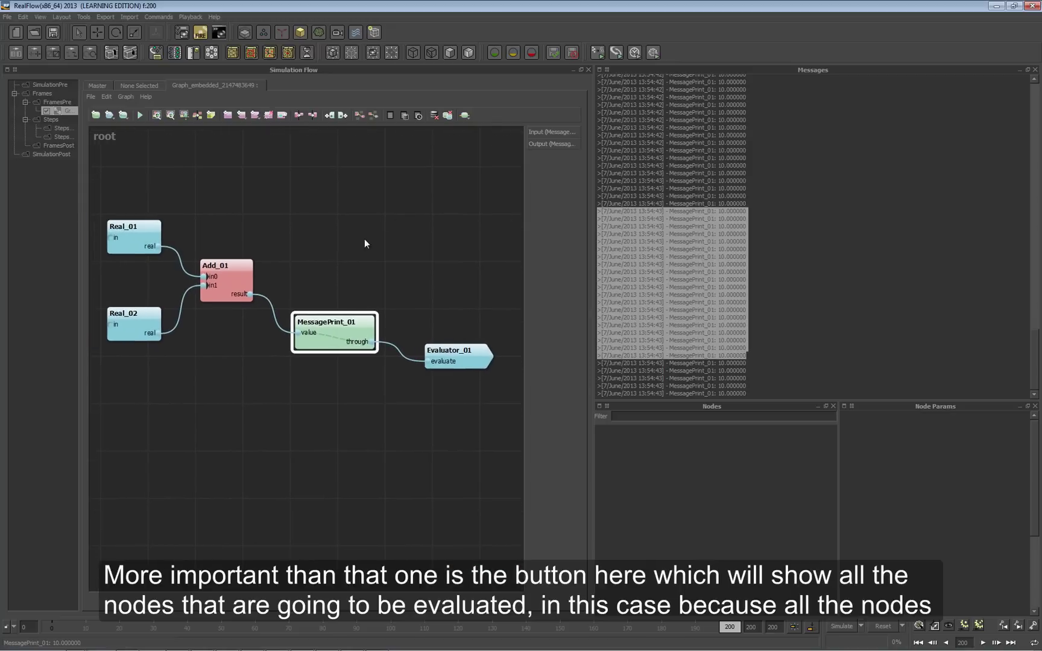
{"action": "left_click", "coordinate": [373, 116]}
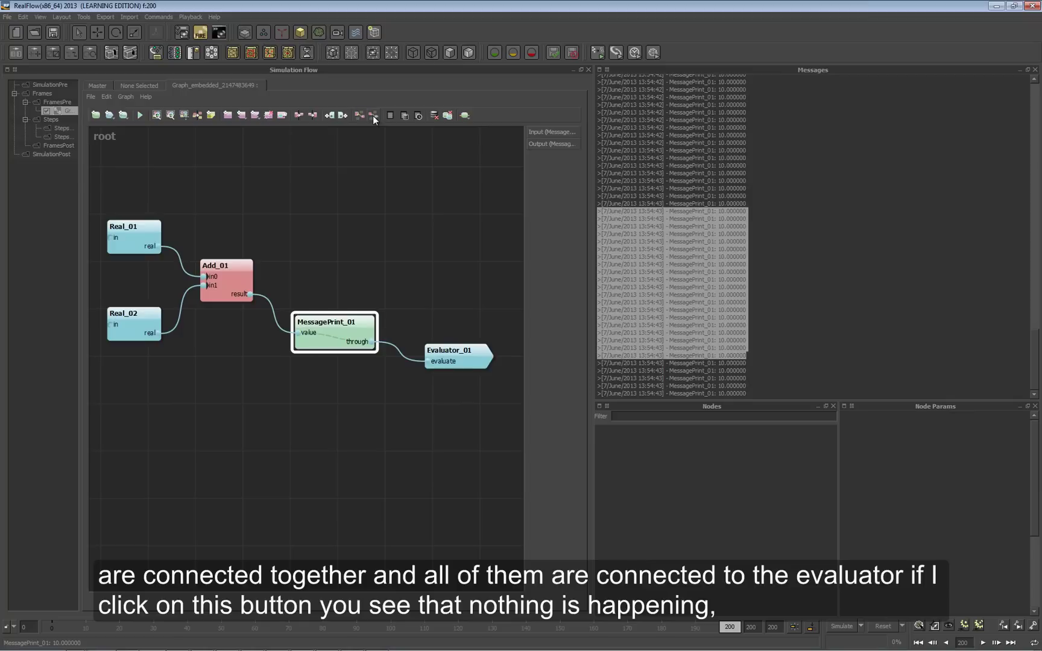
Disconnect the second Real node from the Add node's in1 input and highlight the nodes that will be evaluated
{"action": "left_click", "coordinate": [473, 352]}
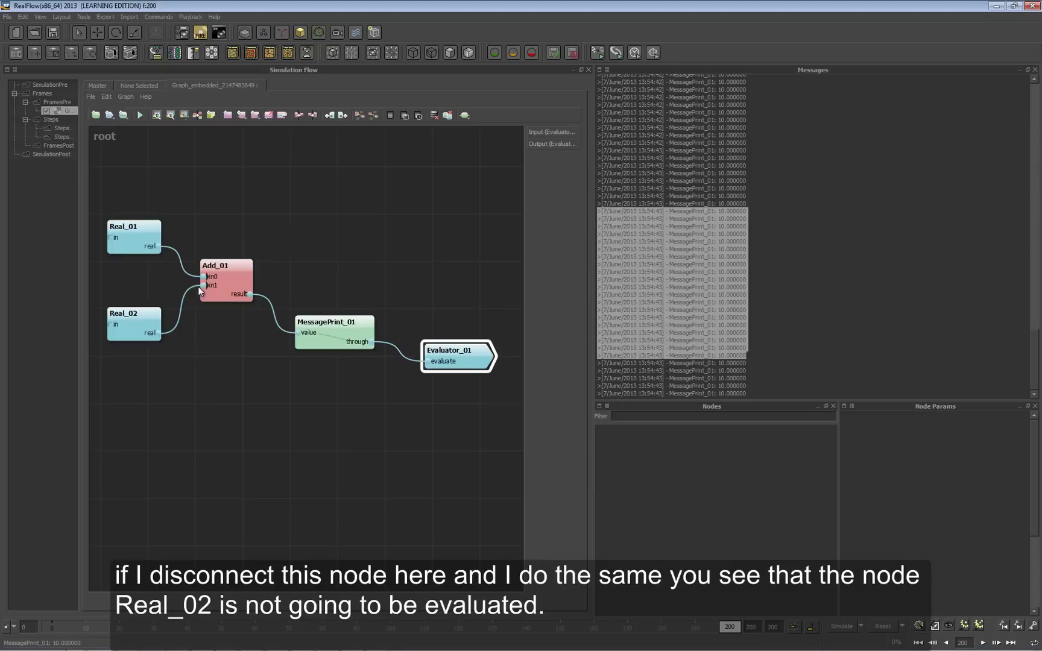
{"action": "left_click_drag", "start_coordinate": [199, 290], "coordinate": [190, 309]}
{"action": "left_click", "coordinate": [449, 357]}
{"action": "left_click", "coordinate": [372, 115]}
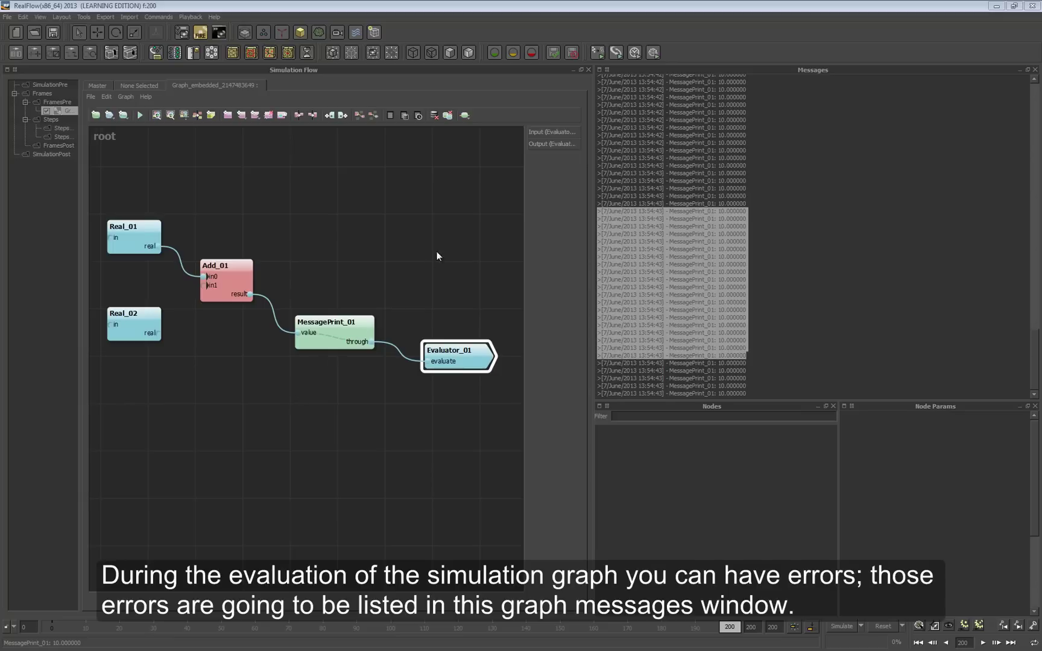
Check the graph messages window for evaluation errors and close it
{"action": "left_click", "coordinate": [390, 115]}
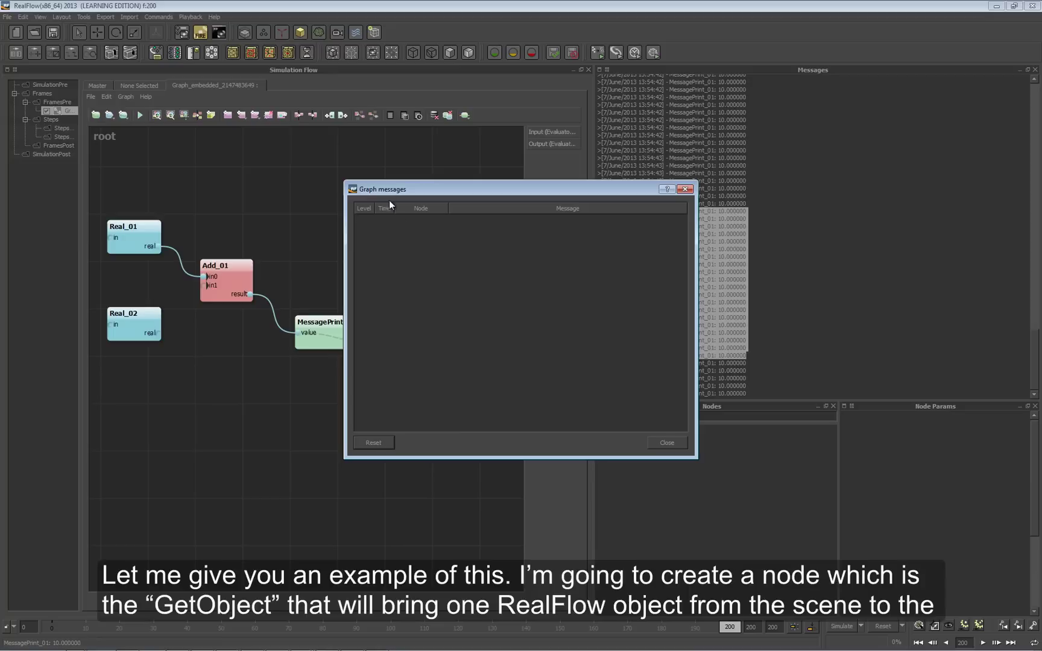
{"action": "left_click", "coordinate": [666, 443]}
Add a GetObject node in the empty area above the Add node
{"action": "left_click", "coordinate": [195, 168]}
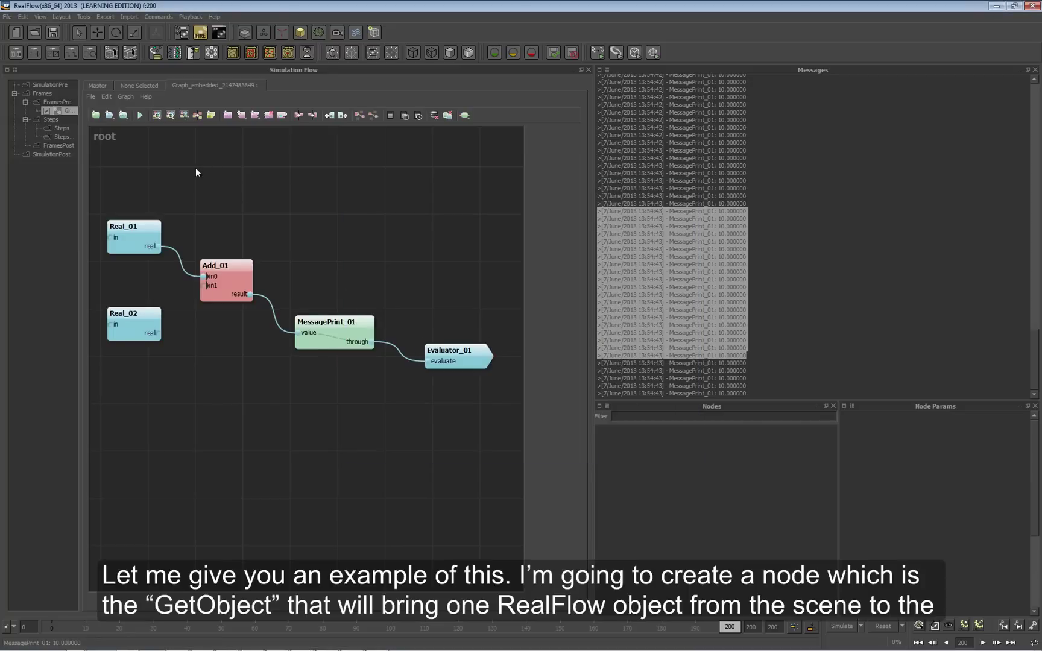
{"action": "right_click", "coordinate": [196, 172]}
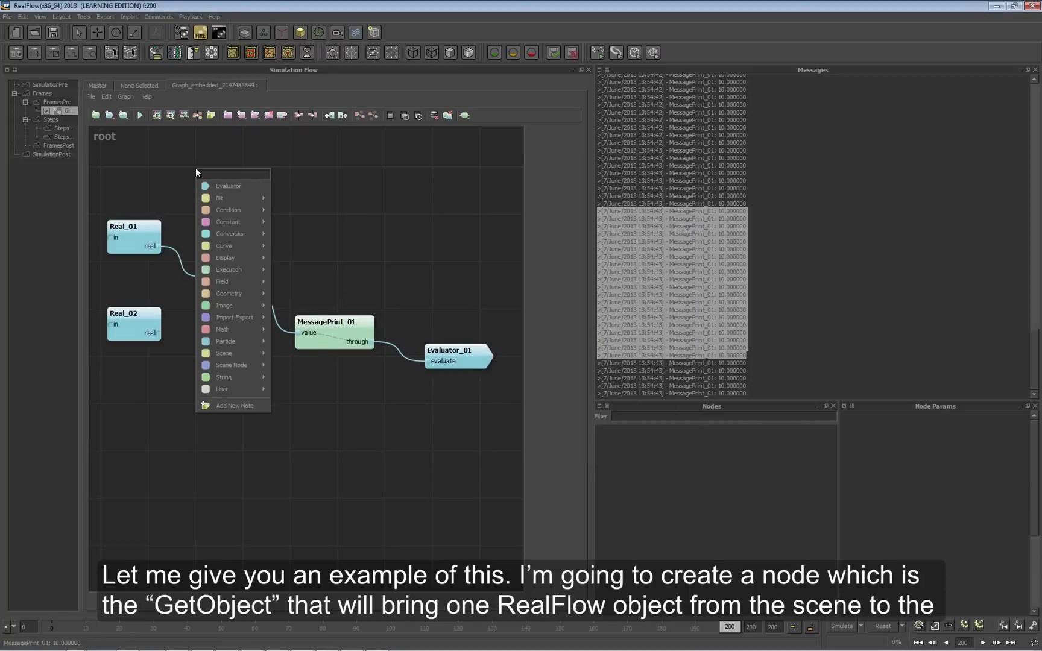
{"action": "type", "text": "getobject"}
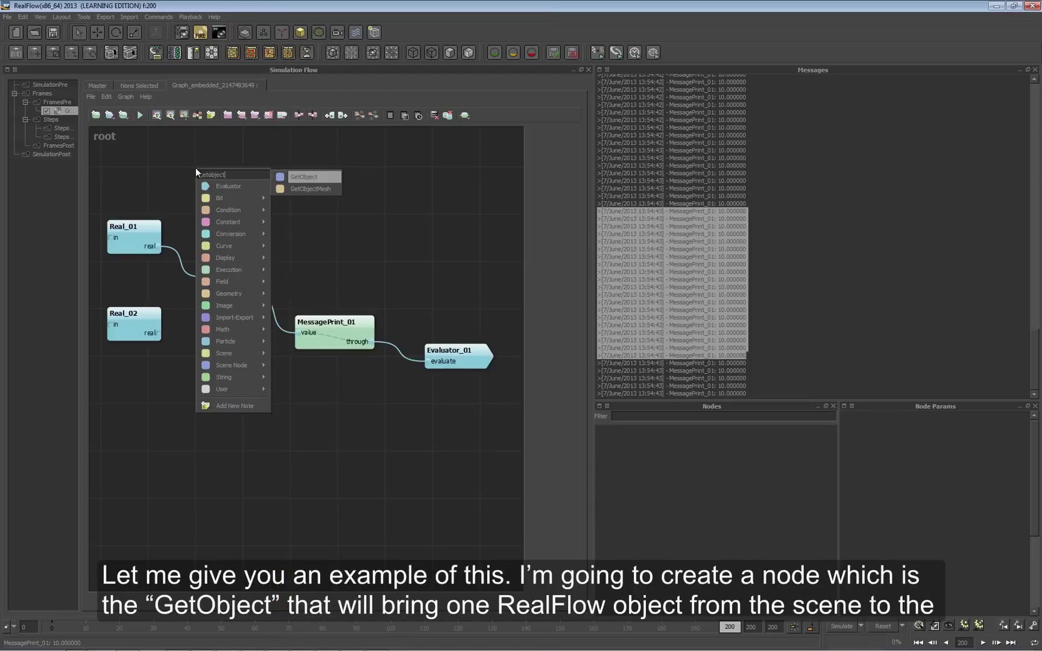
{"action": "key", "text": "Return"}
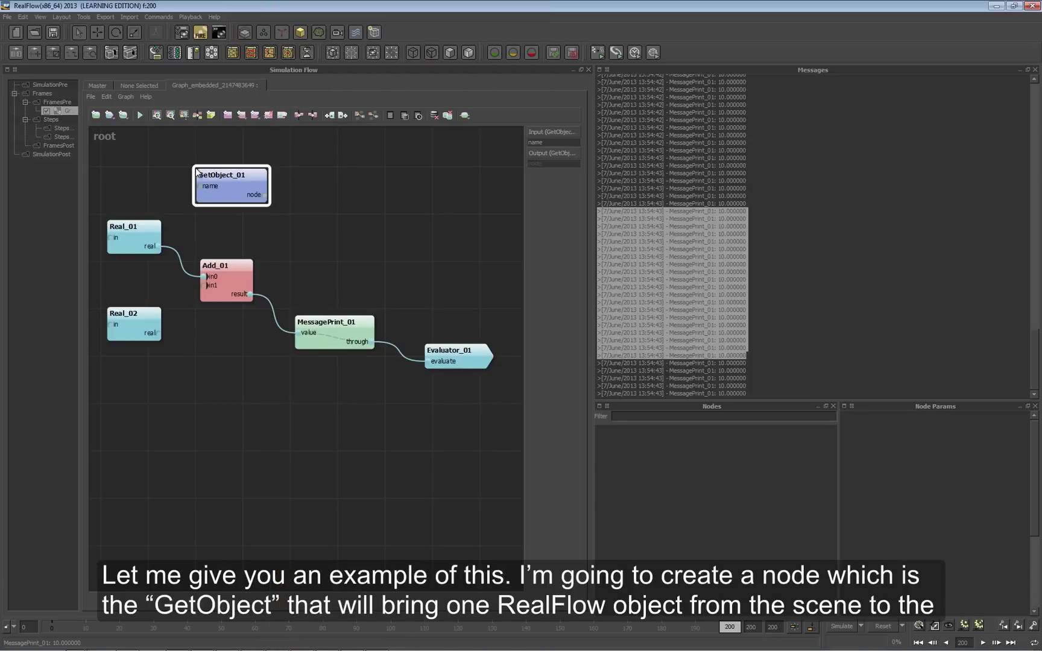
{"action": "left_click_drag", "start_coordinate": [210, 178], "coordinate": [208, 173]}
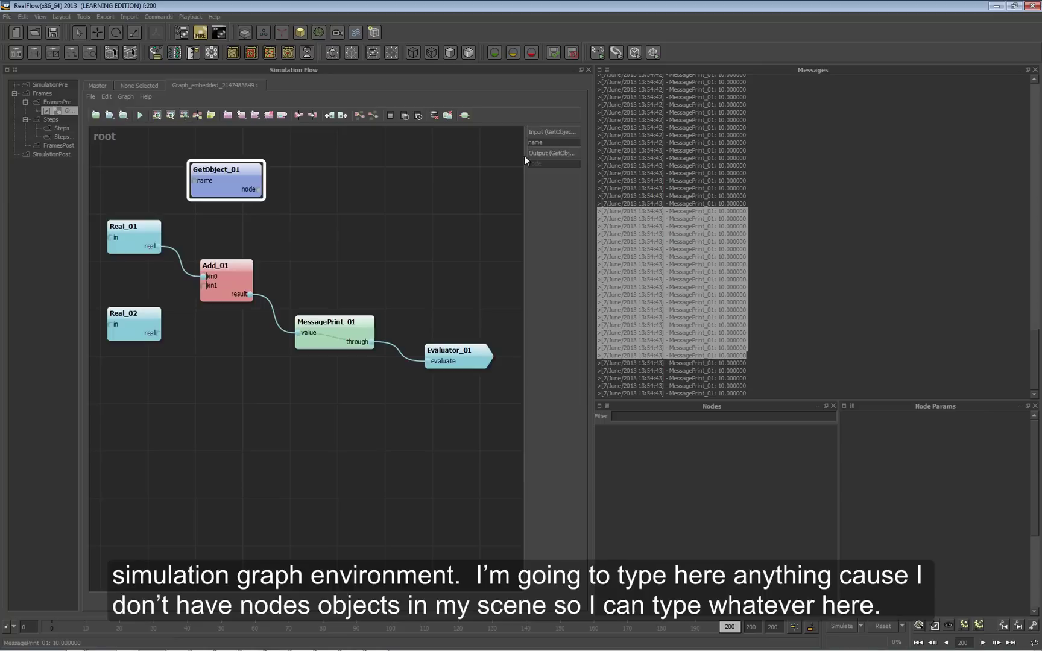
Widen the node parameter area and set the GetObject node's name input to Sphere01
{"action": "left_click_drag", "start_coordinate": [525, 156], "coordinate": [483, 155]}
{"action": "left_click", "coordinate": [555, 143]}
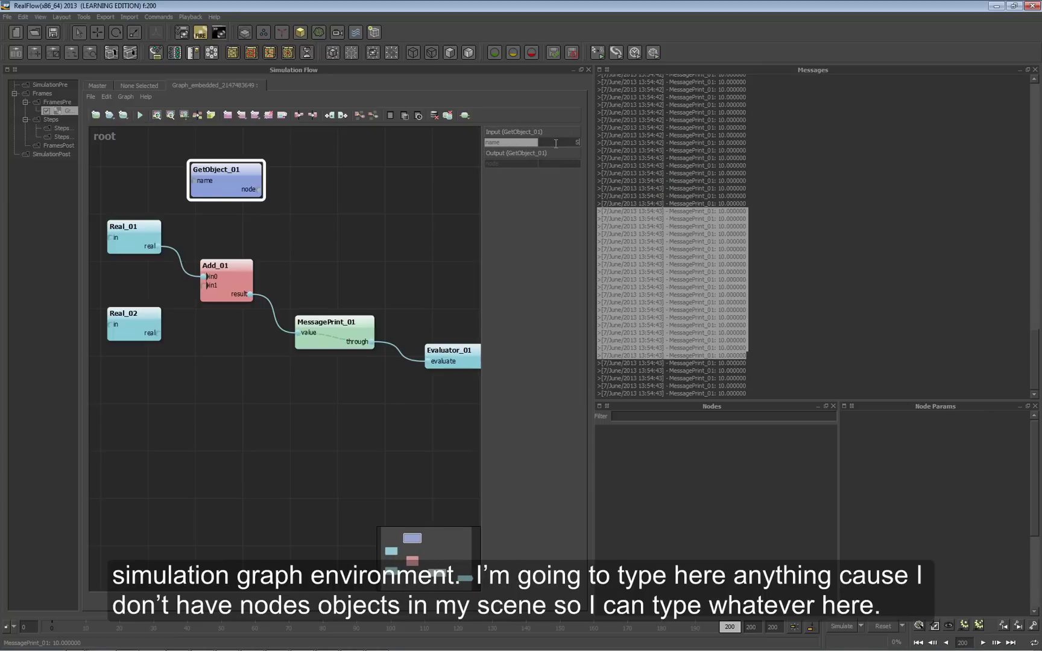
{"action": "type", "text": "phere01"}
{"action": "key", "text": "Return"}
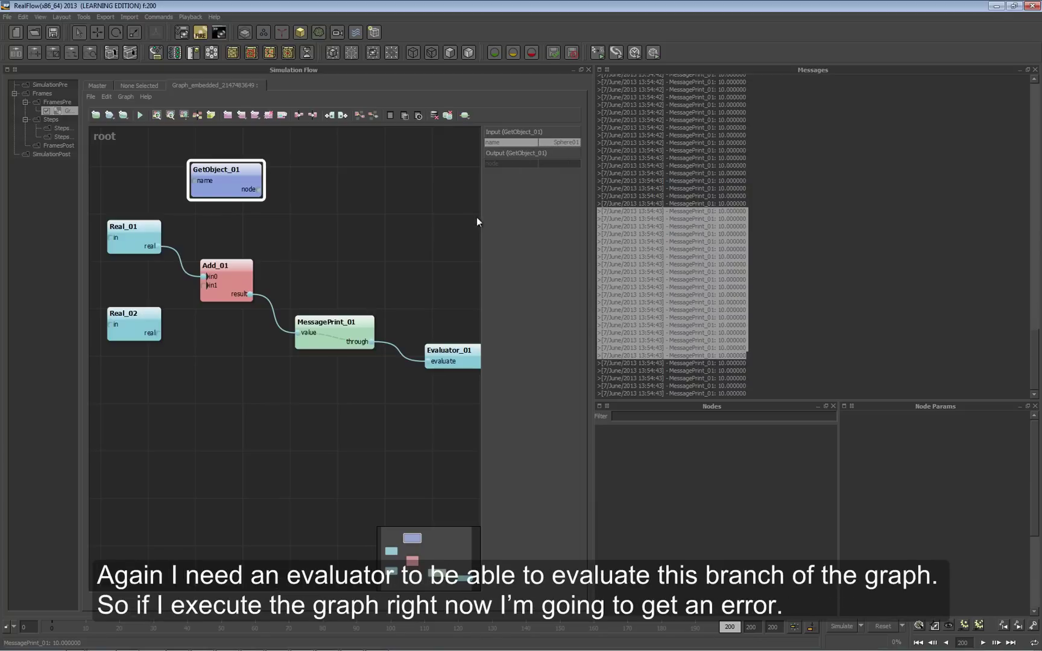
Add an Evaluator node beside the GetObject node and connect the node output to its evaluate input
{"action": "left_click", "coordinate": [324, 178]}
{"action": "right_click", "coordinate": [325, 178]}
{"action": "left_click", "coordinate": [345, 195]}
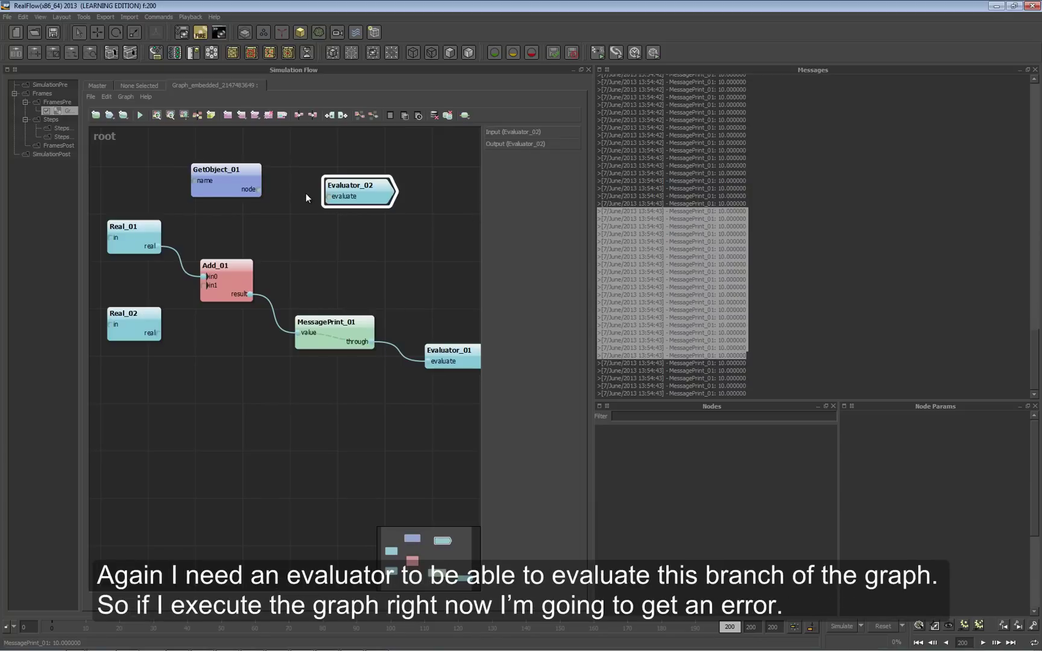
{"action": "left_click_drag", "start_coordinate": [263, 188], "coordinate": [327, 195]}
{"action": "left_click_drag", "start_coordinate": [329, 196], "coordinate": [309, 220]}
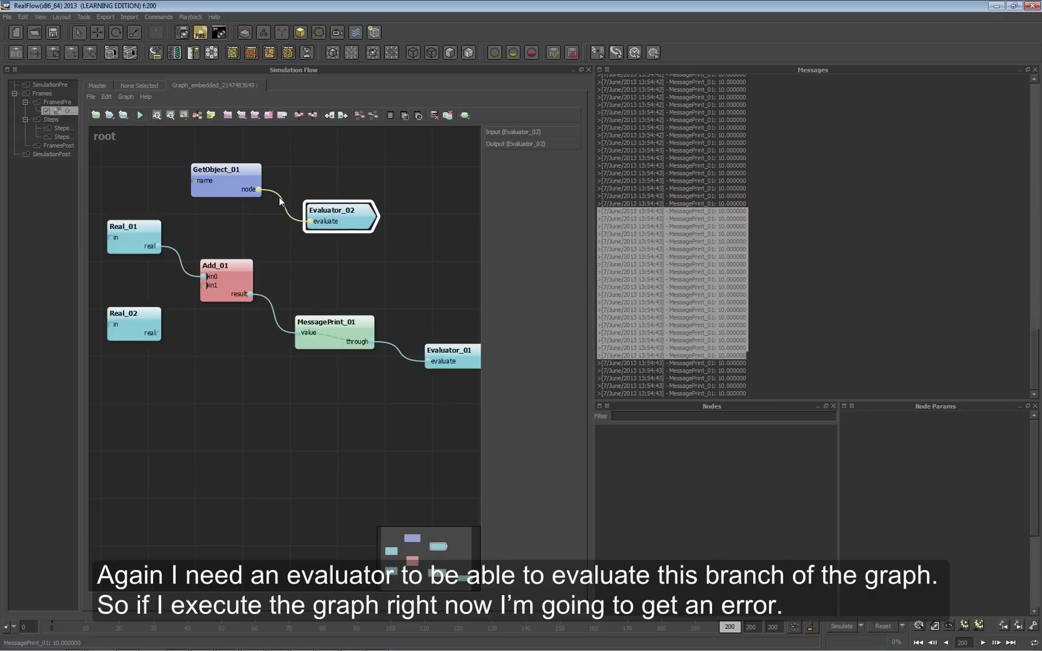
Execute the graph and select the GetObject node, moving it slightly upward
{"action": "left_click", "coordinate": [156, 115]}
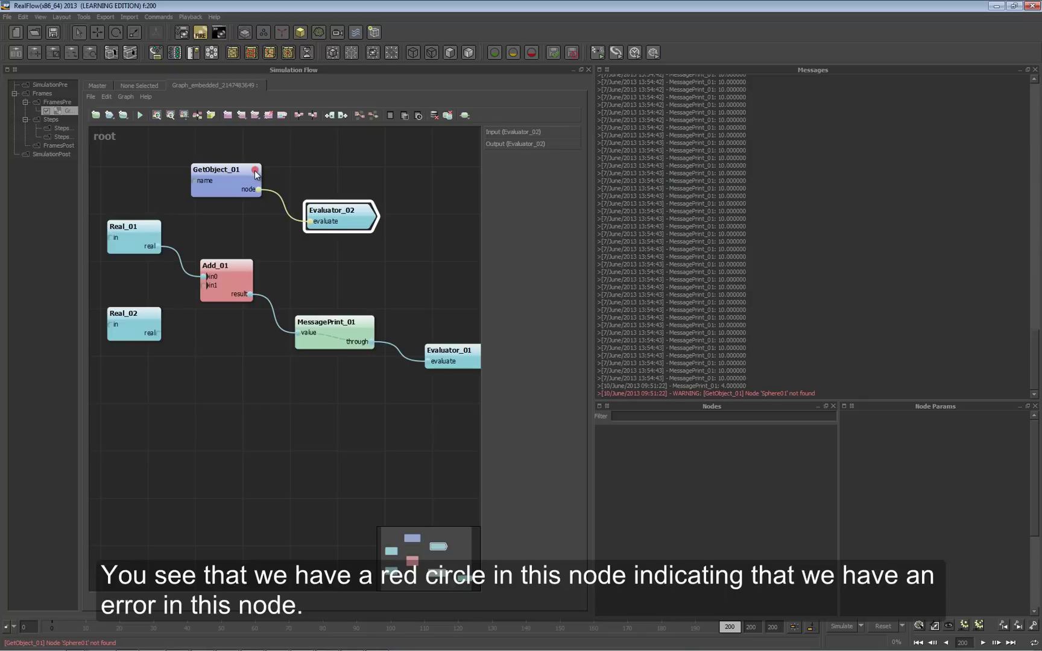
{"action": "left_click_drag", "start_coordinate": [244, 173], "coordinate": [242, 168]}
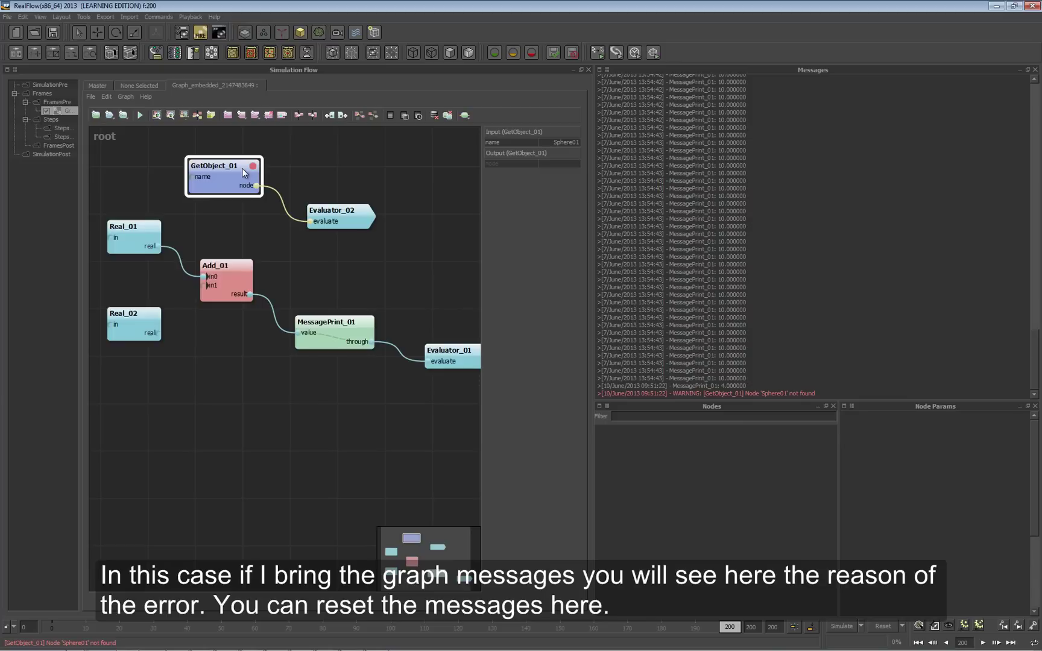
Inspect the GetObject error in the graph messages, reset the message list and close the window
{"action": "left_click", "coordinate": [390, 115]}
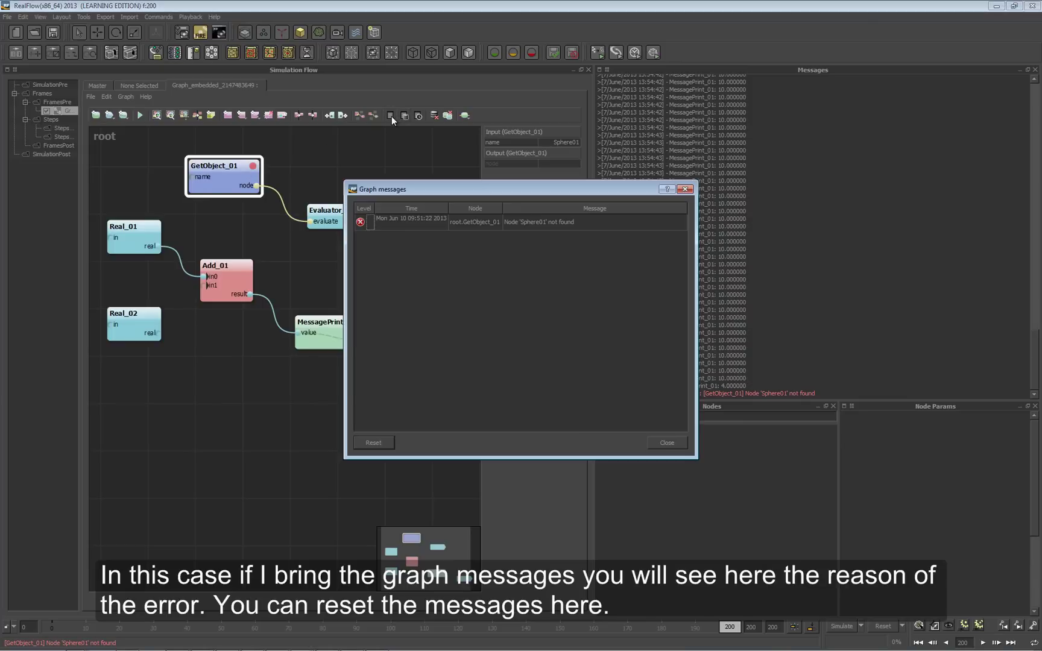
{"action": "left_click", "coordinate": [504, 222]}
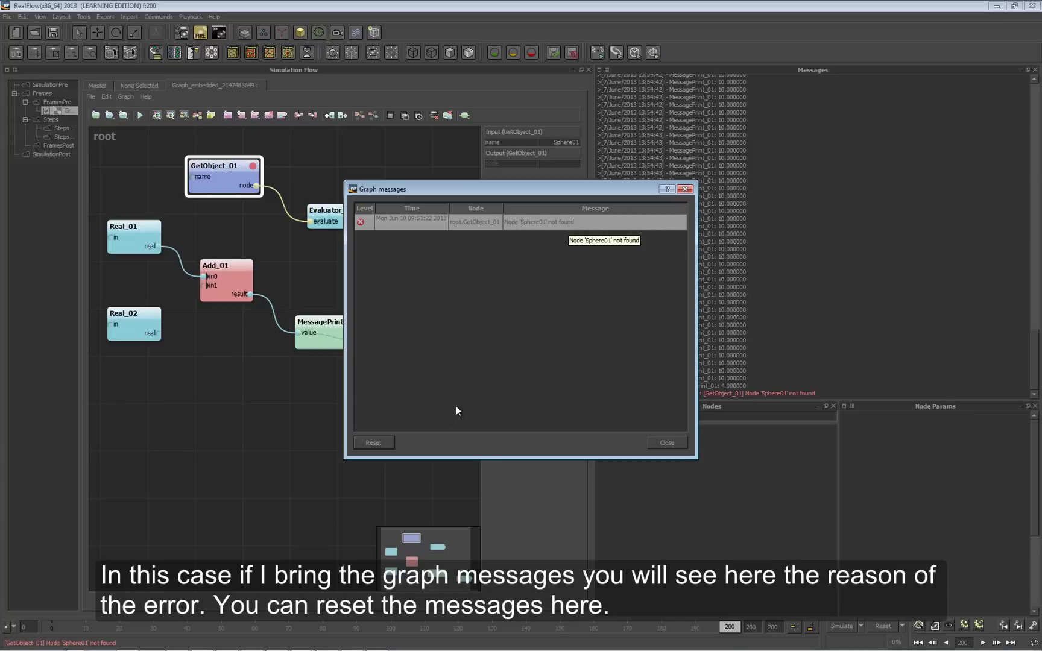
{"action": "left_click", "coordinate": [373, 442]}
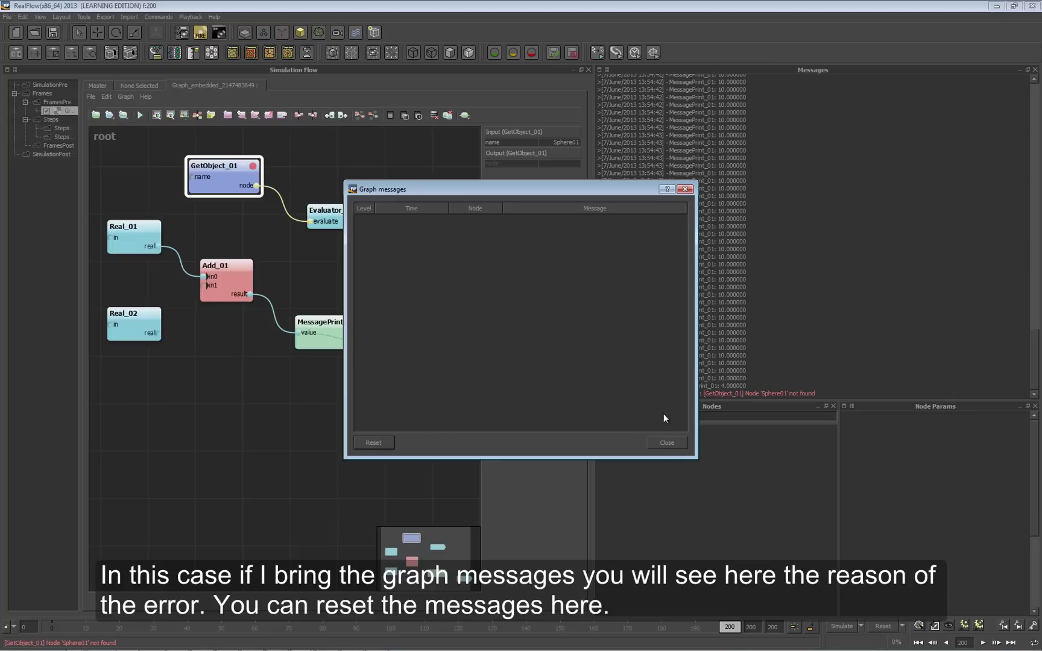
{"action": "left_click", "coordinate": [660, 444]}
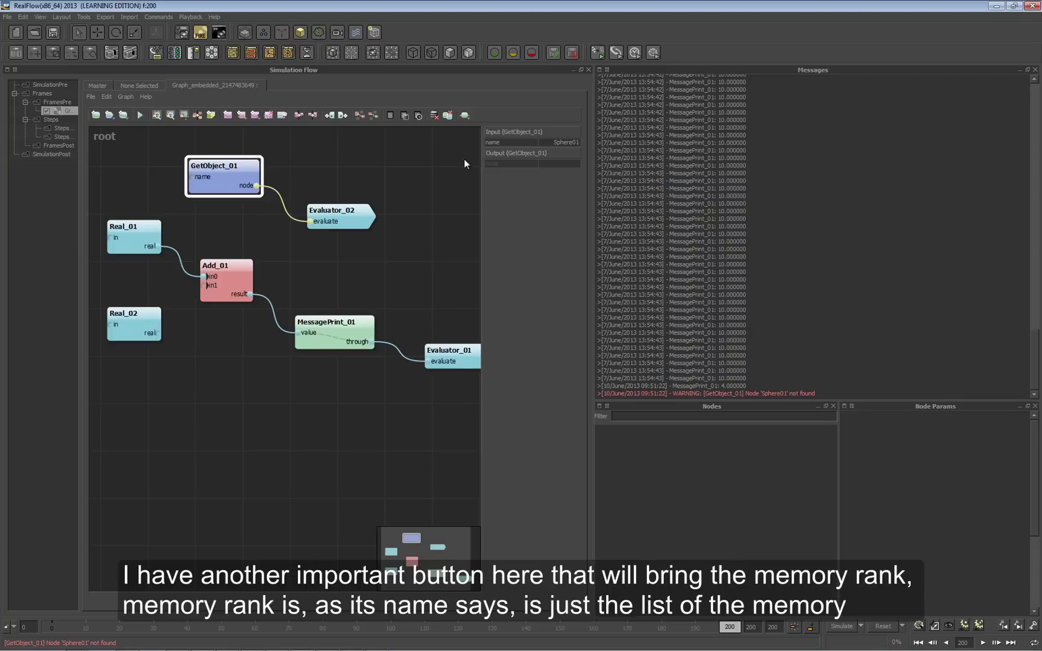
Examine the graph's memory rank and time rank per node, widening the Memory column and closing each window
{"action": "left_click", "coordinate": [404, 116]}
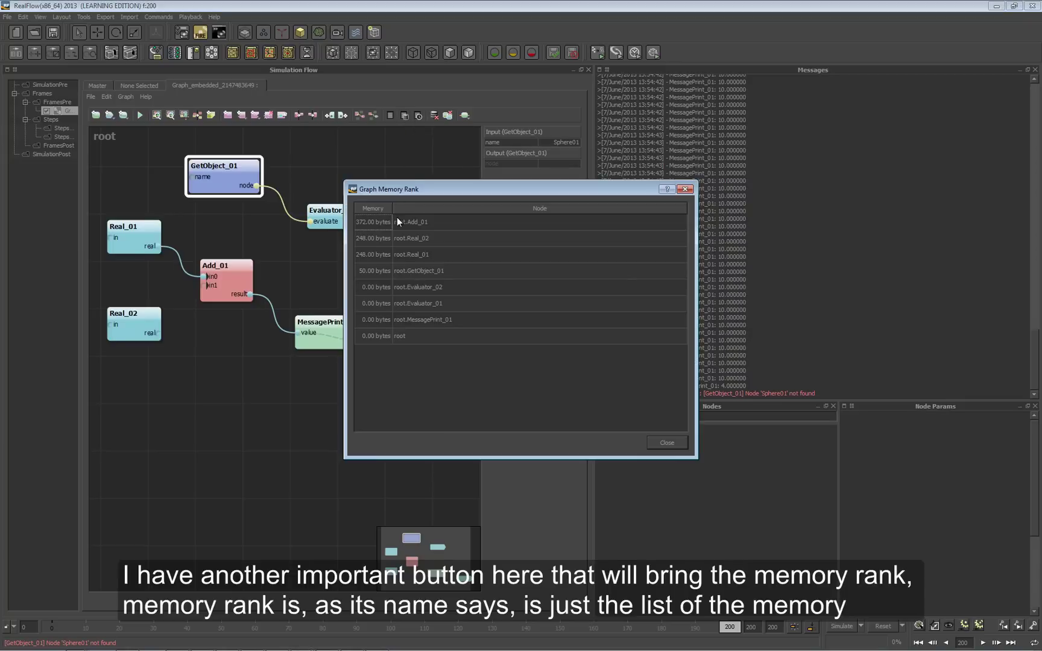
{"action": "left_click_drag", "start_coordinate": [392, 207], "coordinate": [403, 208]}
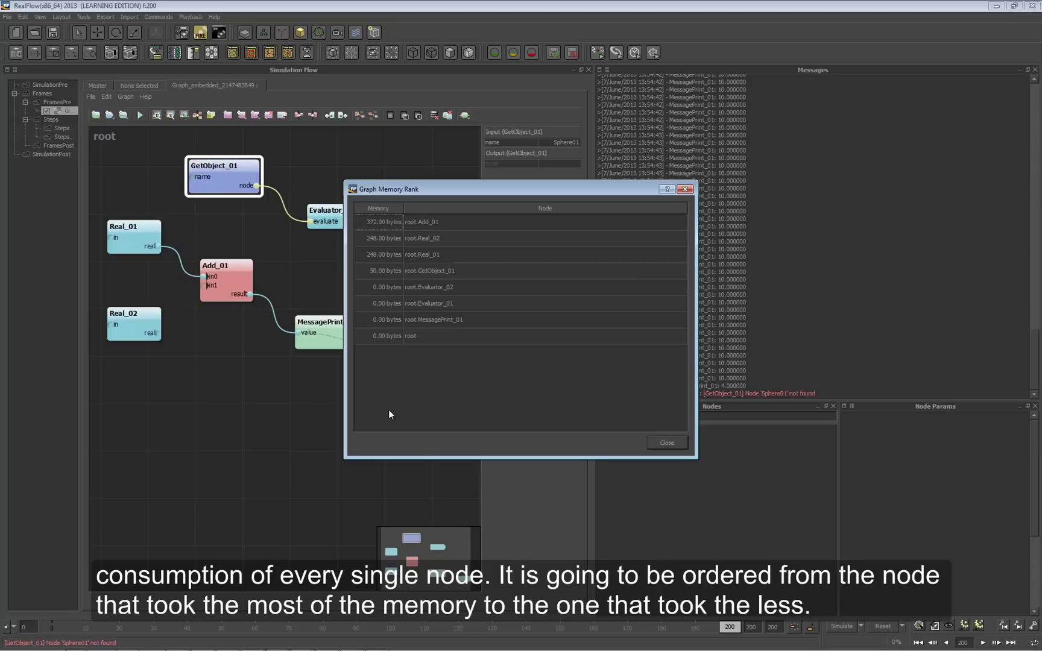
{"action": "left_click", "coordinate": [665, 443]}
{"action": "left_click", "coordinate": [419, 115]}
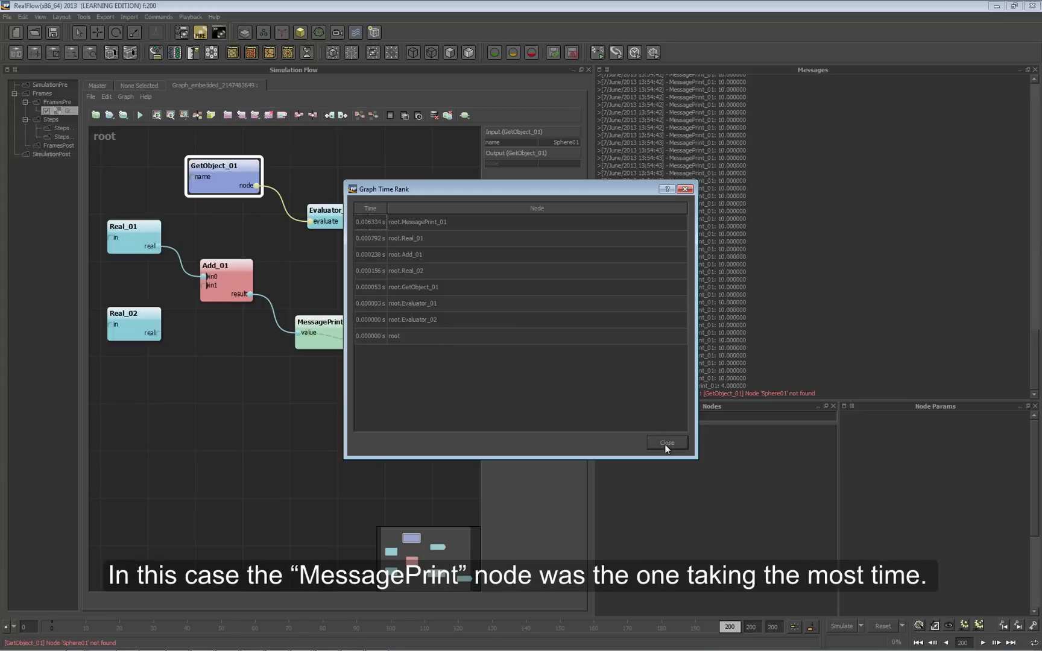
{"action": "left_click", "coordinate": [579, 223]}
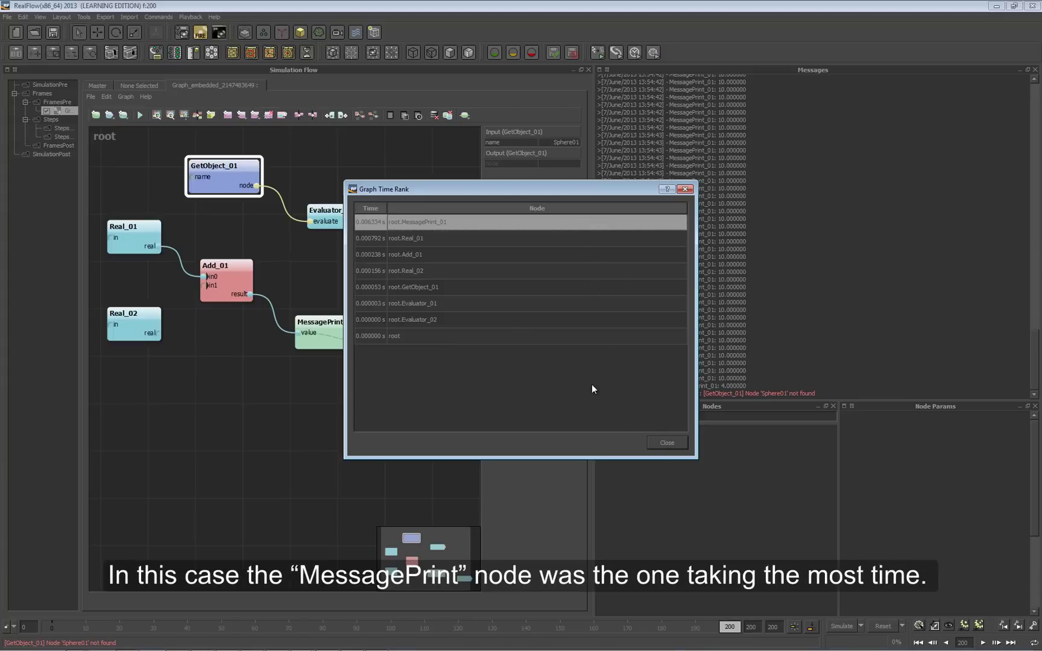
{"action": "left_click", "coordinate": [665, 444]}
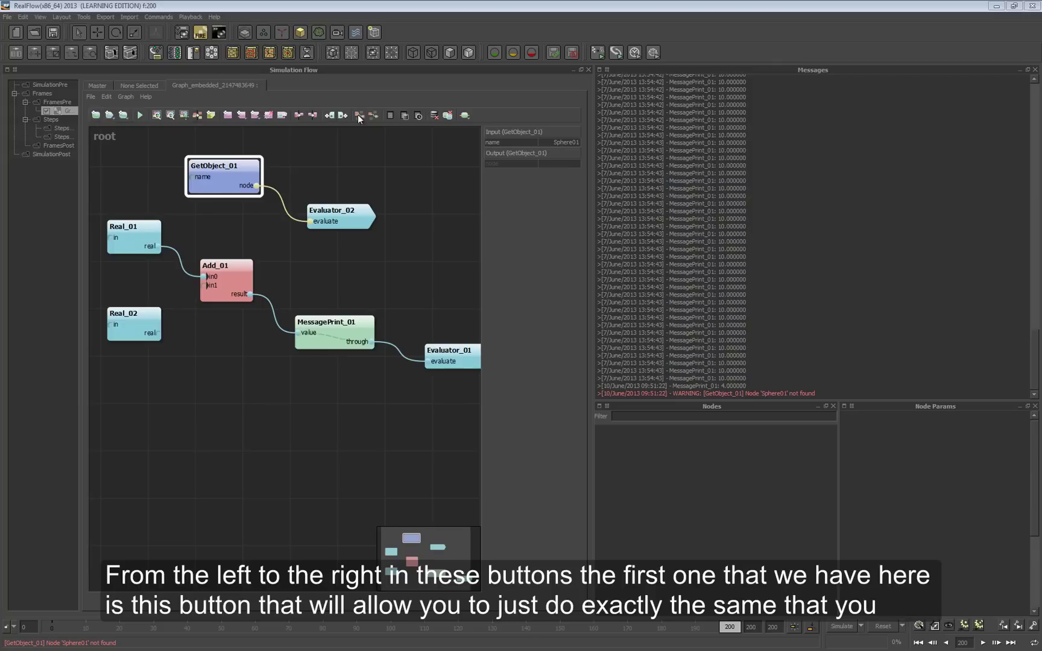
{"action": "left_click", "coordinate": [97, 114]}
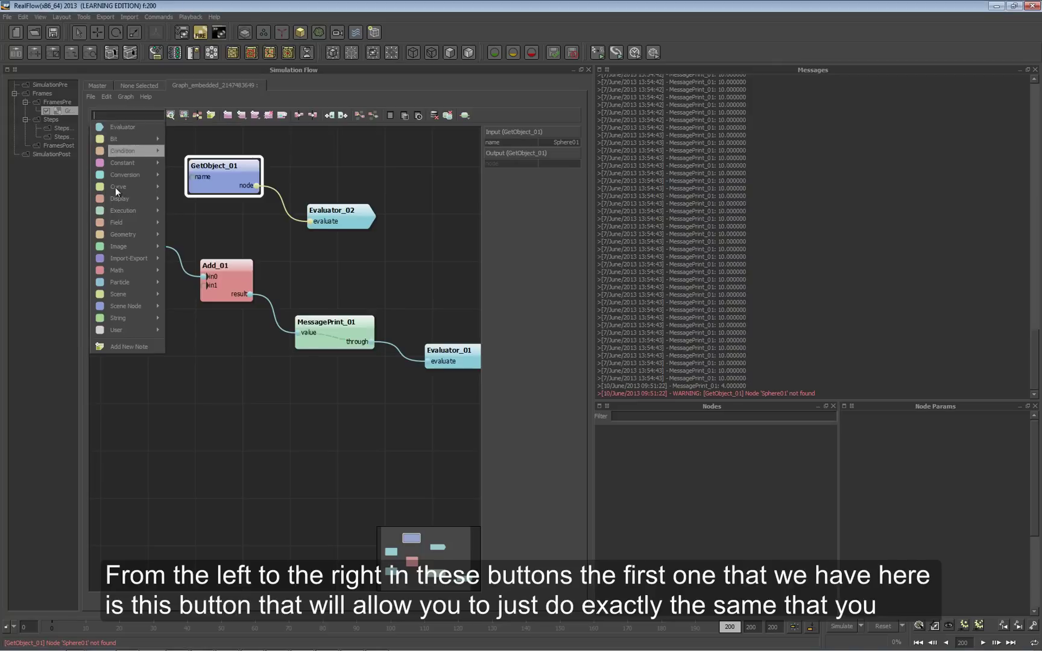
{"action": "mouse_move", "coordinate": [131, 236]}
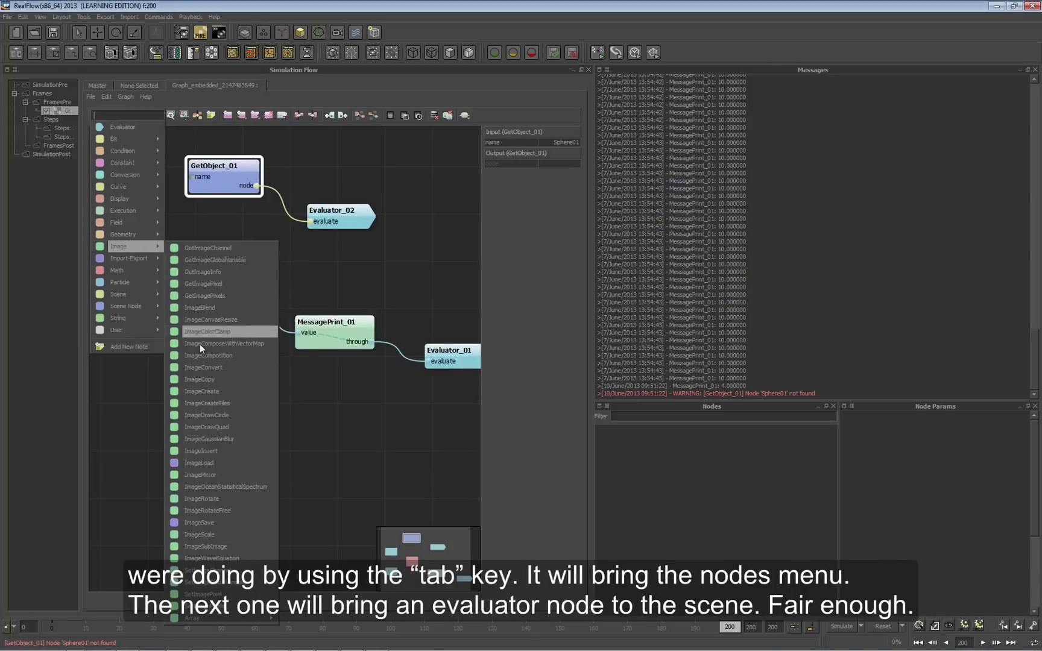
{"action": "mouse_move", "coordinate": [124, 139]}
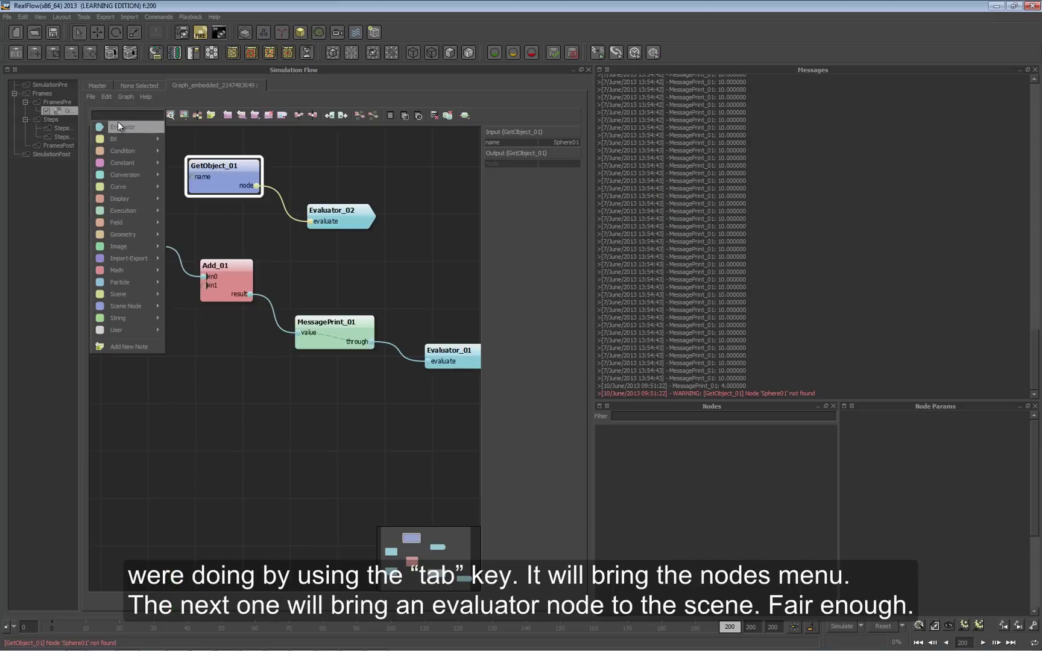
{"action": "left_click", "coordinate": [200, 136]}
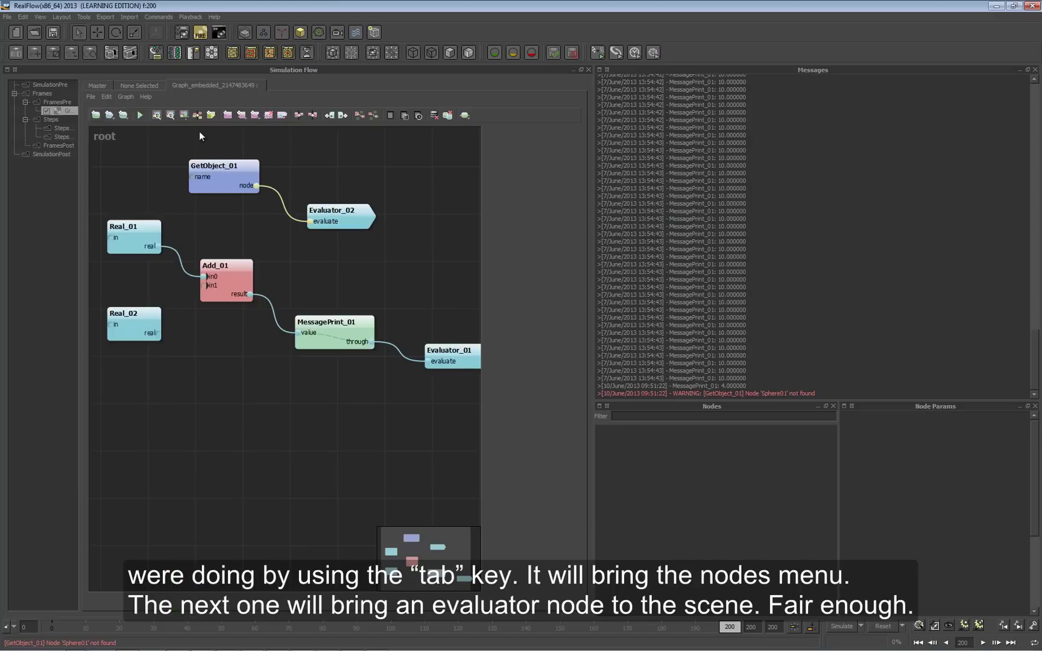
Add an Evaluator node above Evaluator_02 and a Pass-through node between Evaluator_02 and MessagePrint_01
{"action": "left_click", "coordinate": [109, 115]}
{"action": "left_click_drag", "start_coordinate": [156, 185], "coordinate": [324, 157]}
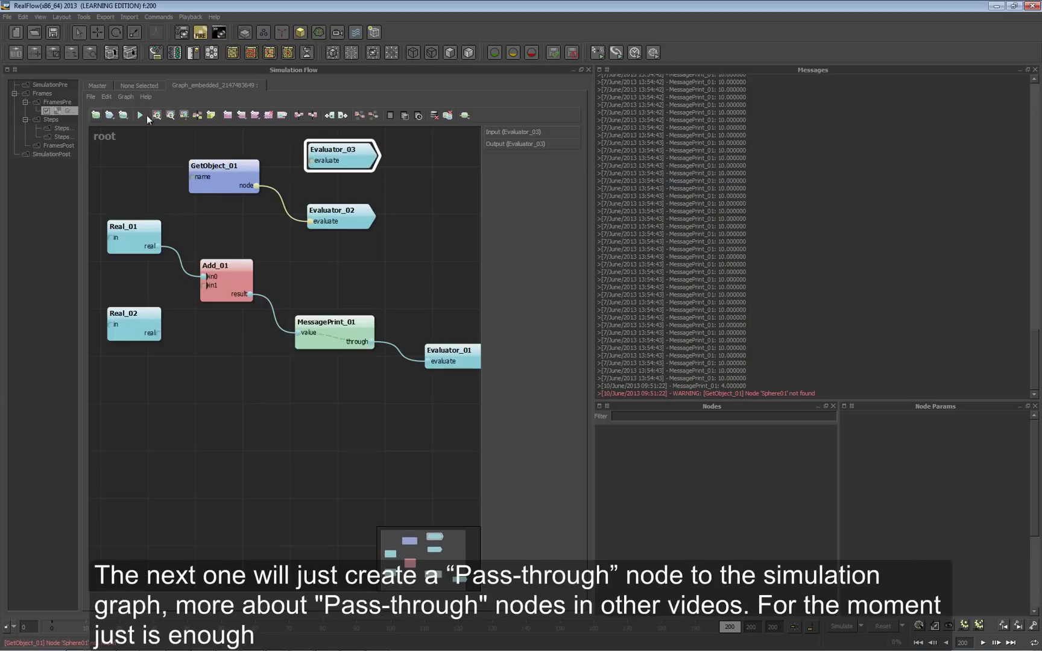
{"action": "left_click", "coordinate": [125, 115]}
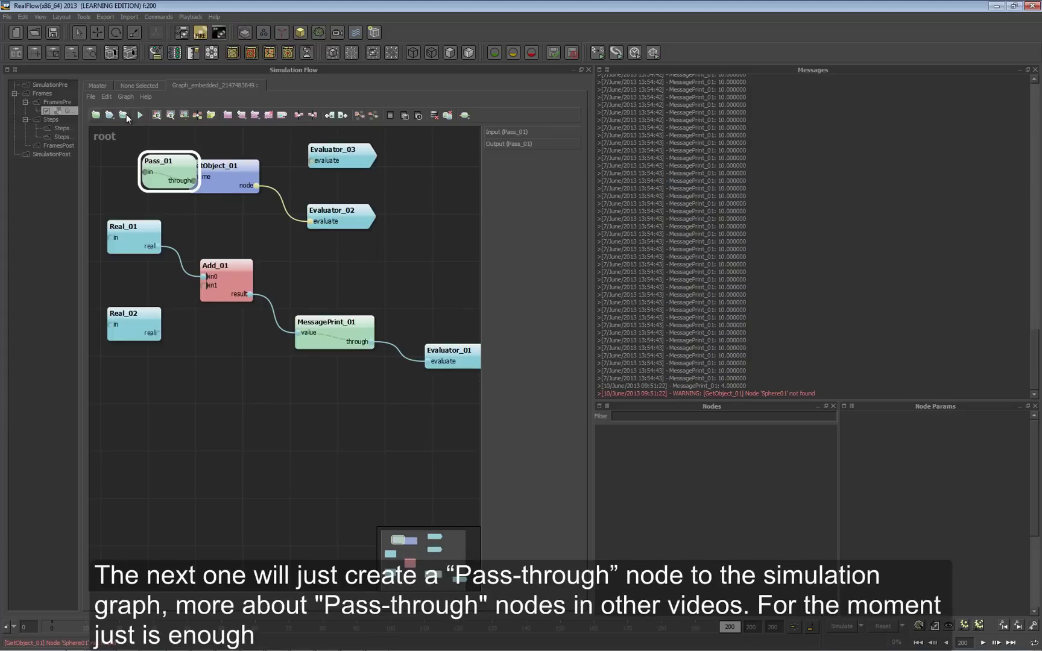
{"action": "left_click_drag", "start_coordinate": [179, 182], "coordinate": [342, 277]}
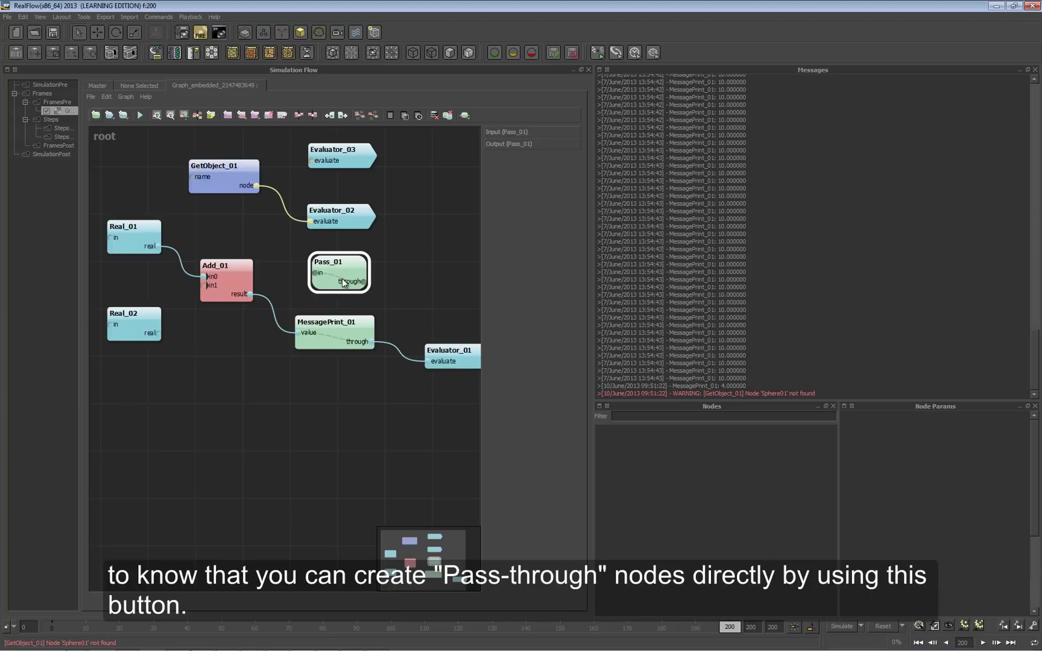
Delete the unconnected Pass_01 and Evaluator_03 nodes from the graph
{"action": "key", "text": "Delete"}
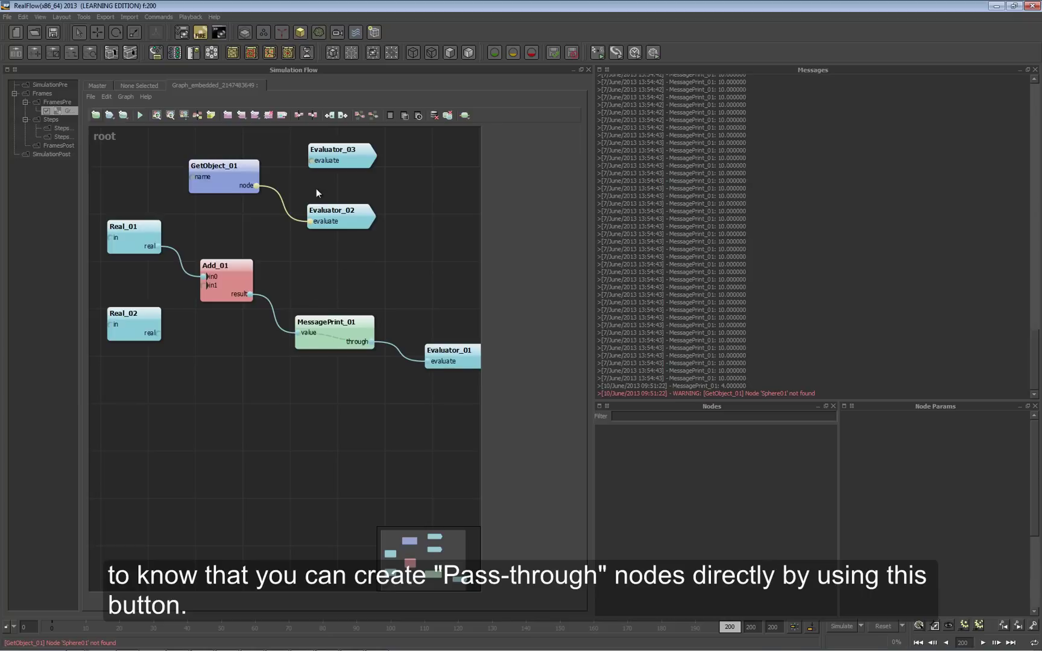
{"action": "left_click", "coordinate": [321, 162]}
{"action": "key", "text": "Delete"}
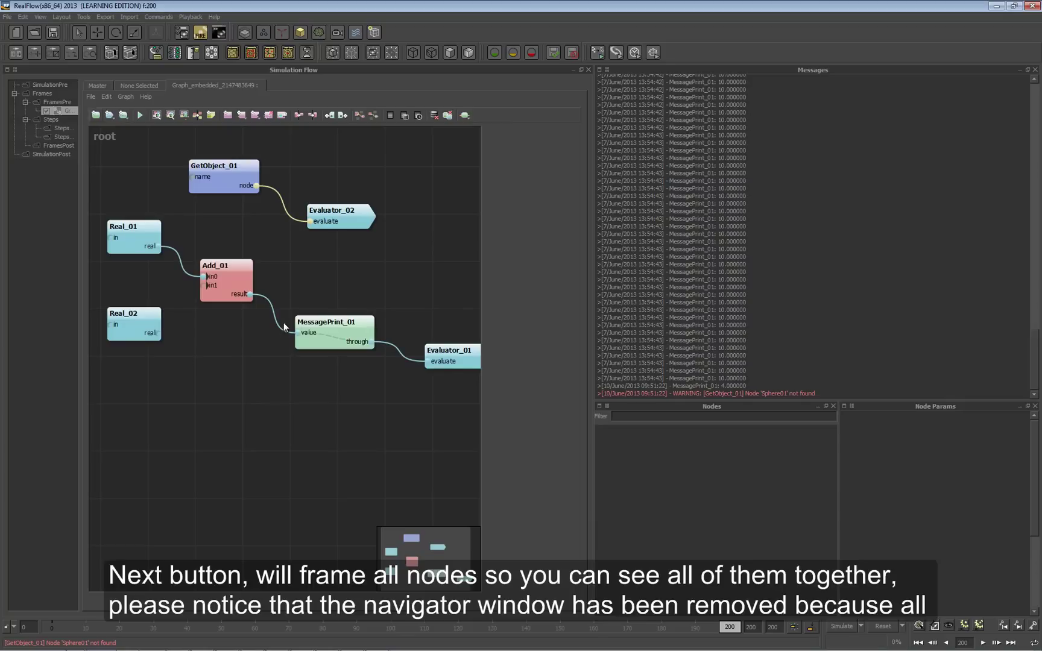
Zoom in on the graph and frame all nodes in the view, repeating it a second time
{"action": "scroll", "coordinate": [284, 323], "scroll_direction": "up", "scroll_amount": 5}
{"action": "scroll", "coordinate": [314, 283], "scroll_direction": "up", "scroll_amount": 2}
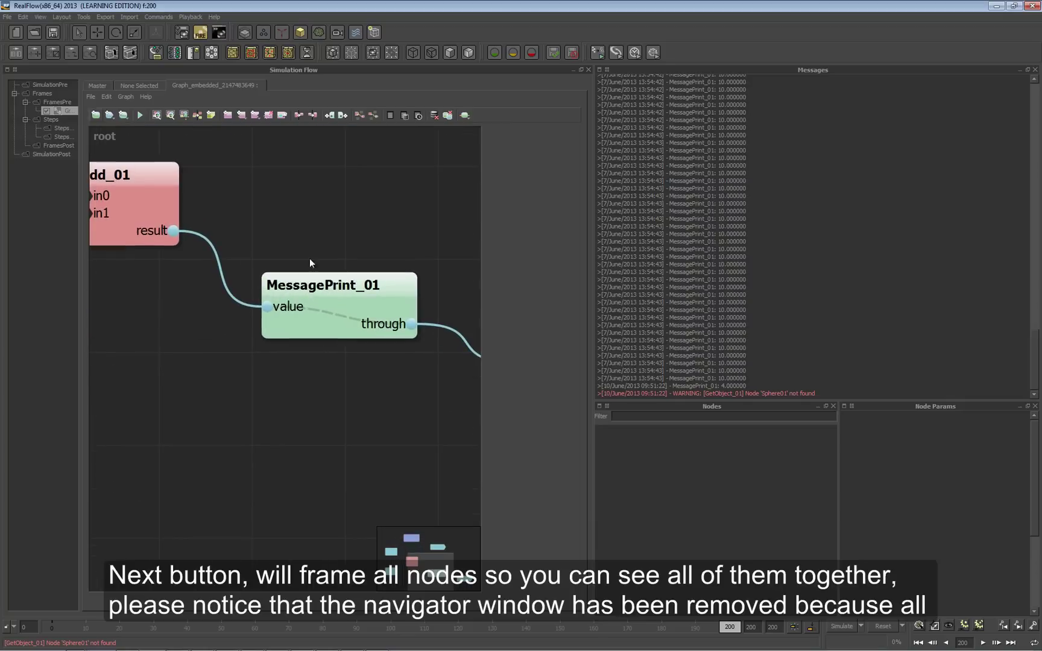
{"action": "left_click", "coordinate": [156, 116]}
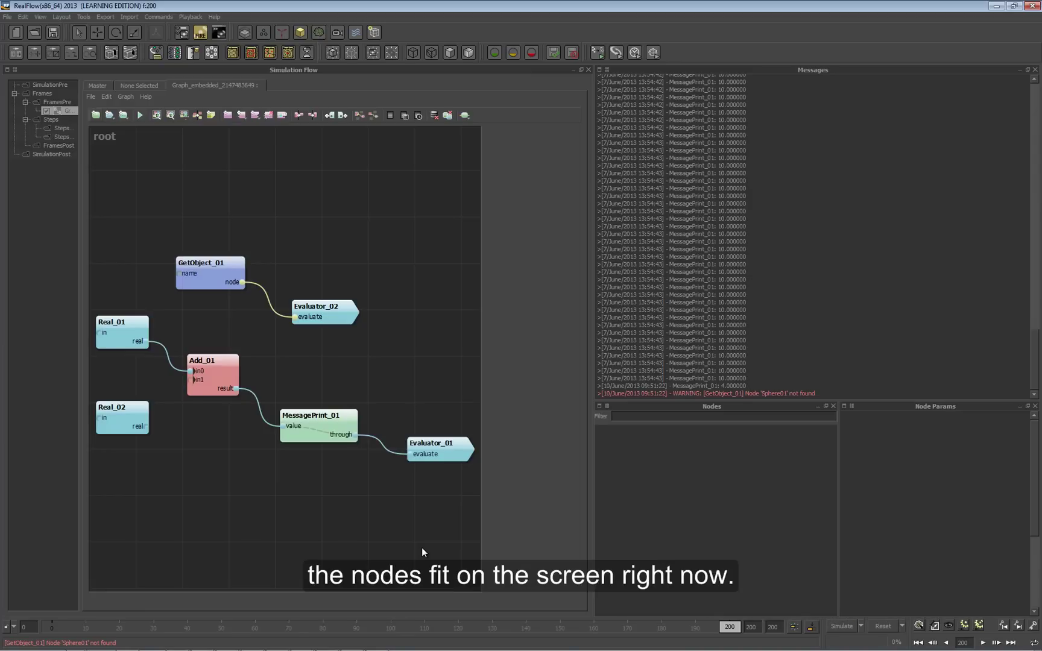
{"action": "scroll", "coordinate": [378, 499], "scroll_direction": "up", "scroll_amount": 3}
{"action": "key", "text": "a"}
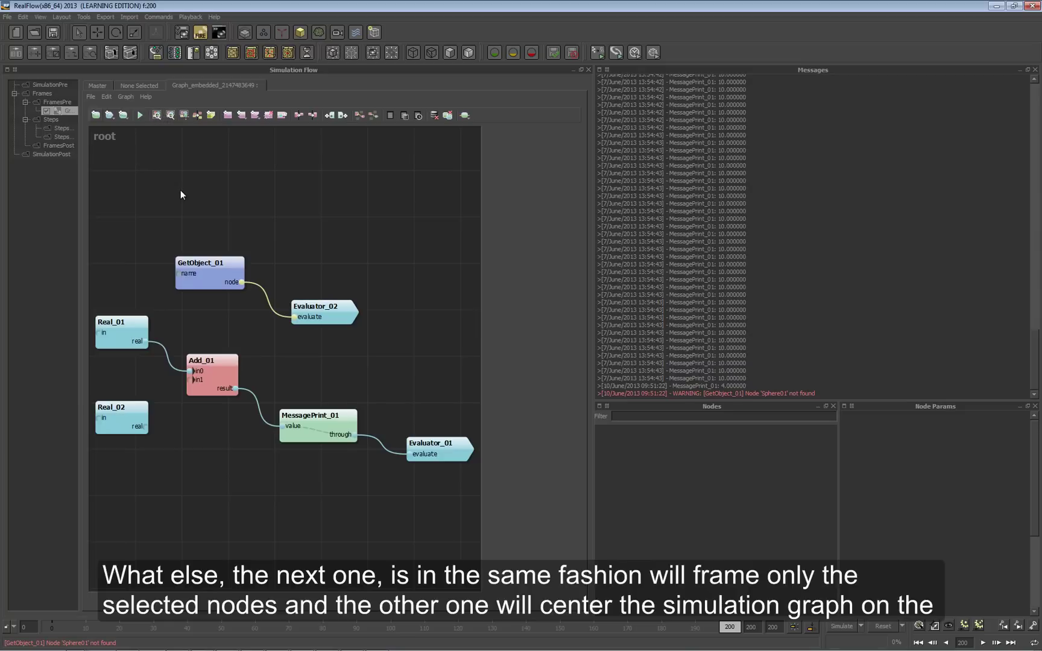
Select GetObject_01, Evaluator_02, Add_01 and MessagePrint_01, frame the selection, pan away and center the view on the selected nodes
{"action": "left_click_drag", "start_coordinate": [179, 190], "coordinate": [331, 499]}
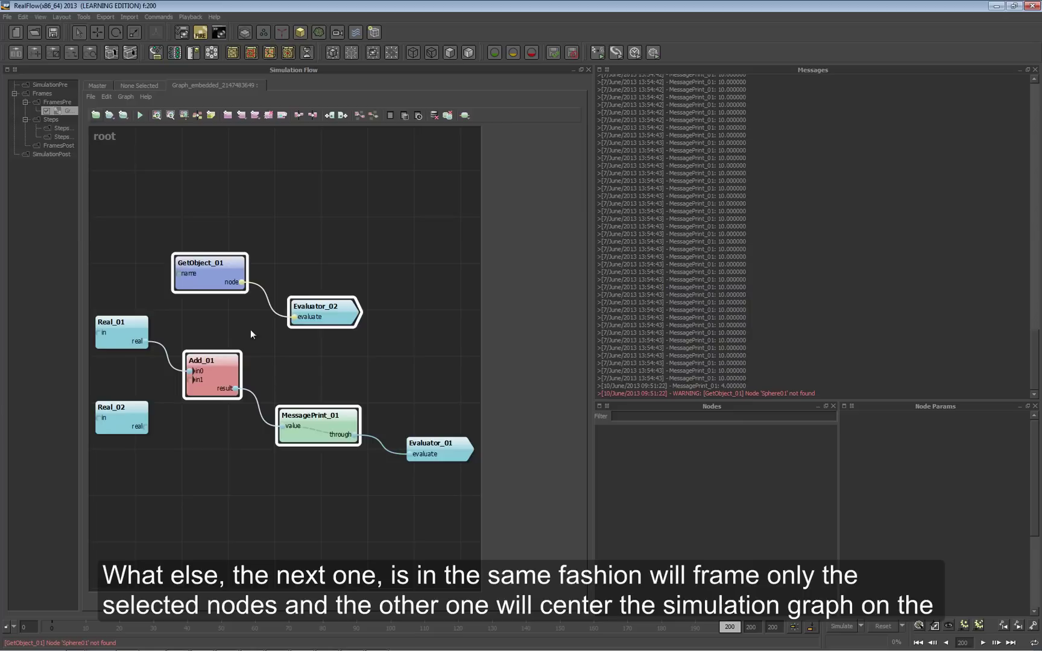
{"action": "left_click", "coordinate": [171, 115]}
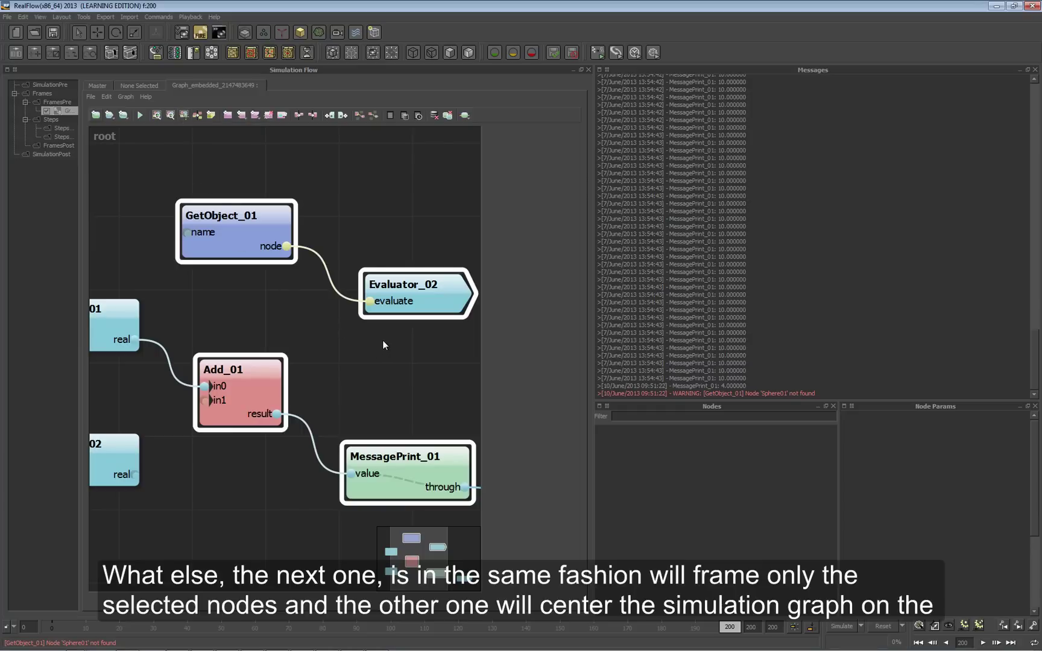
{"action": "middle_click_drag", "start_coordinate": [382, 340], "coordinate": [6, 304]}
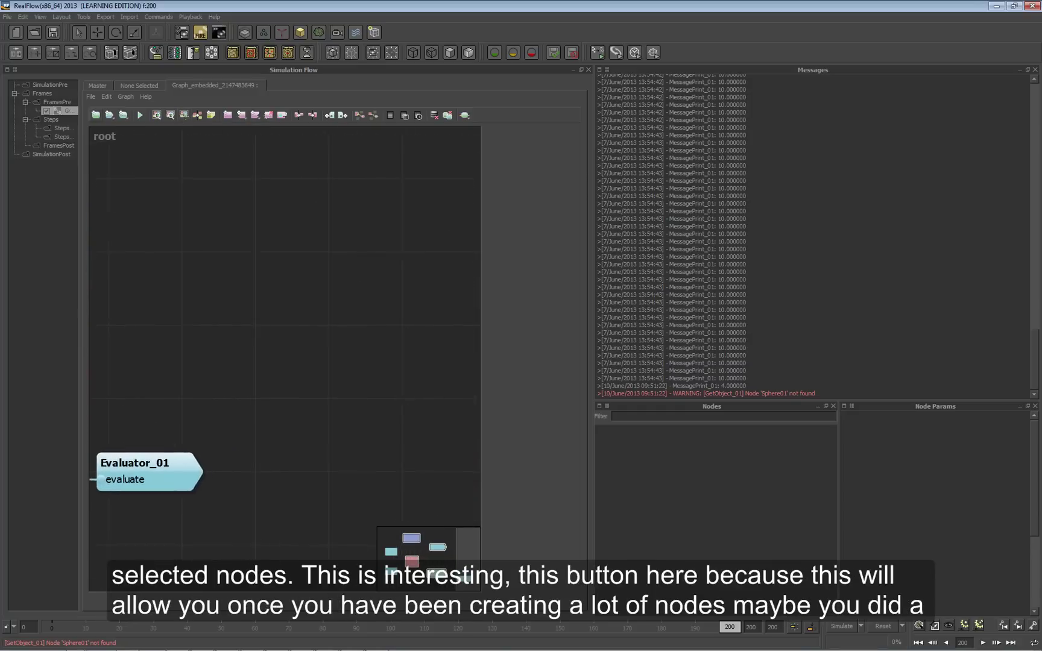
{"action": "left_click", "coordinate": [182, 114]}
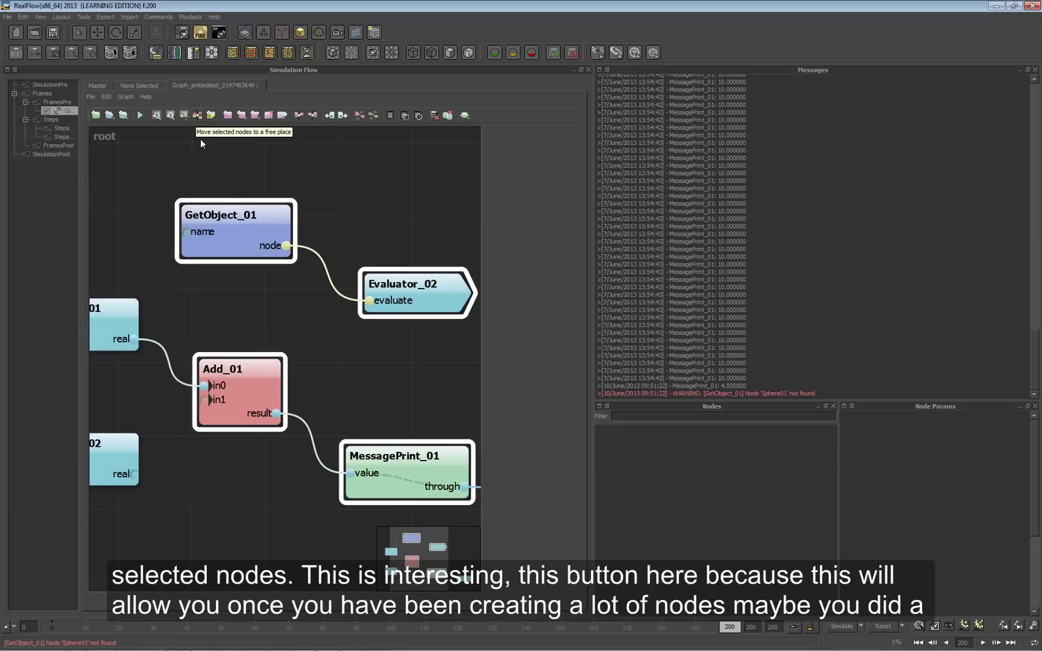
Pile the GetObject_01, MessagePrint_01 and Evaluator_02 nodes on top of the Add_01 node
{"action": "left_click", "coordinate": [298, 220]}
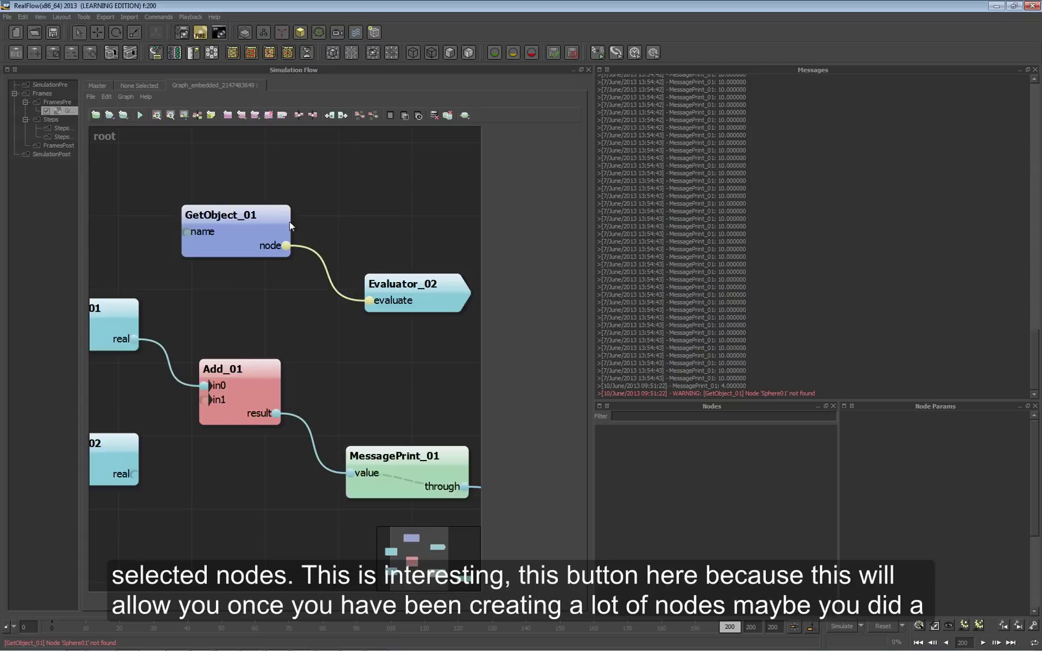
{"action": "left_click_drag", "start_coordinate": [247, 230], "coordinate": [236, 383]}
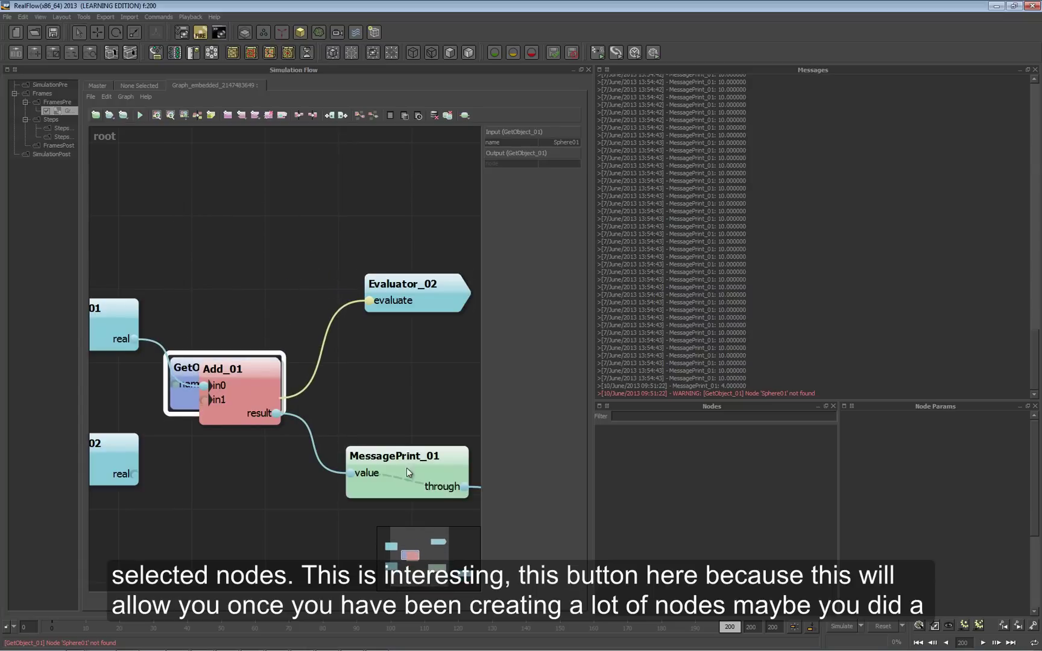
{"action": "left_click_drag", "start_coordinate": [406, 472], "coordinate": [249, 387]}
{"action": "left_click_drag", "start_coordinate": [399, 288], "coordinate": [243, 377]}
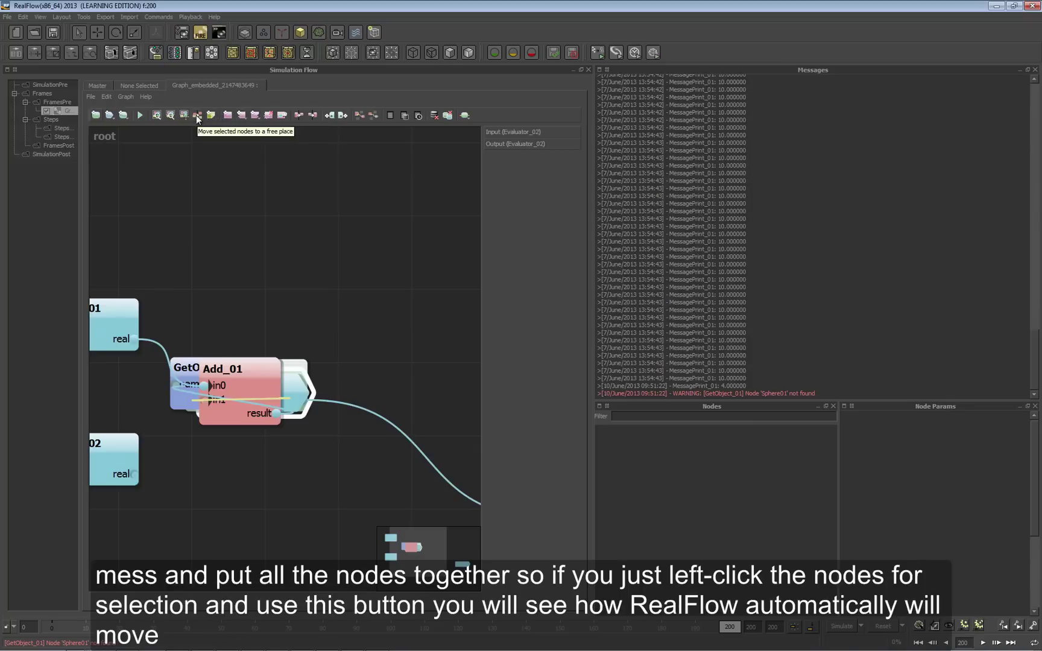
Select the four overlapping nodes, spread them automatically to a free place and shift the group slightly
{"action": "left_click_drag", "start_coordinate": [220, 222], "coordinate": [265, 478]}
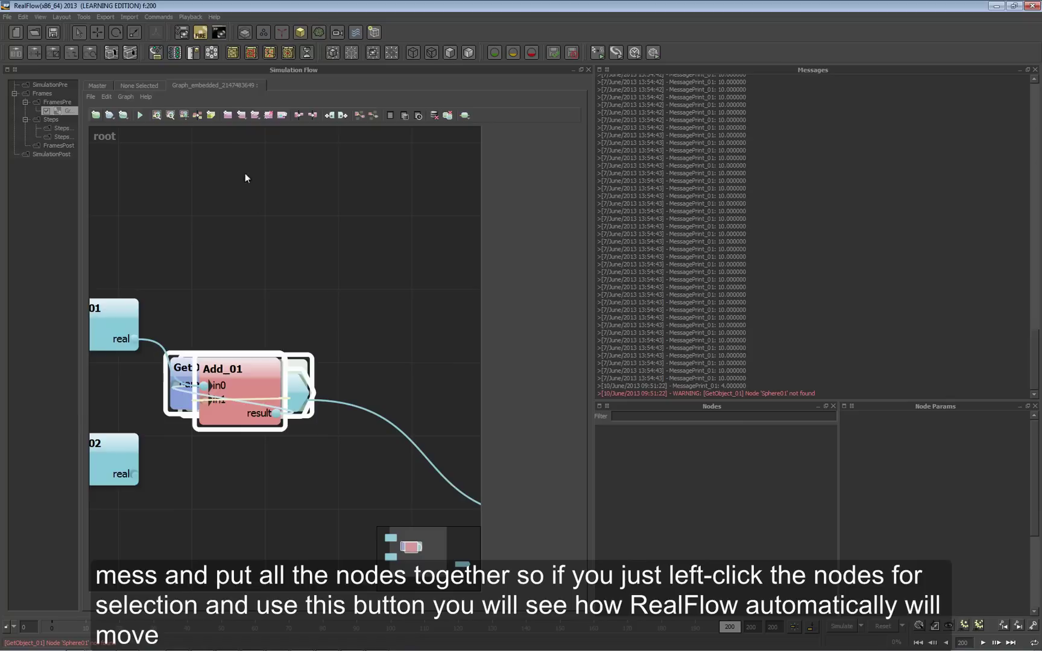
{"action": "left_click", "coordinate": [193, 114]}
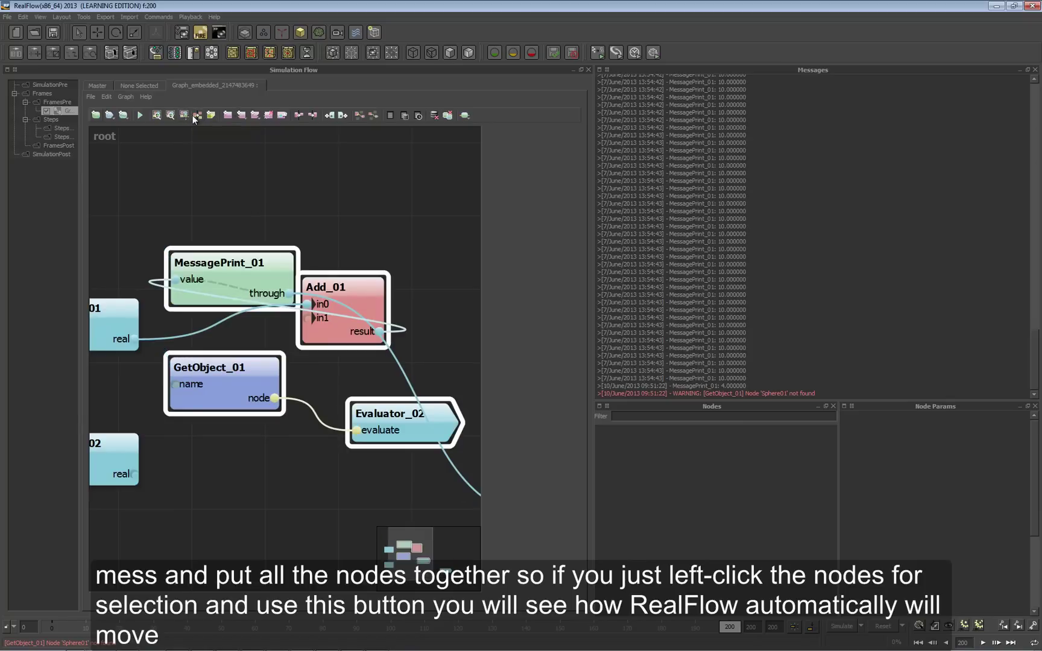
{"action": "mouse_move", "coordinate": [215, 266]}
{"action": "left_mouse_down"}
{"action": "mouse_move", "coordinate": [229, 243]}
{"action": "mouse_move", "coordinate": [220, 258]}
{"action": "left_mouse_up"}
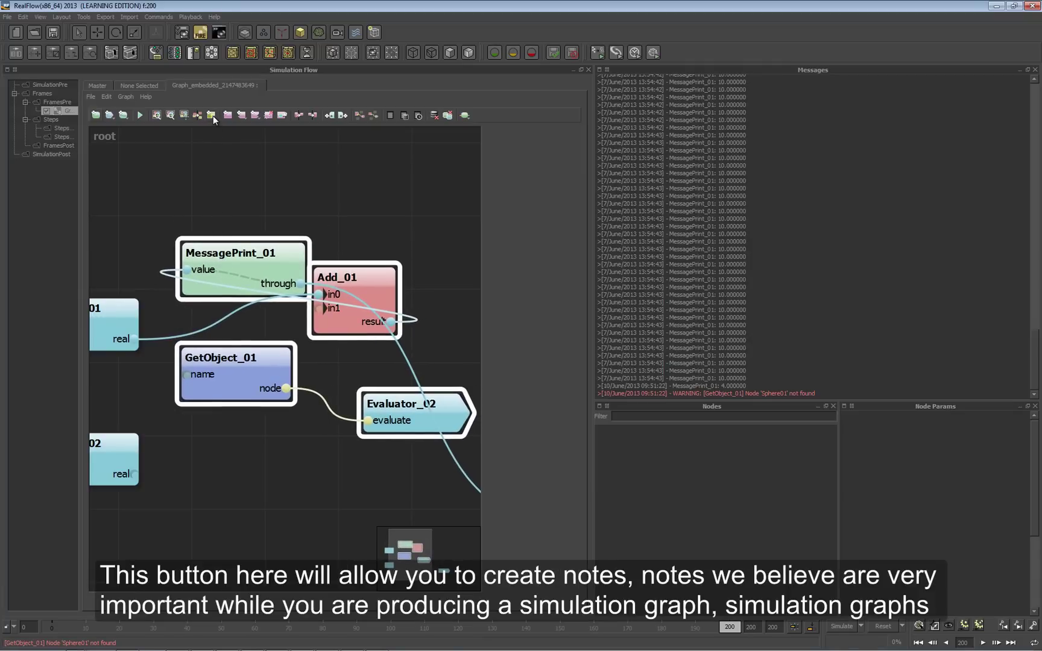
Create a note area enclosing the MessagePrint_01, Add_01, GetObject_01 and Evaluator_02 nodes and adjust its position slightly
{"action": "scroll", "coordinate": [230, 179], "scroll_direction": "down", "scroll_amount": 1}
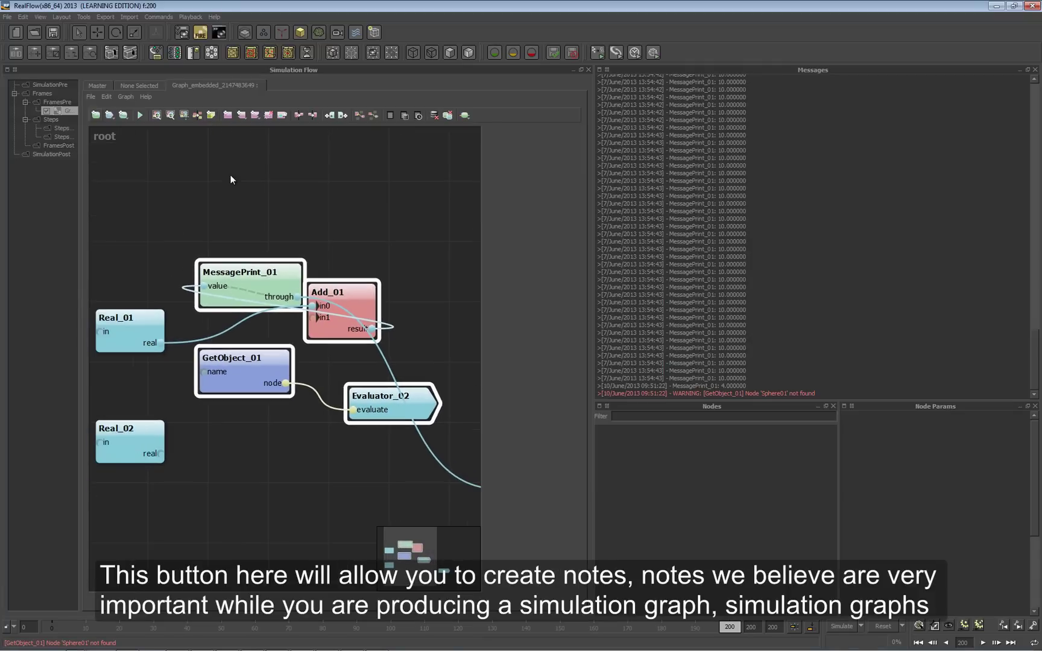
{"action": "left_click", "coordinate": [210, 115]}
{"action": "left_click_drag", "start_coordinate": [221, 199], "coordinate": [453, 447]}
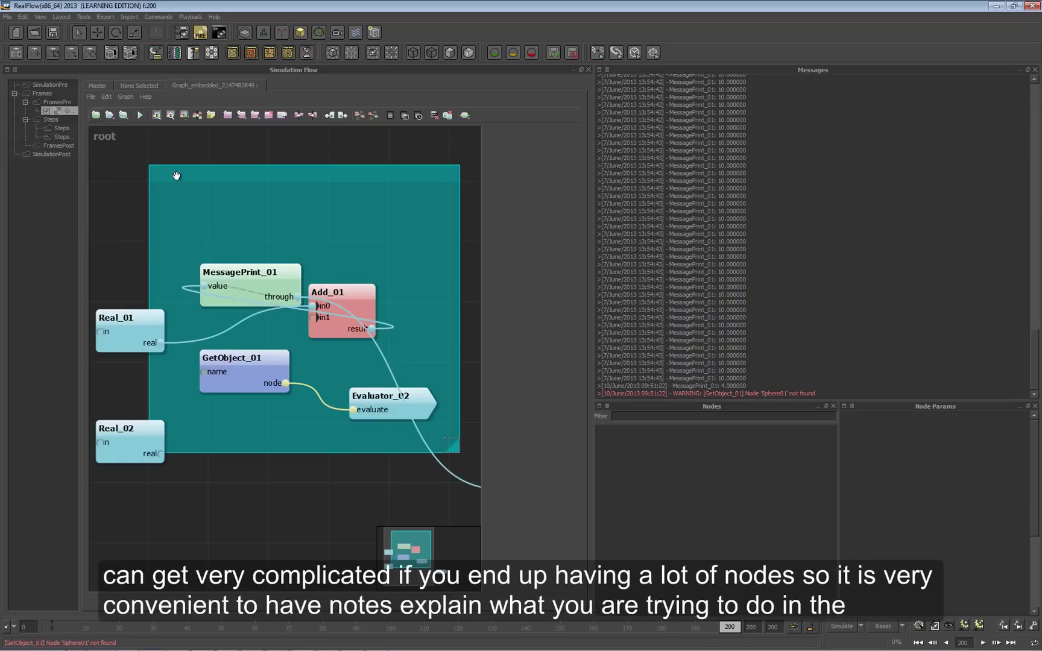
{"action": "mouse_move", "coordinate": [176, 176]}
{"action": "left_mouse_down"}
{"action": "mouse_move", "coordinate": [182, 167]}
{"action": "mouse_move", "coordinate": [175, 174]}
{"action": "mouse_move", "coordinate": [183, 180]}
{"action": "left_mouse_up"}
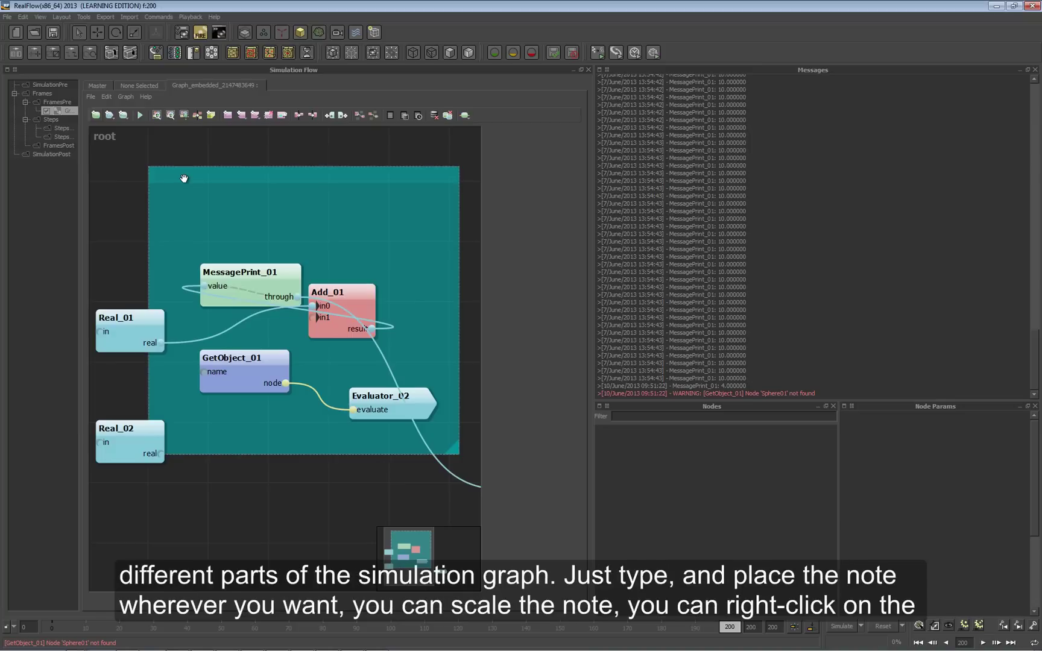
Enter "This is a note" followed by a line break as the note text, shift the note toward the Real nodes and widen it
{"action": "double_click", "coordinate": [184, 178]}
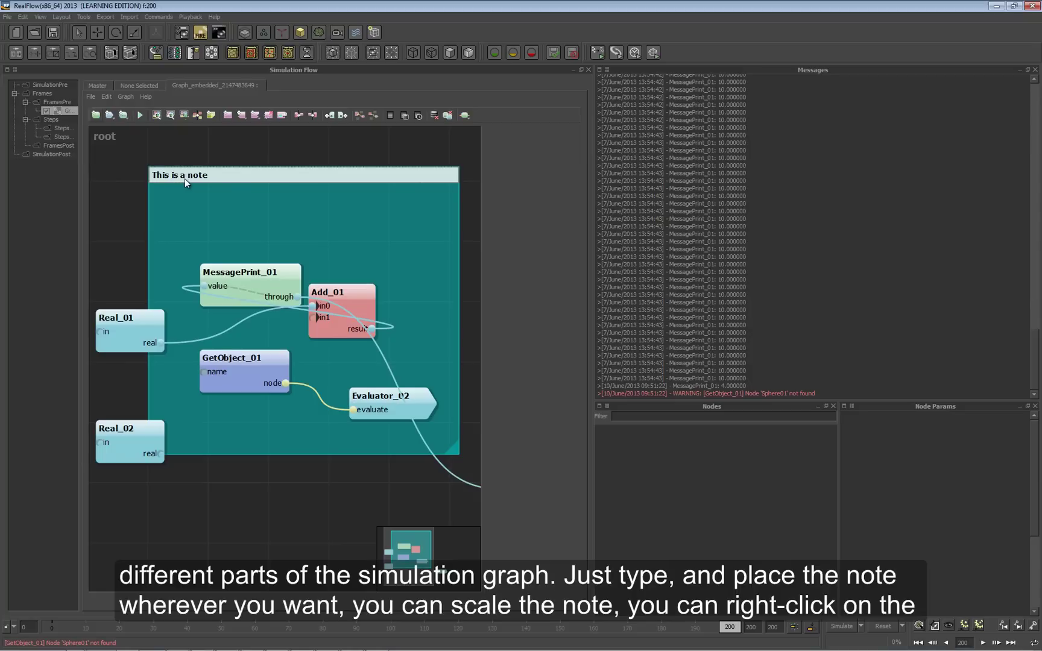
{"action": "key", "text": "Return"}
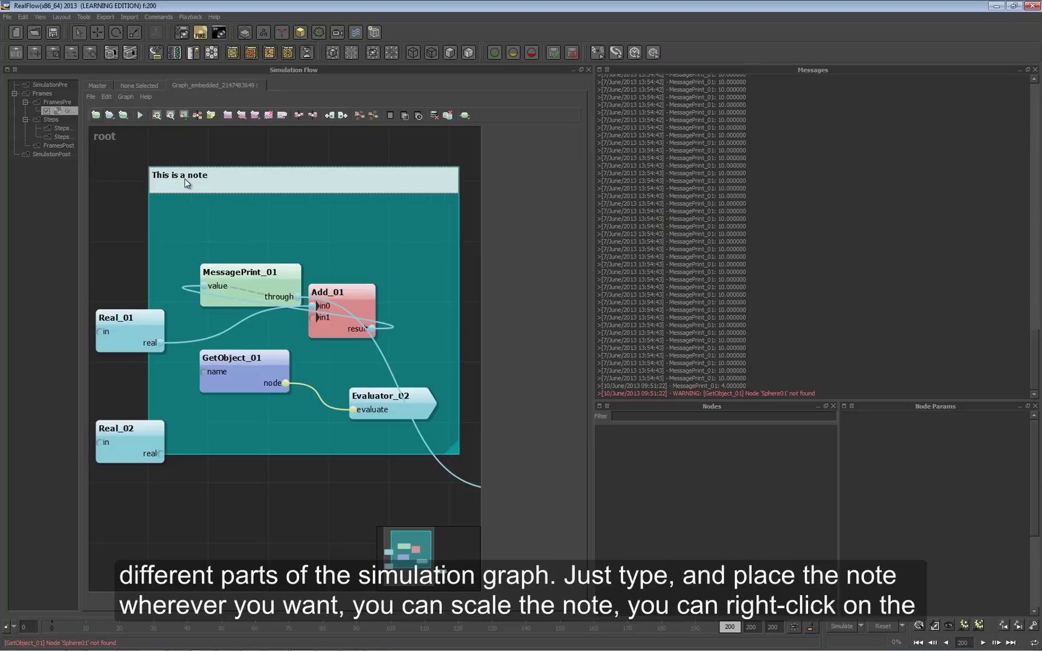
{"action": "left_click", "coordinate": [227, 213]}
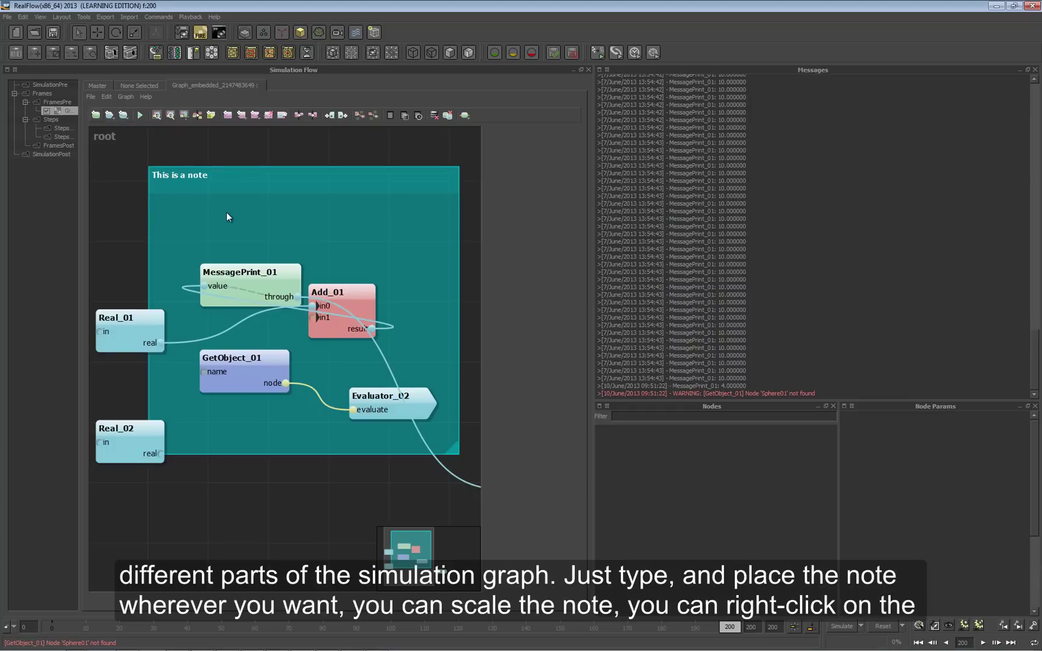
{"action": "left_click_drag", "start_coordinate": [268, 178], "coordinate": [233, 168]}
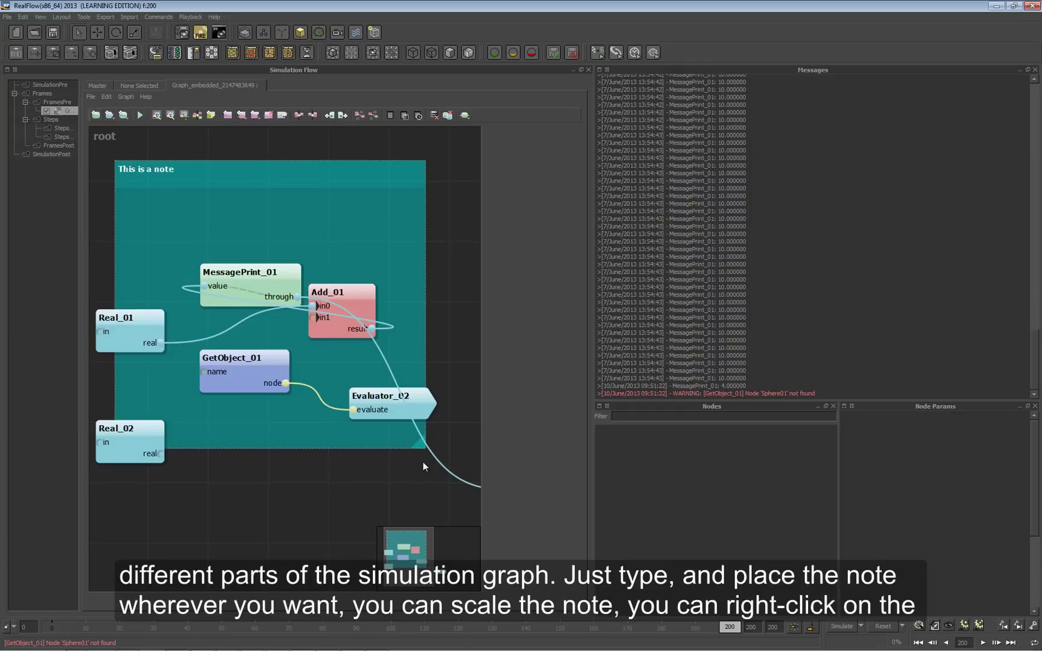
{"action": "left_click_drag", "start_coordinate": [420, 446], "coordinate": [447, 437]}
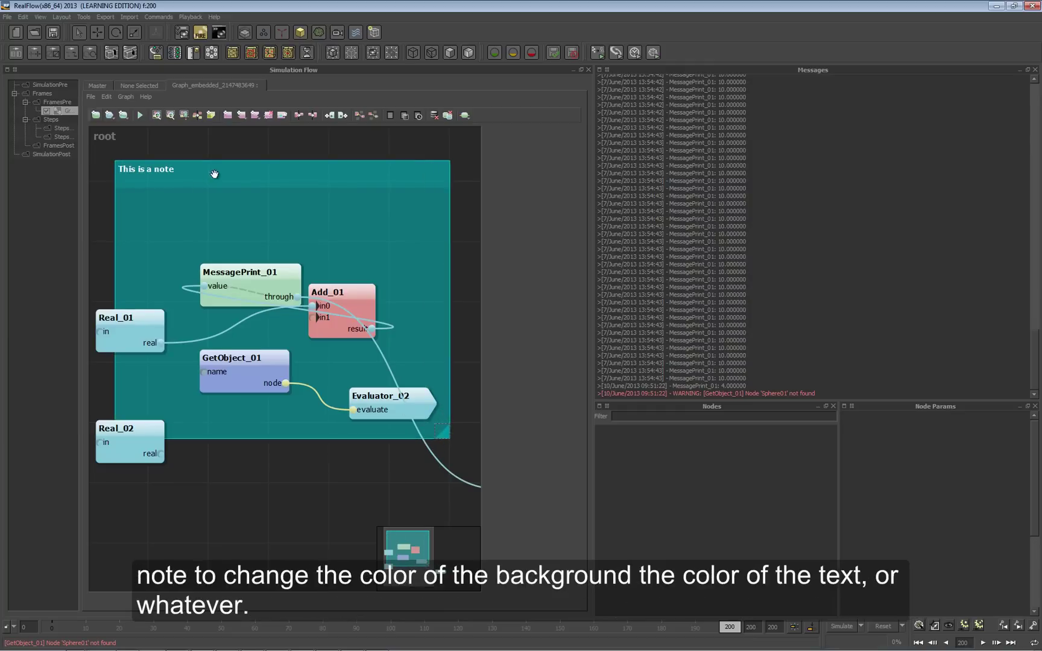
Change the note's background color to a light periwinkle blue
{"action": "right_click", "coordinate": [245, 174]}
{"action": "left_click", "coordinate": [289, 193]}
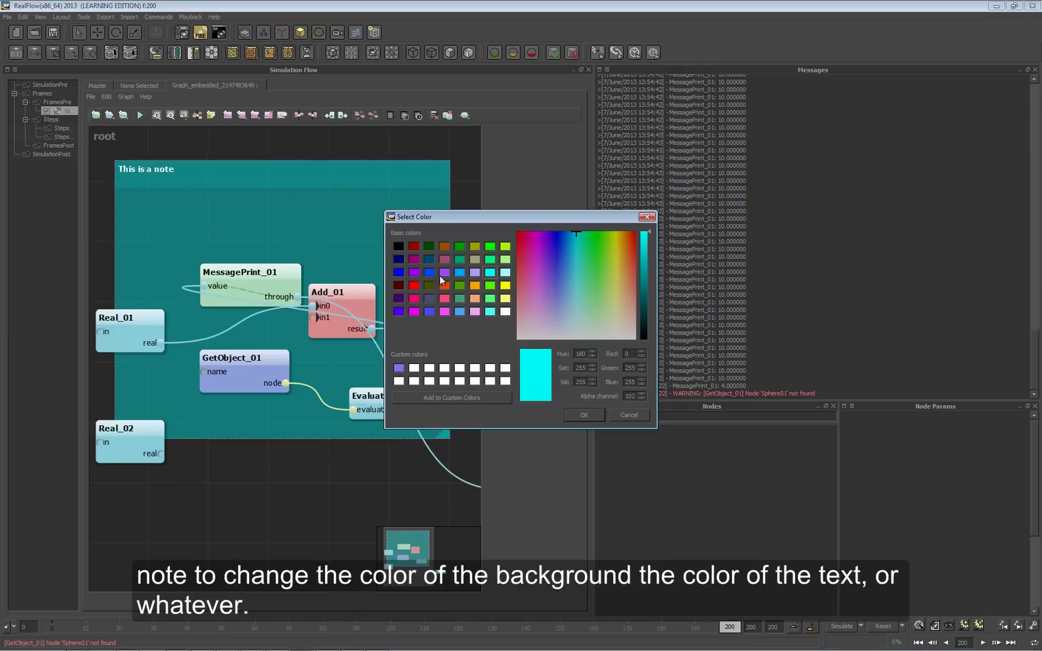
{"action": "left_click", "coordinate": [564, 315]}
{"action": "left_click", "coordinate": [576, 418]}
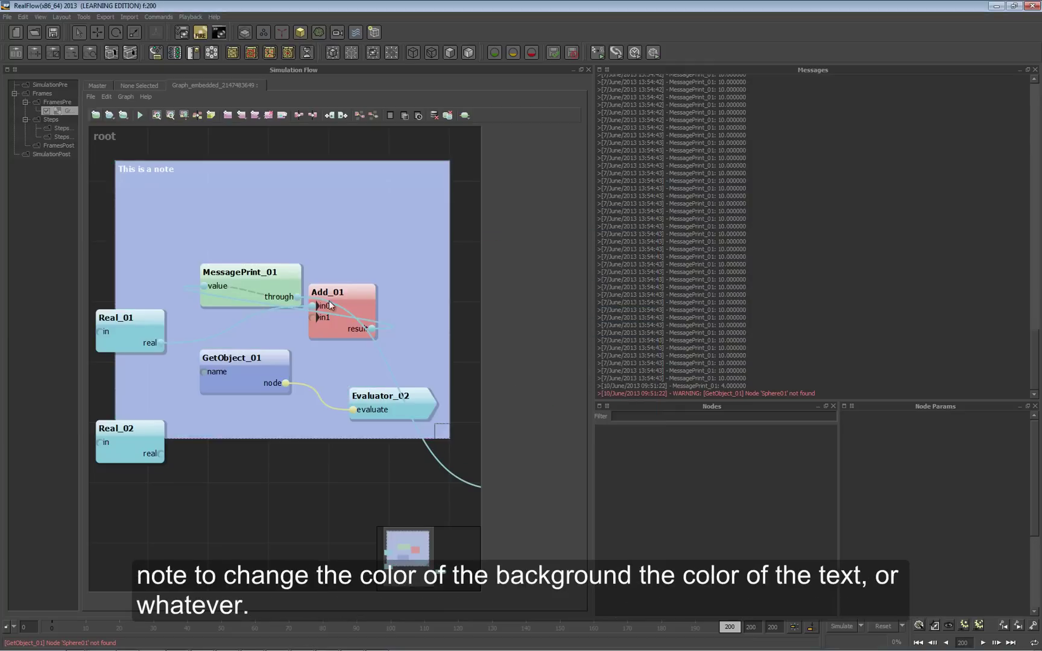
Delete the "This is a note" area while keeping the nodes inside it
{"action": "right_click", "coordinate": [163, 174]}
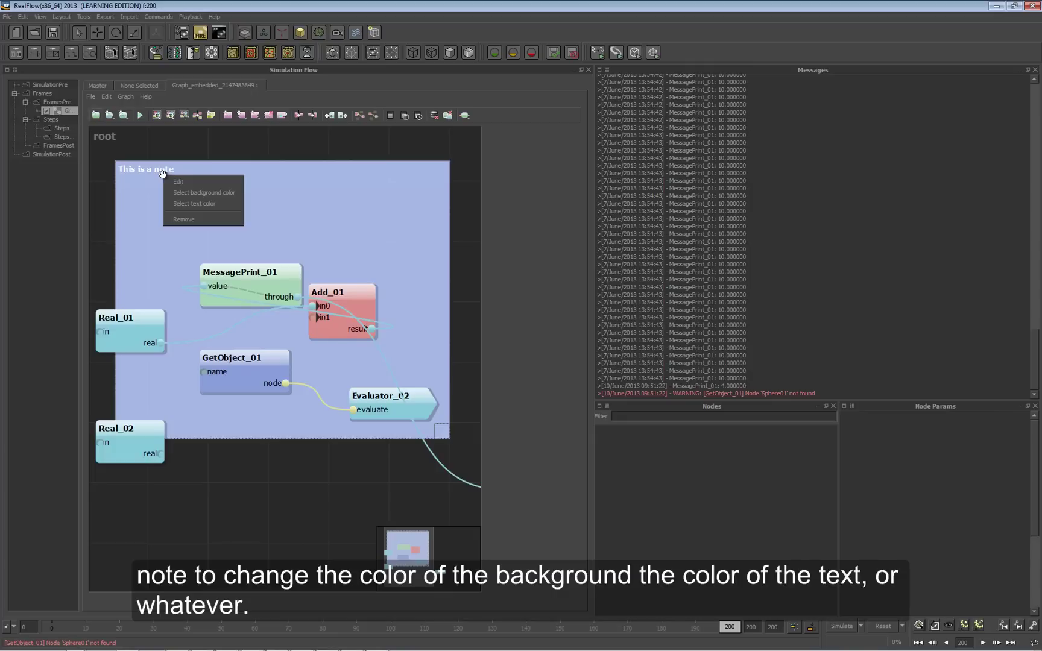
{"action": "left_click", "coordinate": [284, 223]}
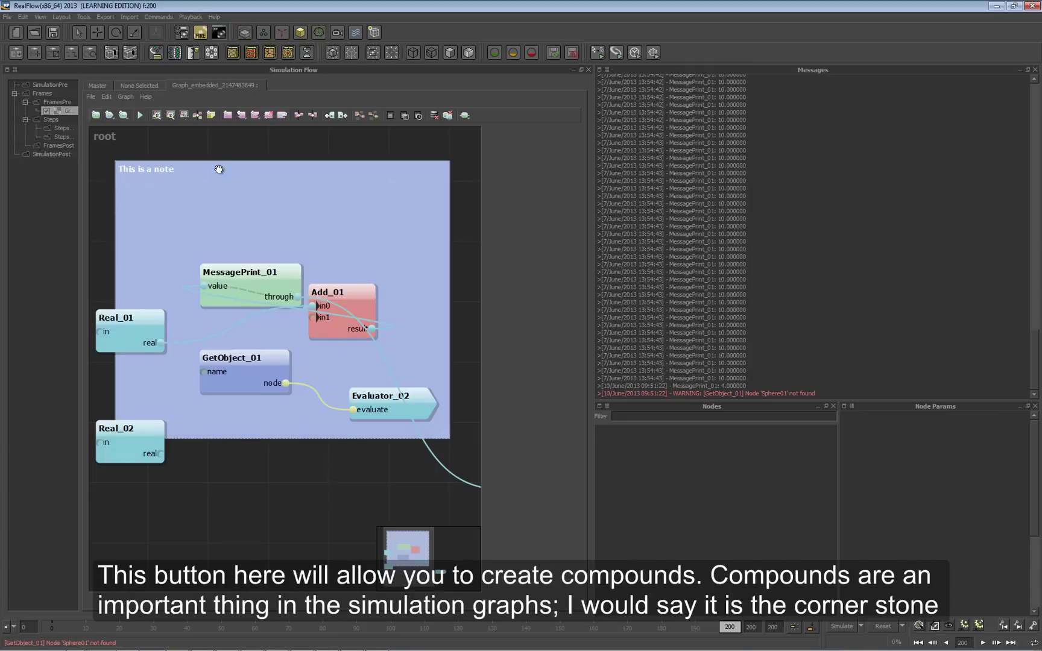
{"action": "key", "text": "Delete"}
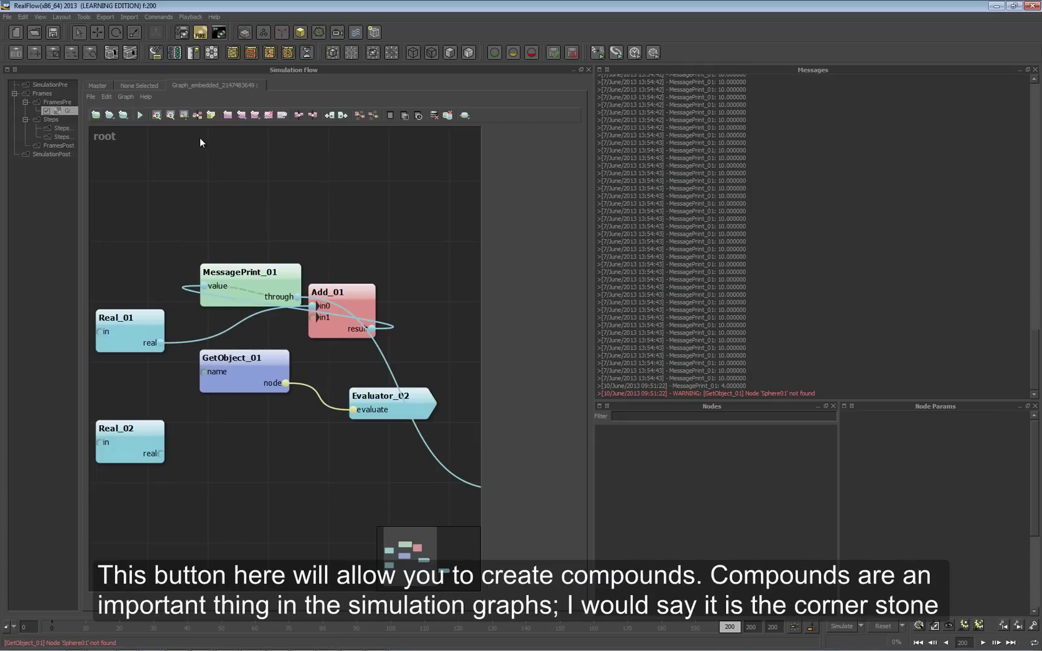
Collapse the MessagePrint_01 and GetObject_01 nodes to their names, expand them again and clear the selection
{"action": "scroll", "coordinate": [201, 142], "scroll_direction": "up", "scroll_amount": 1}
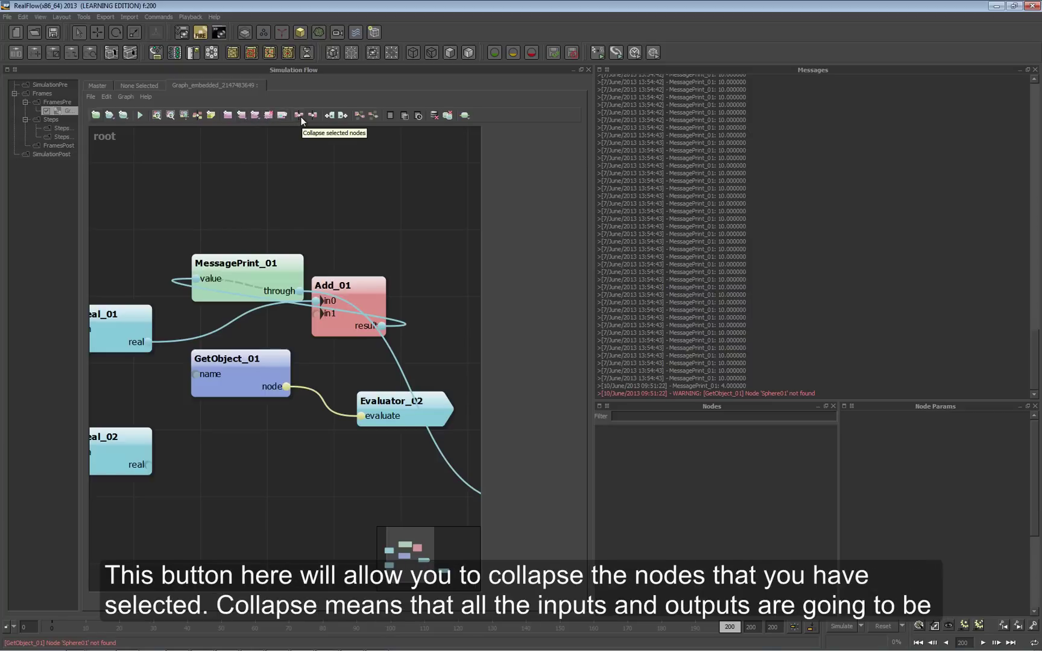
{"action": "left_click", "coordinate": [229, 281]}
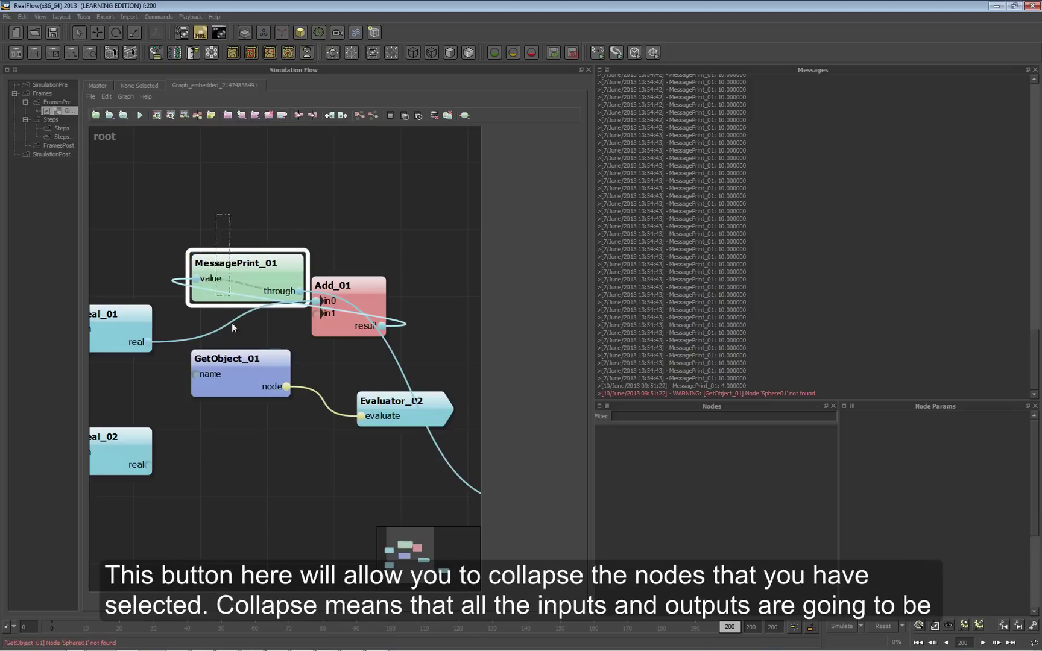
{"action": "left_click", "coordinate": [232, 359], "text": "ctrl"}
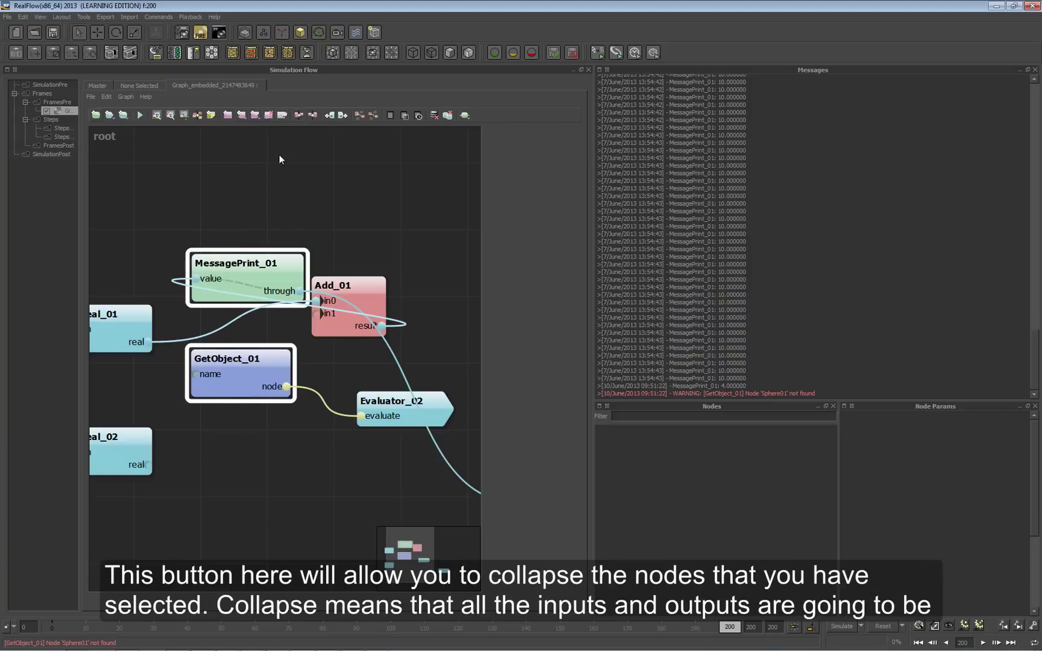
{"action": "left_click", "coordinate": [297, 116]}
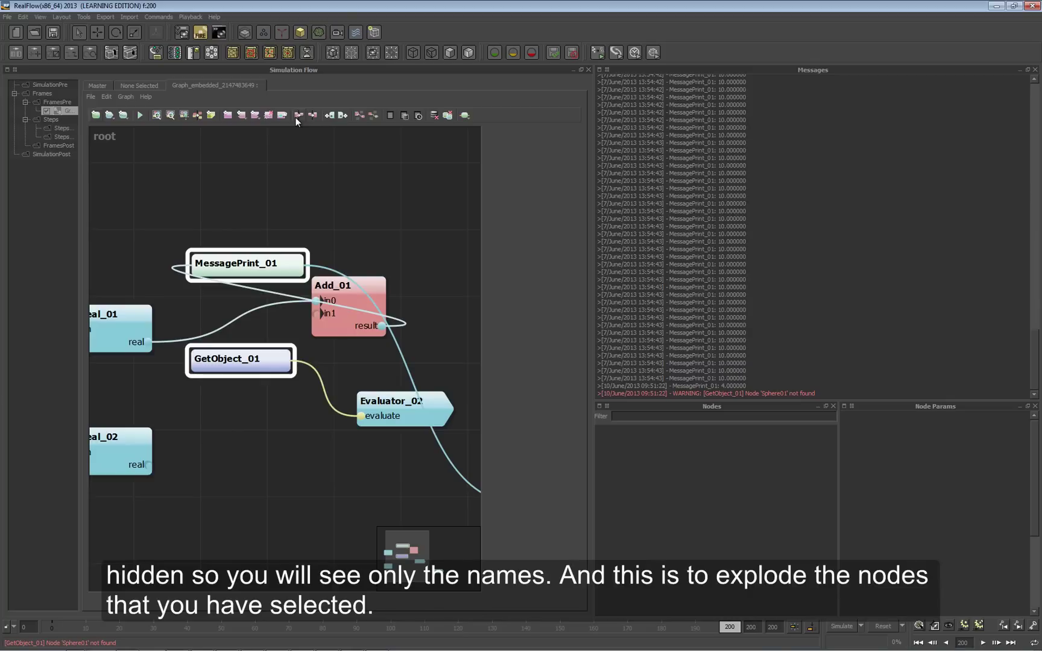
{"action": "left_click", "coordinate": [311, 115]}
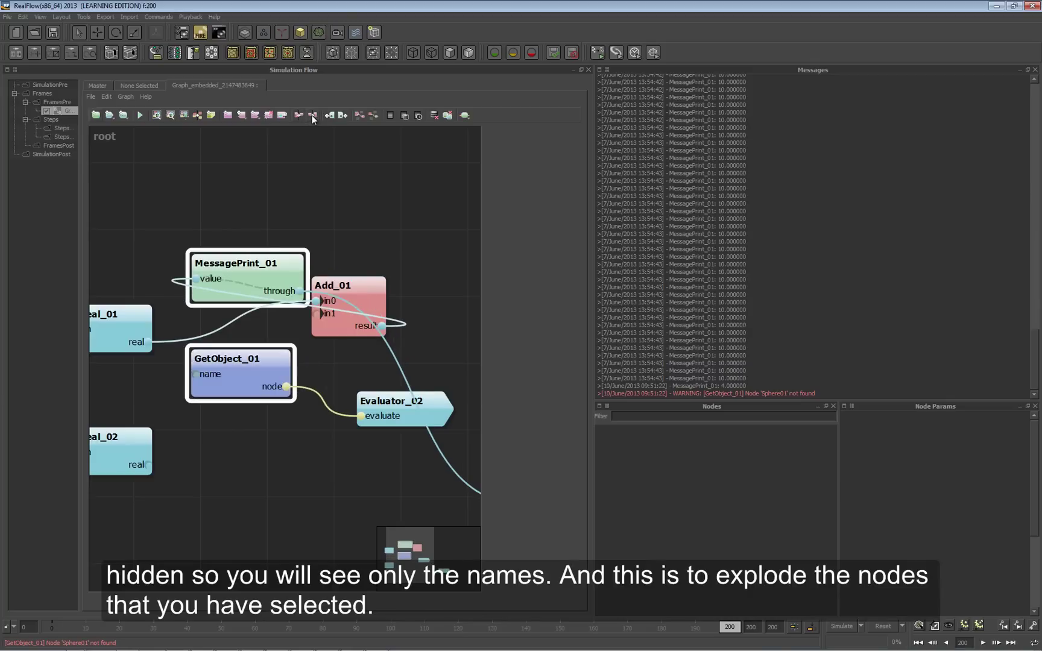
{"action": "left_click", "coordinate": [238, 247]}
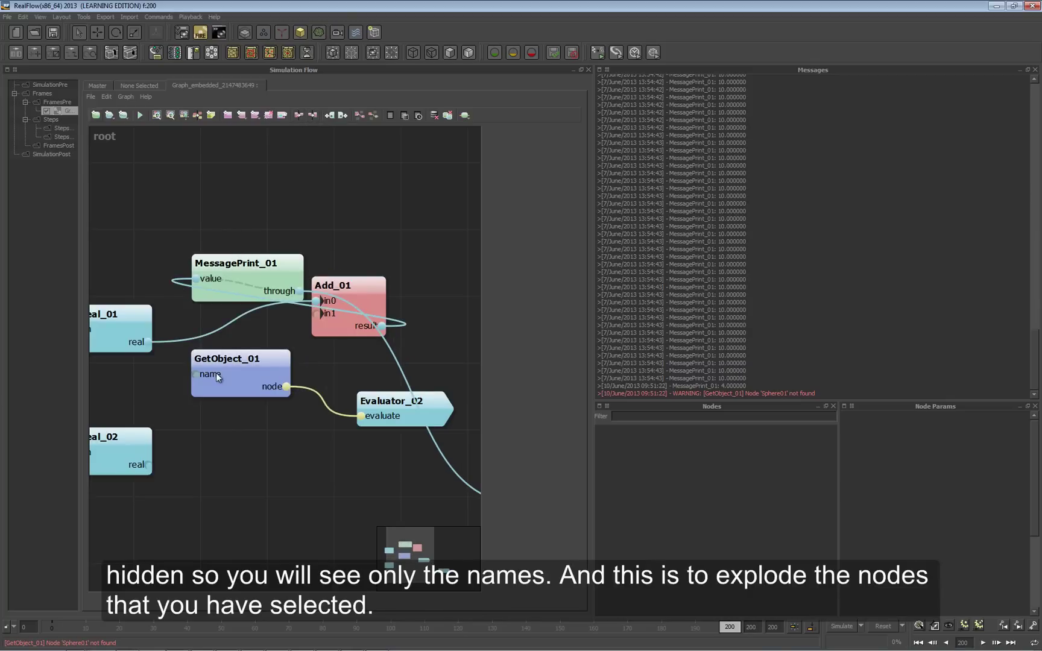
Rearrange the nodes so Add_01 sits above Real_01, MessagePrint_01 stands to its right and GetObject_01 moves slightly lower
{"action": "left_click_drag", "start_coordinate": [218, 378], "coordinate": [211, 394]}
{"action": "left_click_drag", "start_coordinate": [234, 261], "coordinate": [332, 182]}
{"action": "left_click", "coordinate": [324, 331]}
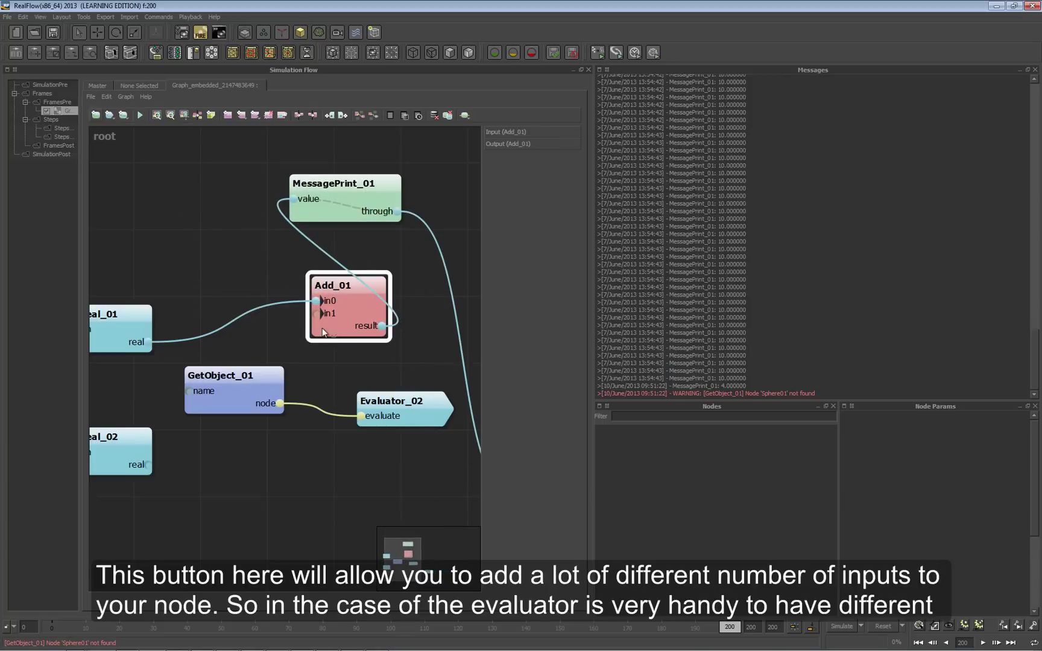
{"action": "left_click_drag", "start_coordinate": [323, 331], "coordinate": [171, 232]}
{"action": "left_click_drag", "start_coordinate": [333, 184], "coordinate": [329, 228]}
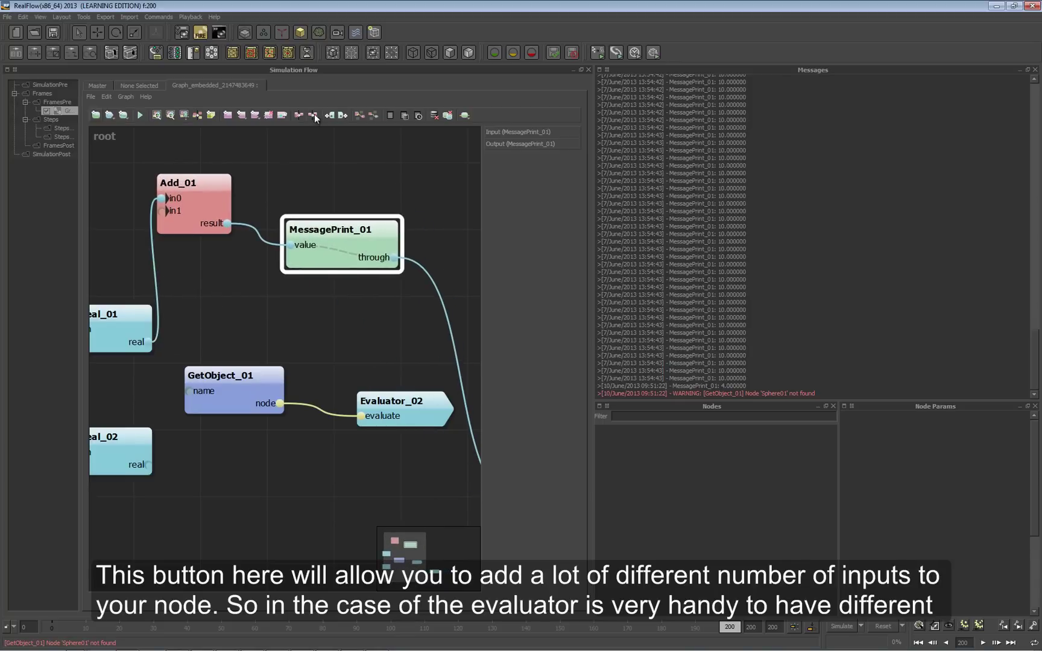
Add six inputs to Evaluator_02 beneath MessagePrint_01 and connect Add_01's result to input and input02
{"action": "left_click", "coordinate": [207, 193]}
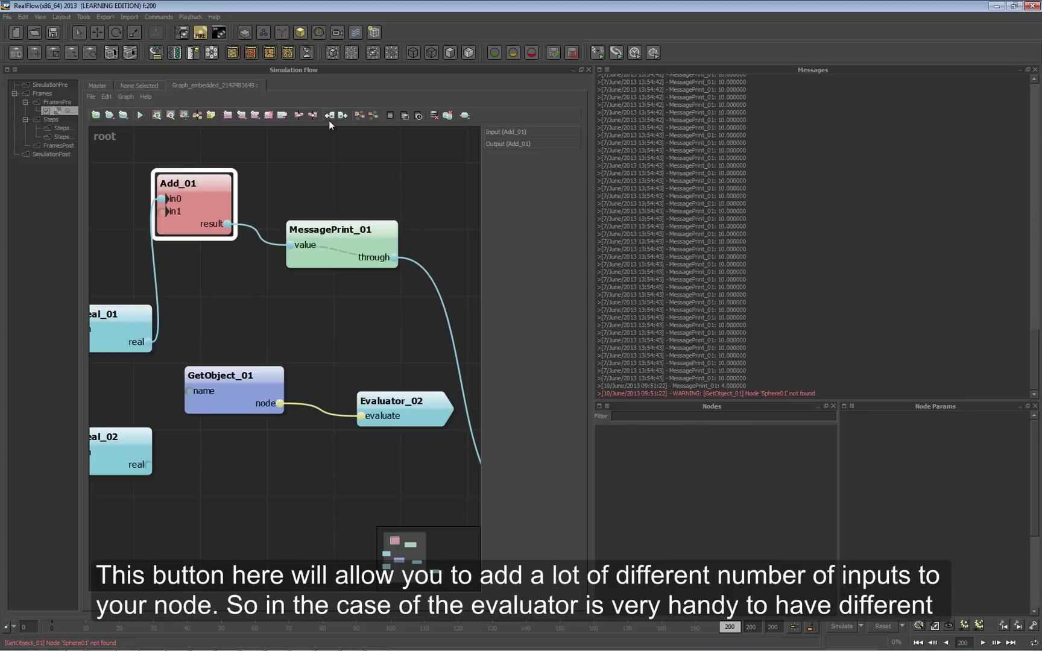
{"action": "left_click_drag", "start_coordinate": [383, 403], "coordinate": [338, 287]}
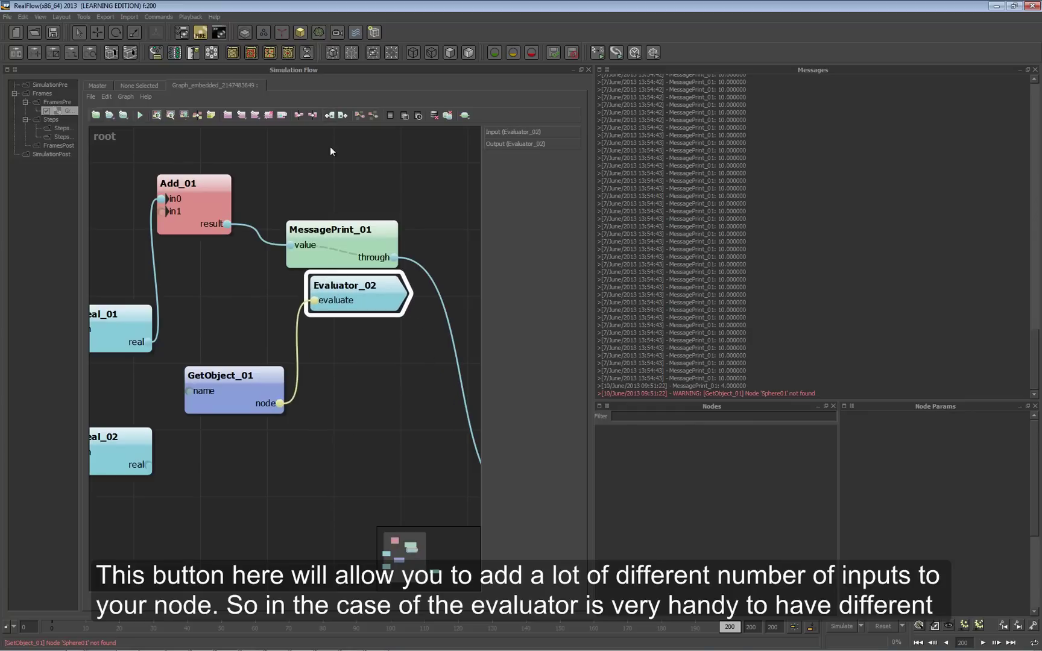
{"action": "left_click", "coordinate": [329, 114]}
{"action": "left_click", "coordinate": [329, 114]}
{"action": "left_click", "coordinate": [329, 114]}
{"action": "left_click", "coordinate": [329, 114]}
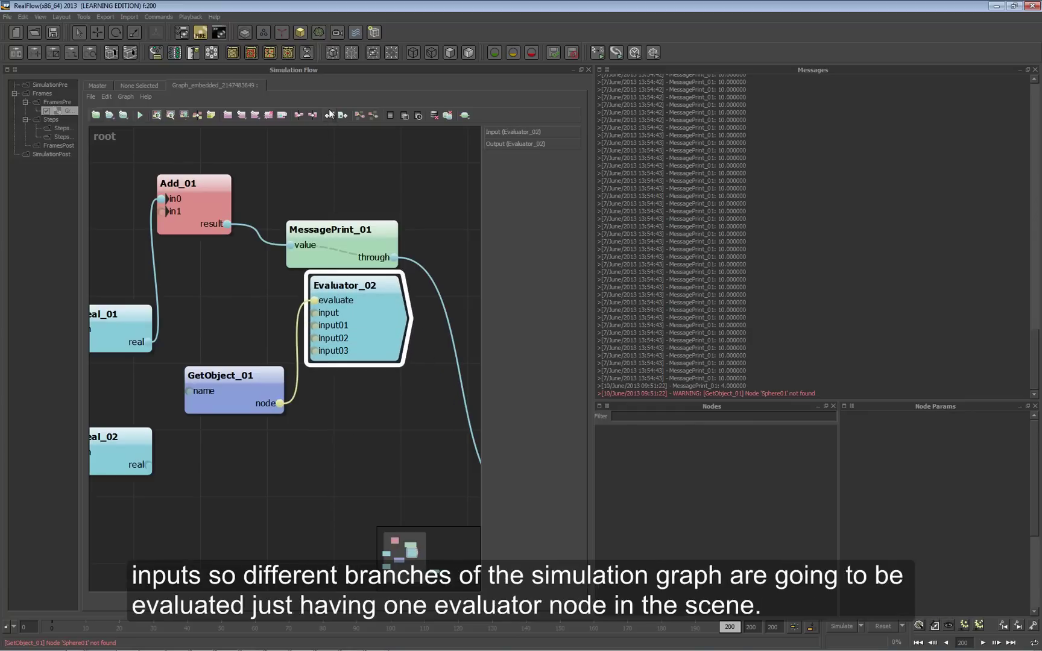
{"action": "left_click", "coordinate": [329, 114]}
{"action": "left_click", "coordinate": [330, 115]}
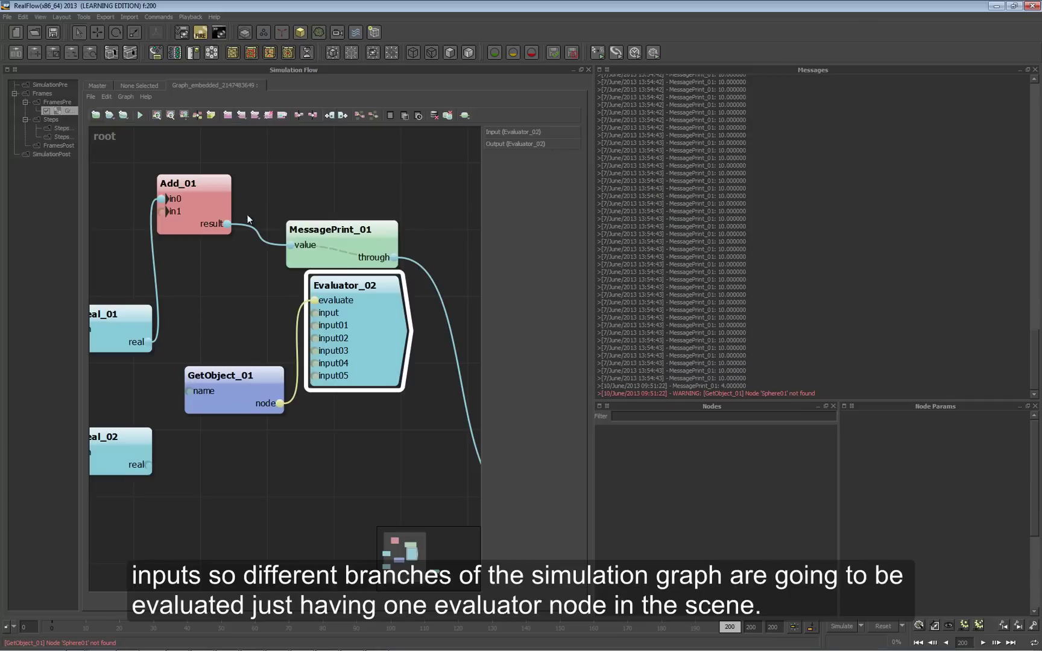
{"action": "left_click_drag", "start_coordinate": [227, 224], "coordinate": [315, 338]}
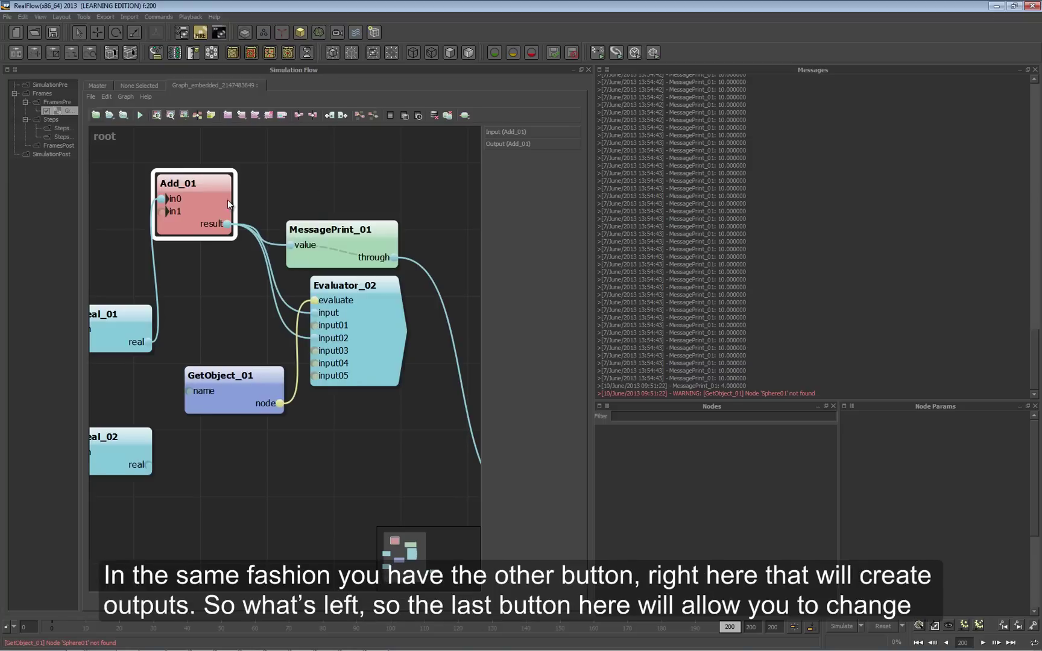
Add six outputs to the Evaluator_02 node
{"action": "left_click", "coordinate": [320, 319]}
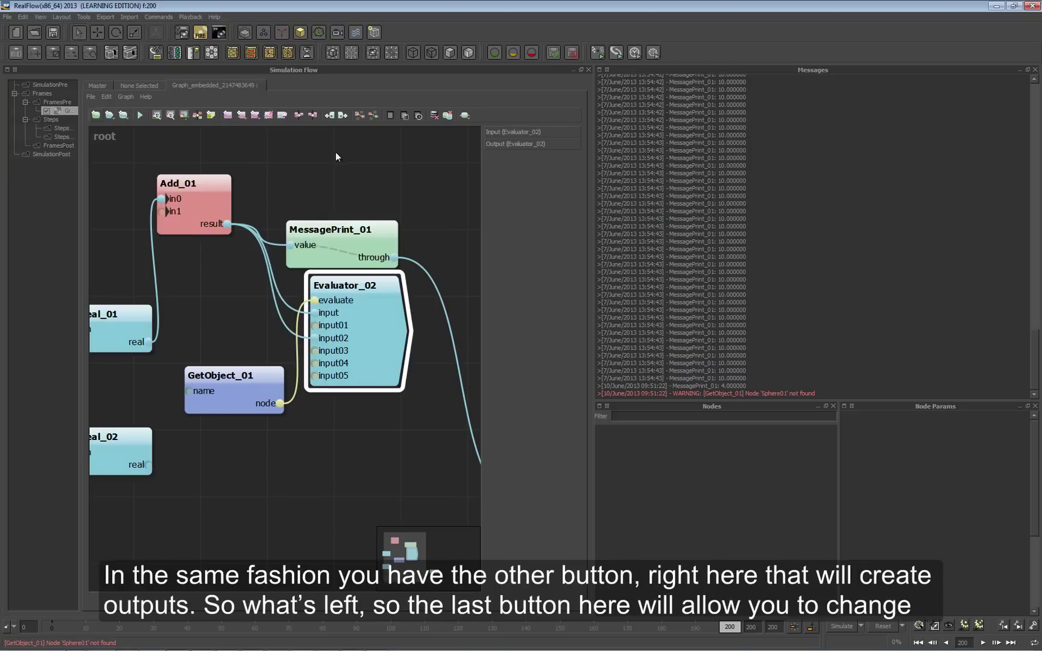
{"action": "left_click", "coordinate": [342, 116]}
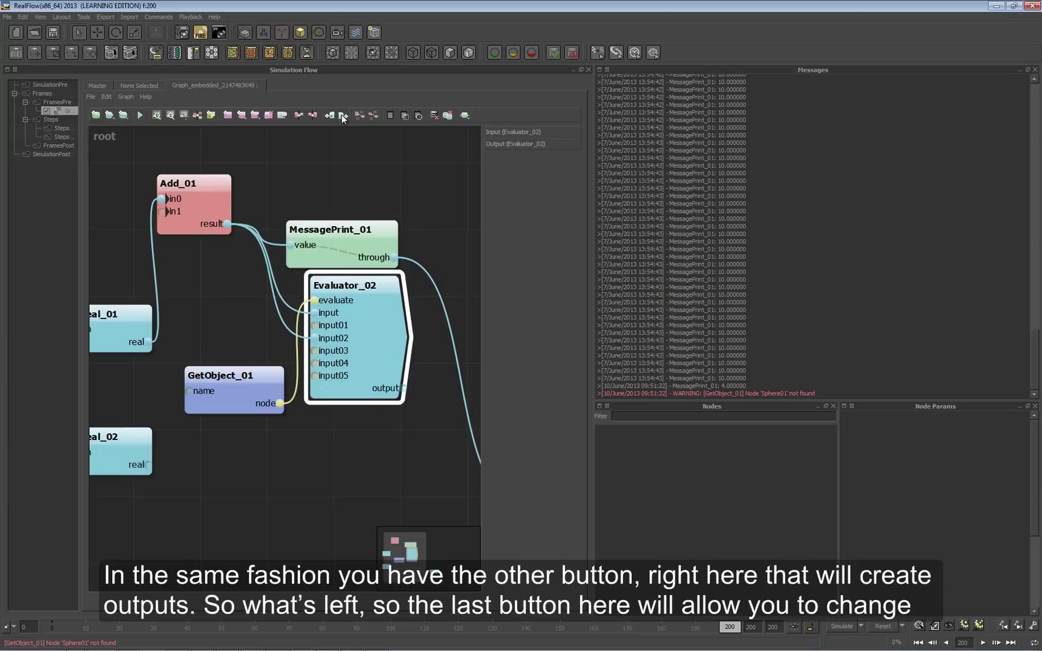
{"action": "left_click", "coordinate": [342, 116]}
{"action": "left_click", "coordinate": [343, 116]}
{"action": "left_click", "coordinate": [342, 116]}
{"action": "left_click", "coordinate": [343, 116]}
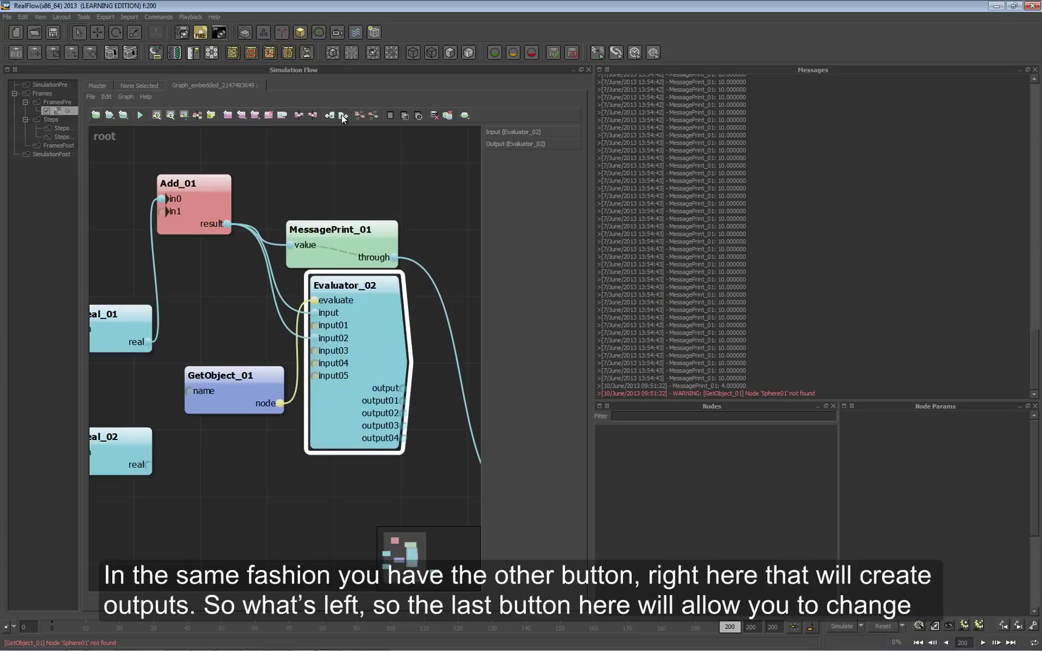
{"action": "left_click", "coordinate": [342, 115]}
Move Evaluator_02 lower, clear of MessagePrint_01, and adjust the positions of GetObject_01, MessagePrint_01 and Add_01 slightly
{"action": "left_click_drag", "start_coordinate": [357, 323], "coordinate": [377, 368]}
{"action": "left_click_drag", "start_coordinate": [252, 385], "coordinate": [248, 388]}
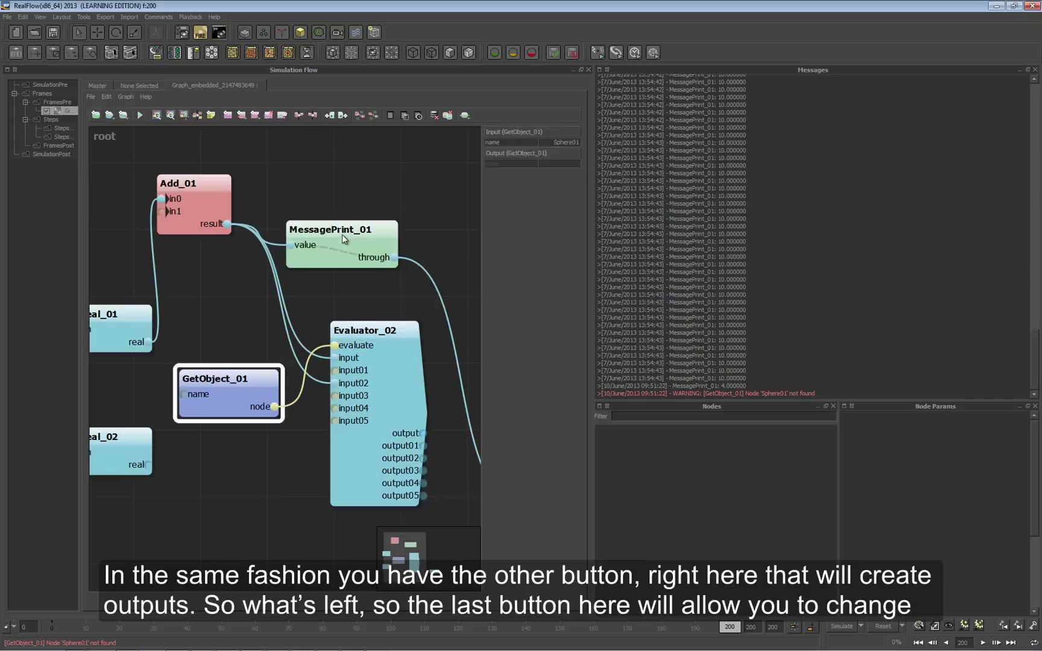
{"action": "left_click_drag", "start_coordinate": [342, 235], "coordinate": [360, 230]}
{"action": "left_click_drag", "start_coordinate": [226, 192], "coordinate": [235, 200]}
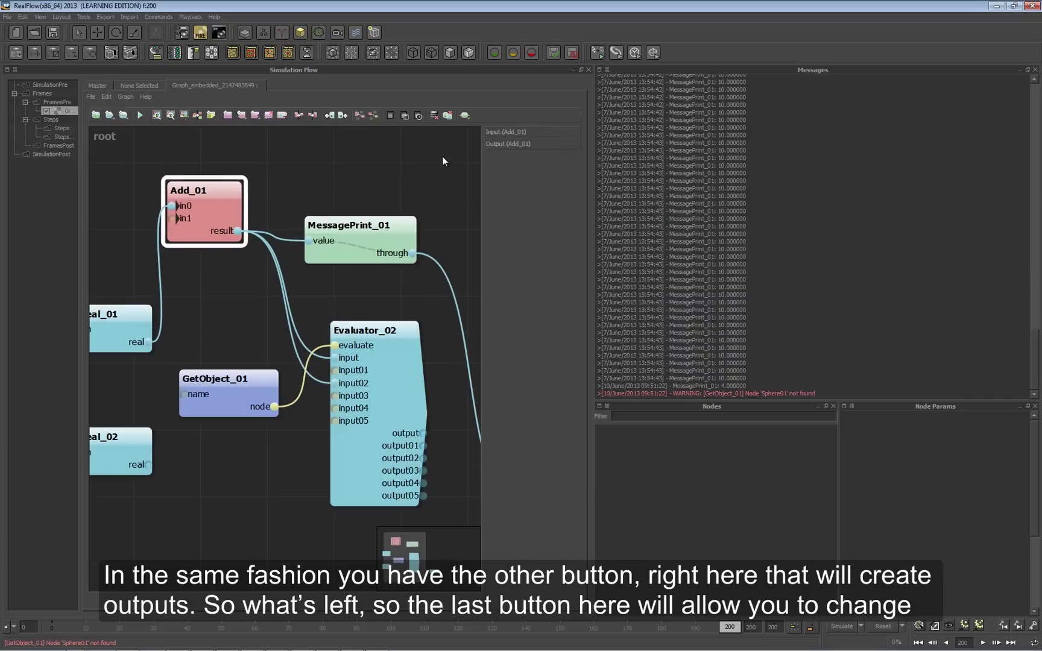
Lay out Add_01 with its inputs on top and outputs on bottom, and shift the node slightly
{"action": "left_click", "coordinate": [465, 116]}
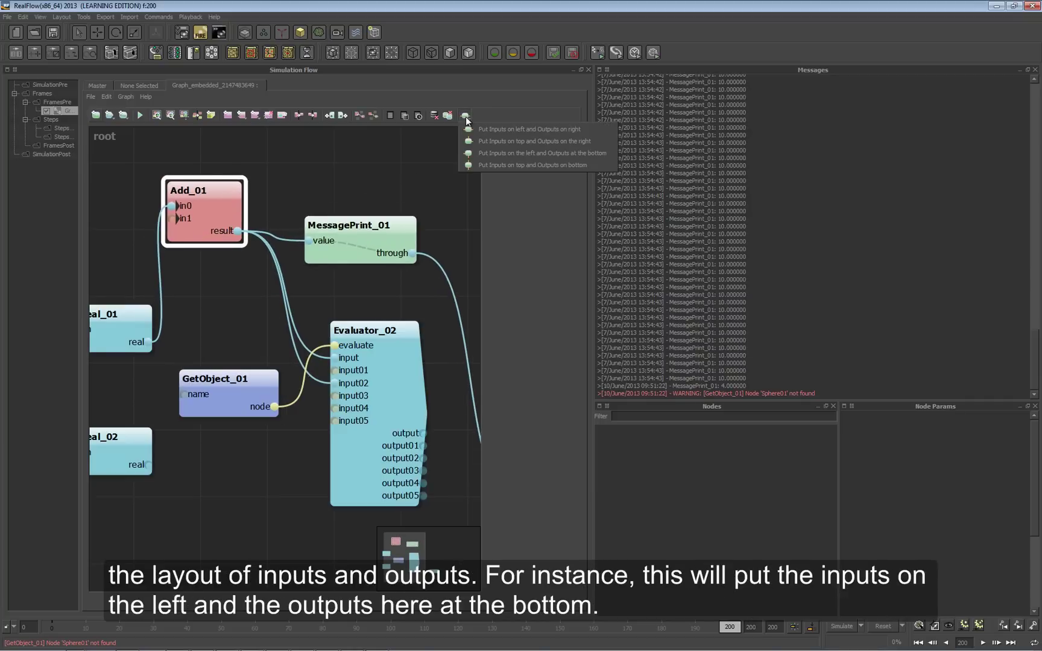
{"action": "left_click", "coordinate": [477, 165]}
{"action": "left_click_drag", "start_coordinate": [234, 206], "coordinate": [244, 222]}
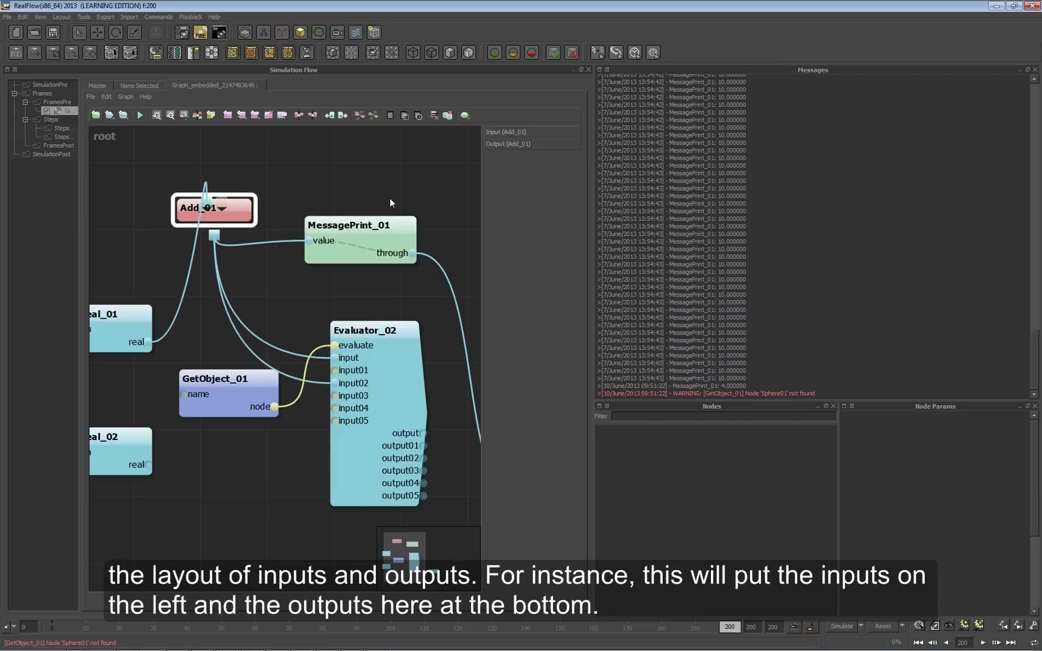
Lay out Add_01 with inputs on the left and outputs at the bottom, and reposition it and MessagePrint_01 slightly
{"action": "left_click", "coordinate": [470, 116]}
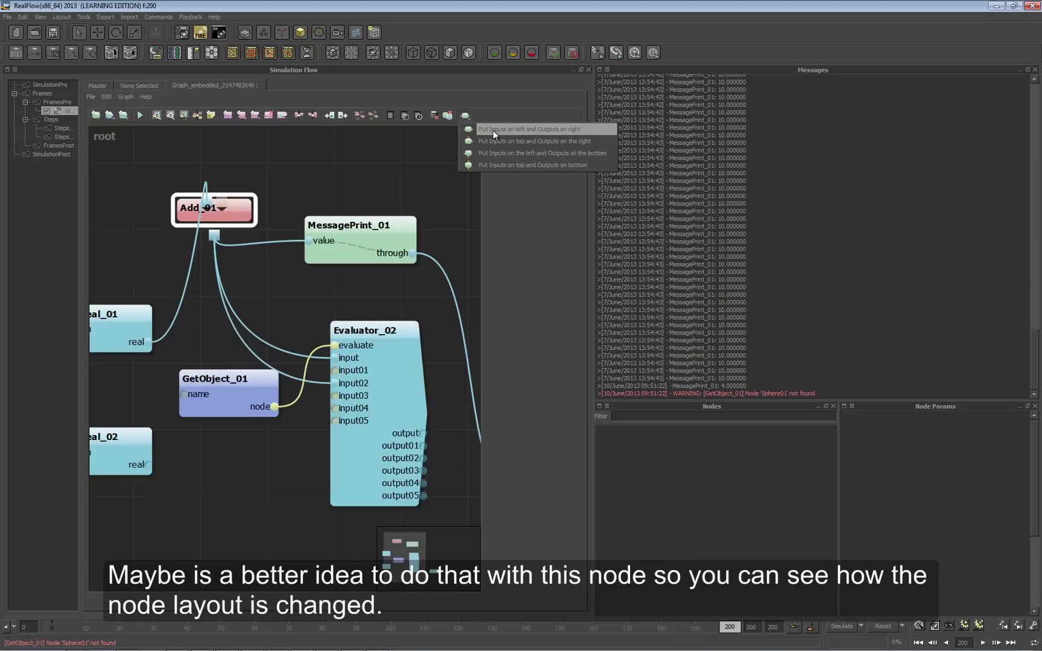
{"action": "left_click", "coordinate": [497, 148]}
{"action": "left_click_drag", "start_coordinate": [213, 233], "coordinate": [214, 204]}
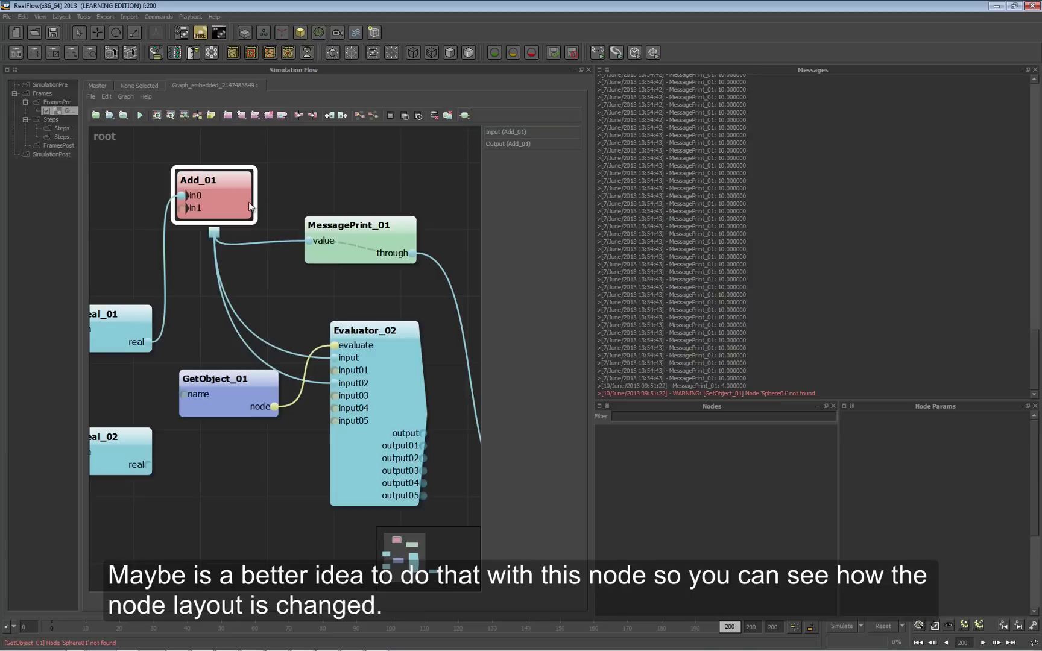
{"action": "left_click_drag", "start_coordinate": [248, 200], "coordinate": [278, 191]}
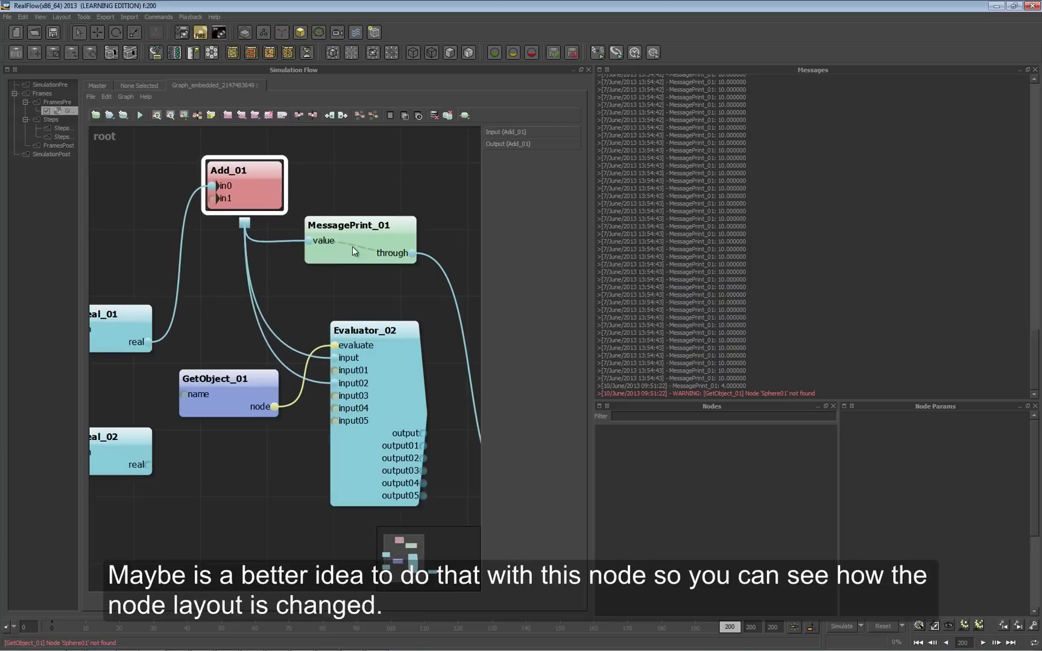
{"action": "left_click_drag", "start_coordinate": [352, 246], "coordinate": [365, 264]}
{"action": "left_click_drag", "start_coordinate": [239, 194], "coordinate": [243, 214]}
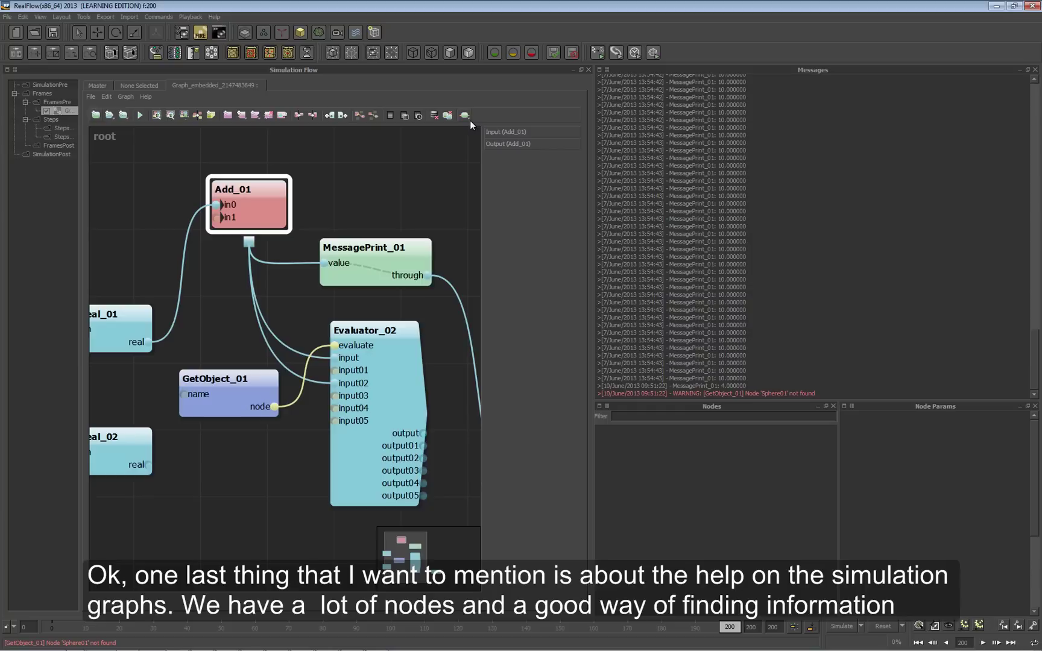
Read the built-in description of the Add_01 node, covering its inputs and outputs
{"action": "right_click", "coordinate": [235, 207]}
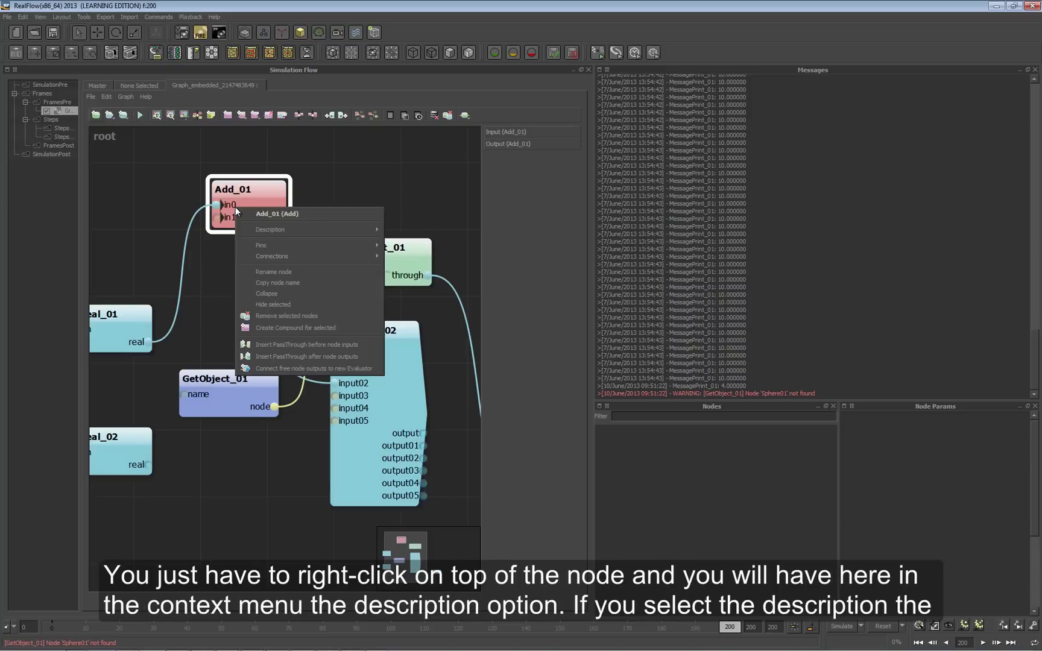
{"action": "mouse_move", "coordinate": [372, 229]}
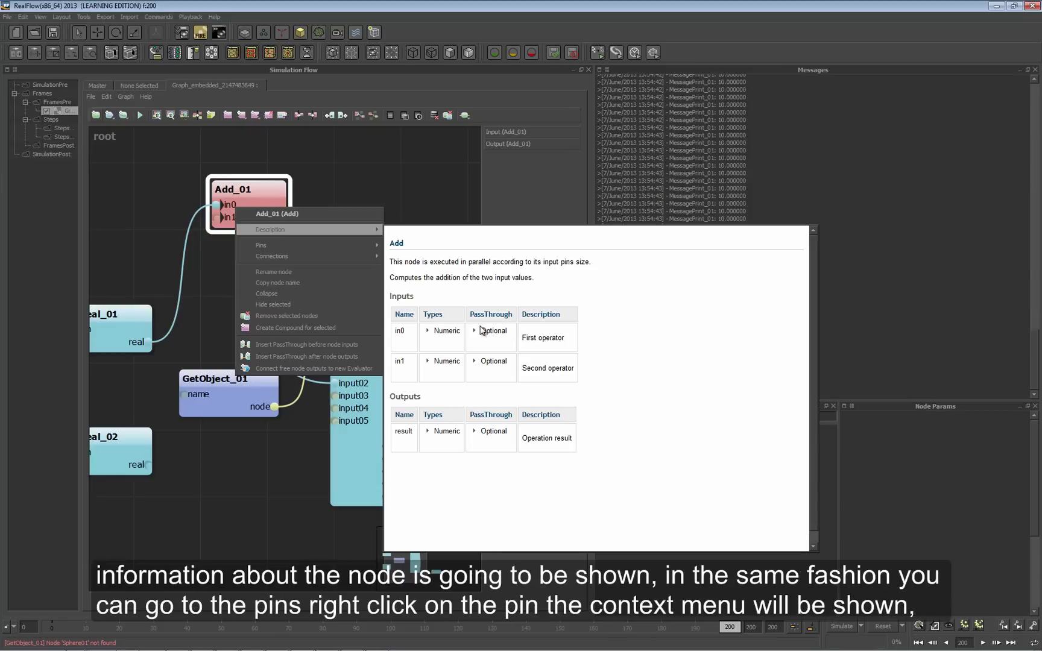
{"action": "scroll", "coordinate": [475, 311], "scroll_direction": "down", "scroll_amount": 1}
{"action": "scroll", "coordinate": [474, 311], "scroll_direction": "up", "scroll_amount": 1}
{"action": "left_click", "coordinate": [246, 198]}
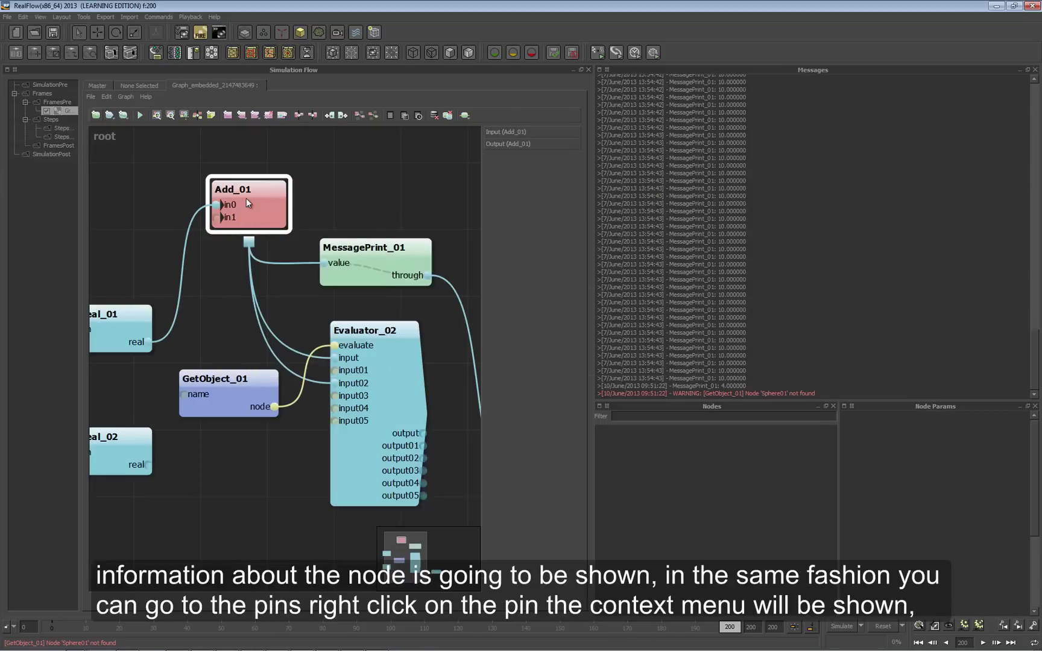
Inspect the description and current value of Add_01's in0 pin, and clear the node selection
{"action": "right_click", "coordinate": [214, 205]}
{"action": "mouse_move", "coordinate": [232, 226]}
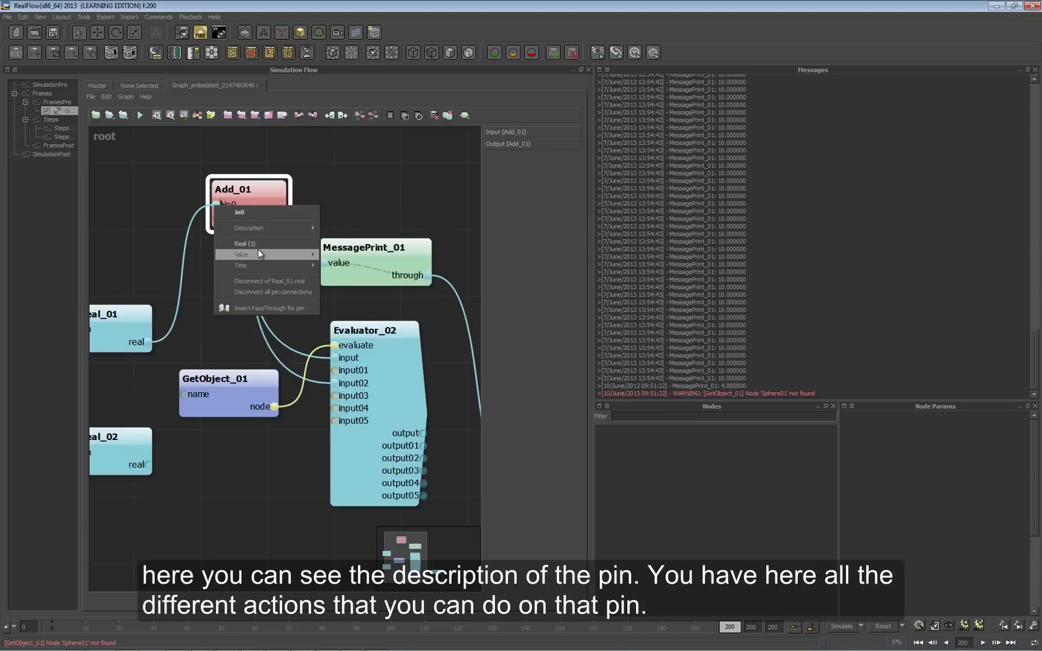
{"action": "mouse_move", "coordinate": [257, 253]}
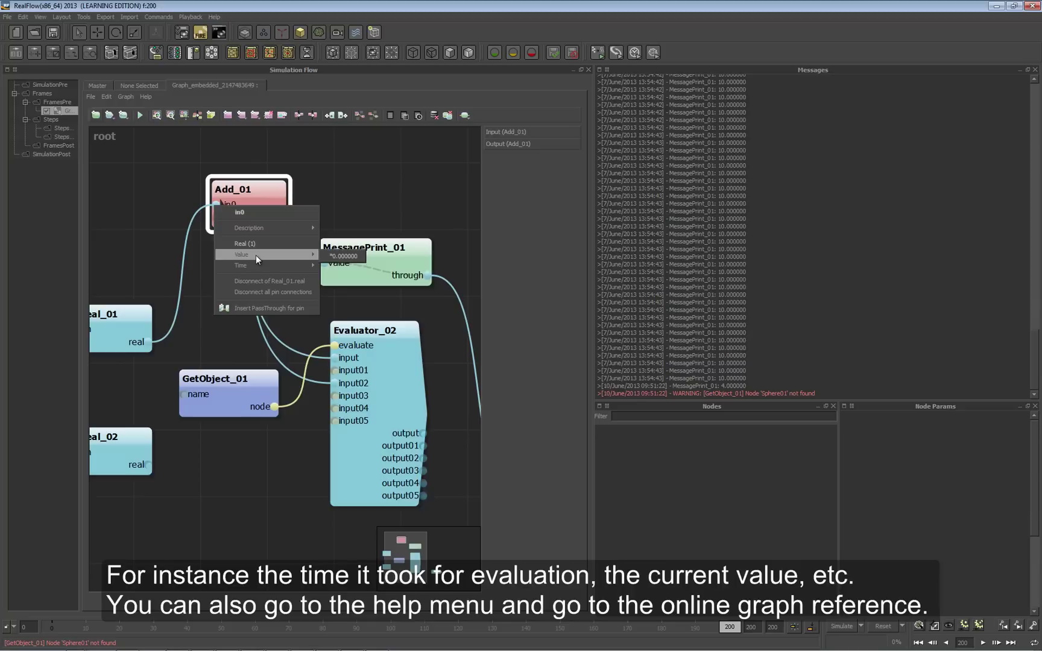
{"action": "left_click", "coordinate": [382, 190]}
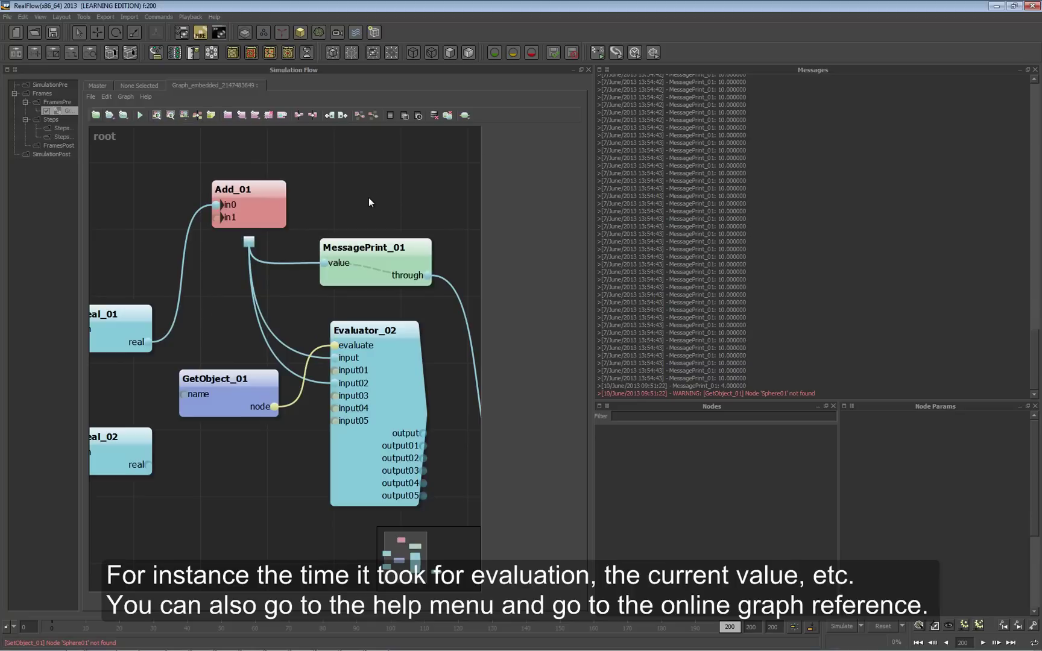
Open the online graph reference in the web browser and expand the RealFlow's Graphs Guide contents
{"action": "left_click", "coordinate": [213, 17]}
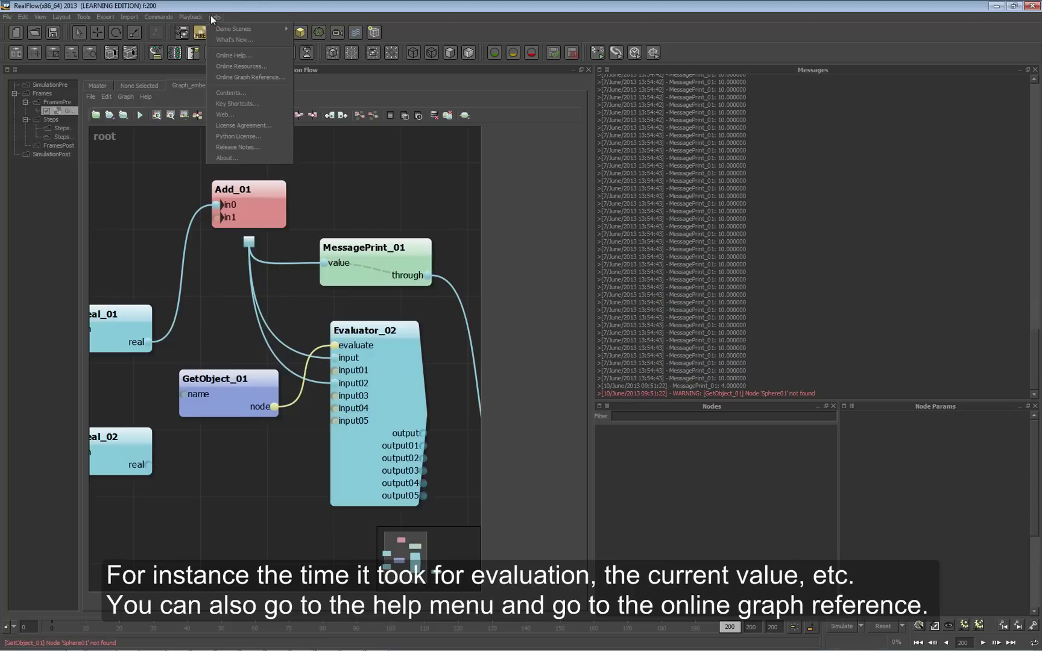
{"action": "left_click", "coordinate": [218, 77]}
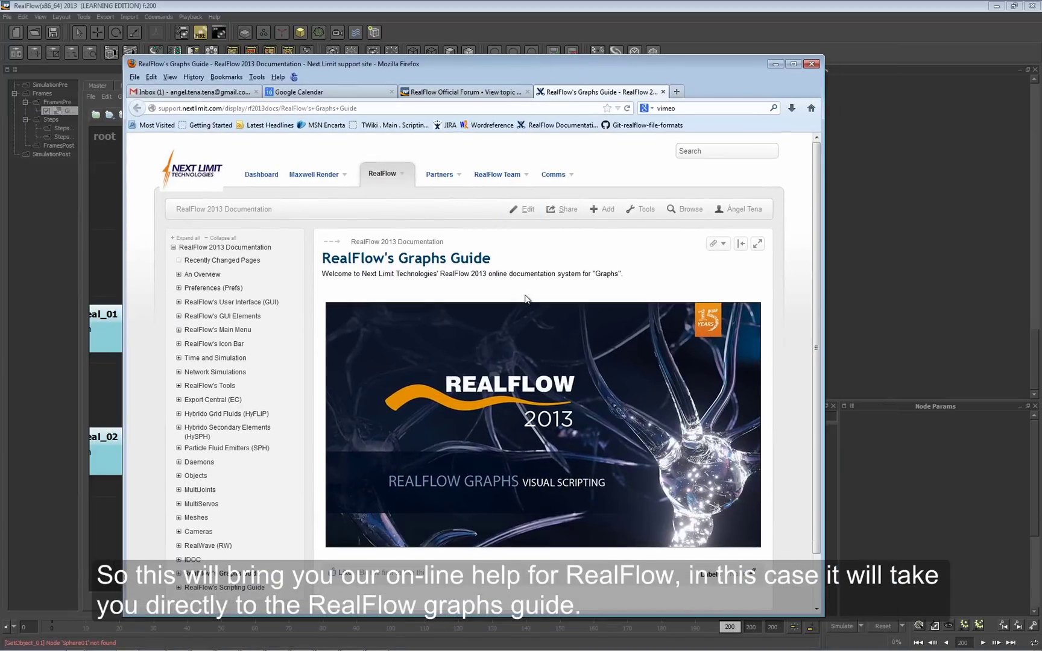
{"action": "scroll", "coordinate": [528, 298], "scroll_direction": "down", "scroll_amount": 2}
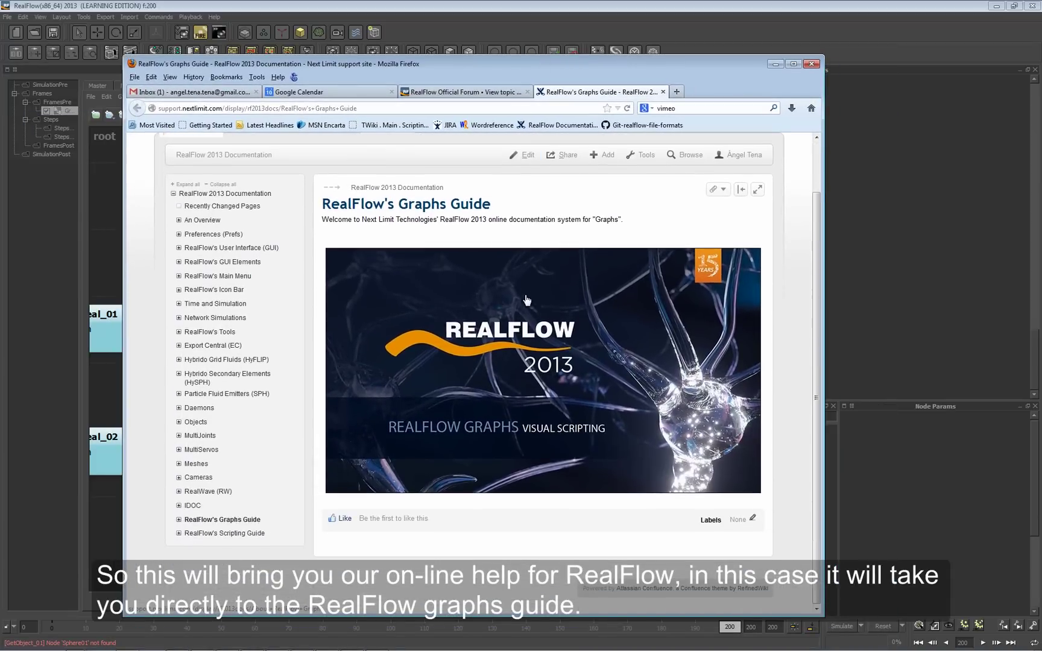
{"action": "left_click", "coordinate": [180, 521]}
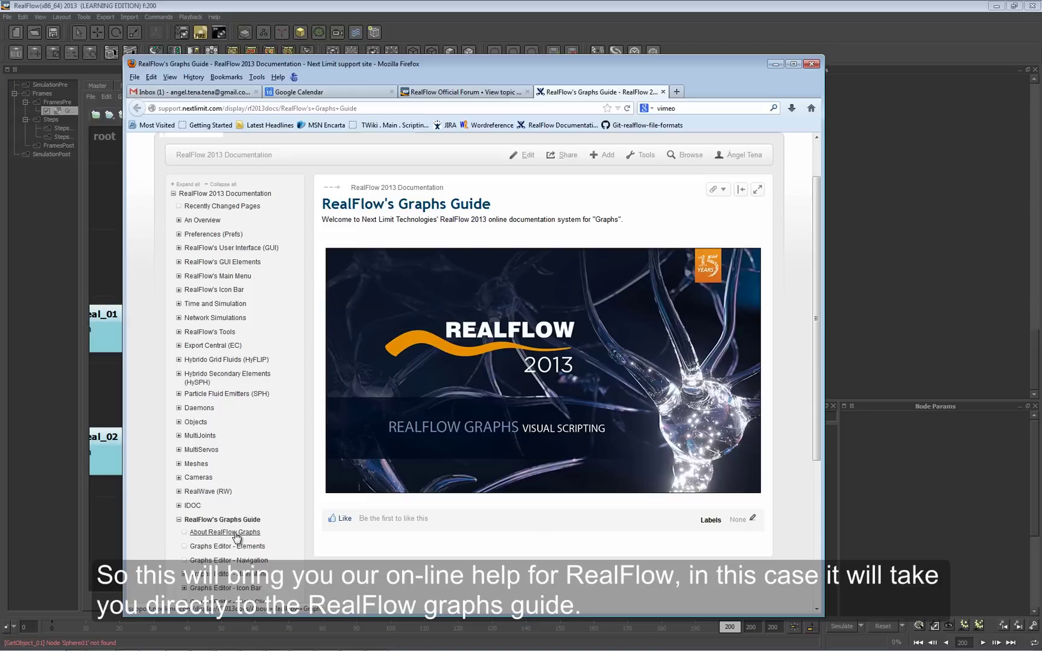
Read the About RealFlow Graphs page through its Simulation Flow section, and return to the RealFlow graph
{"action": "left_click", "coordinate": [235, 533]}
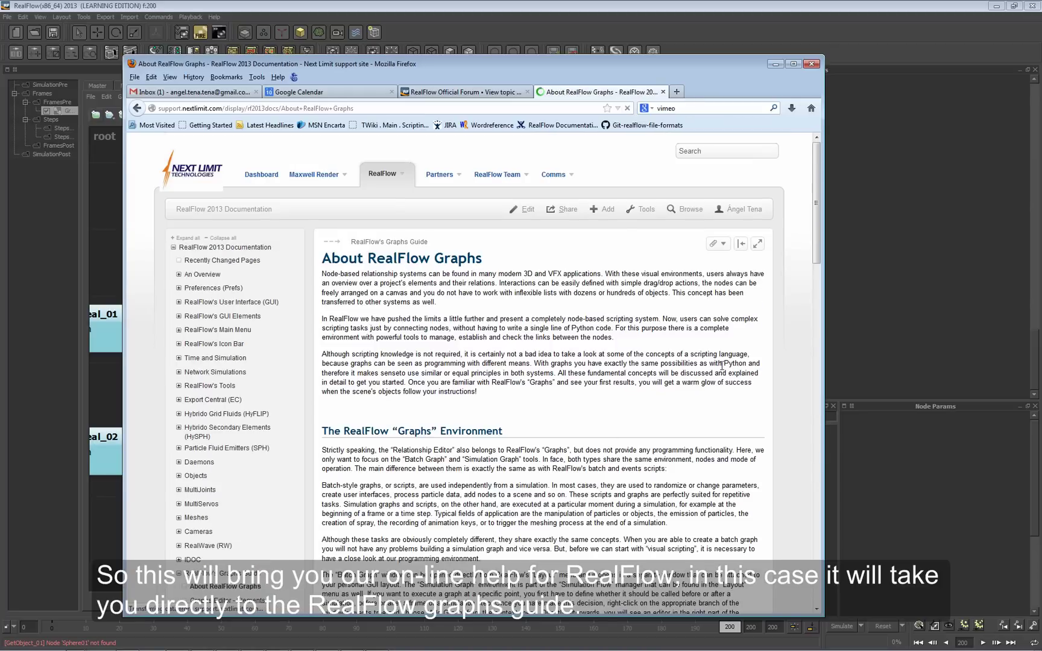
{"action": "scroll", "coordinate": [723, 369], "scroll_direction": "down", "scroll_amount": 3}
{"action": "scroll", "coordinate": [724, 369], "scroll_direction": "down", "scroll_amount": 12}
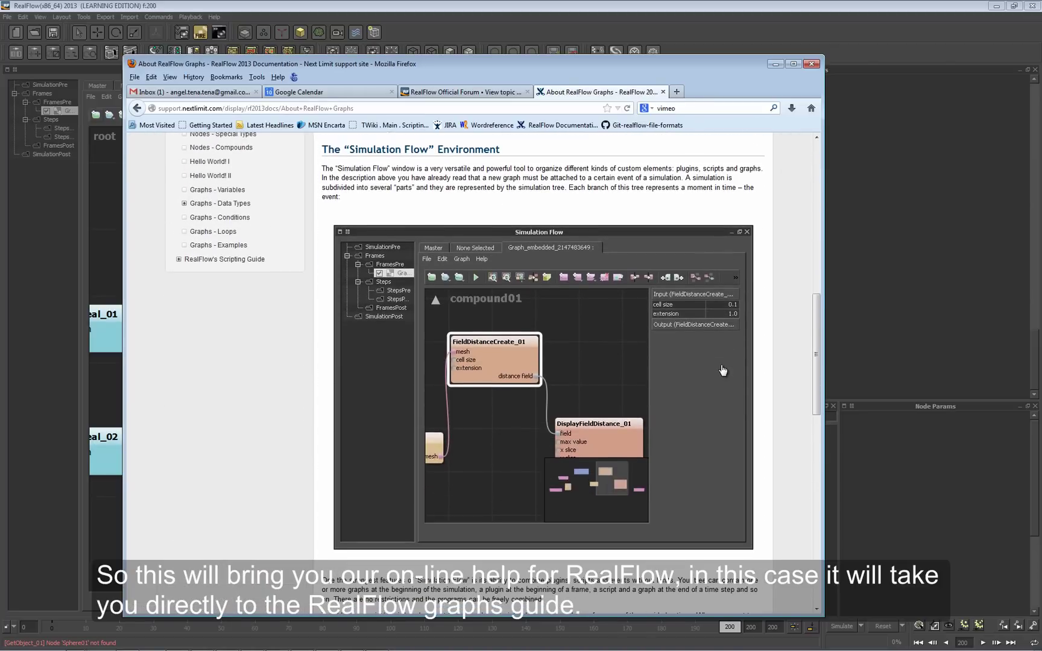
{"action": "scroll", "coordinate": [722, 369], "scroll_direction": "down", "scroll_amount": 6}
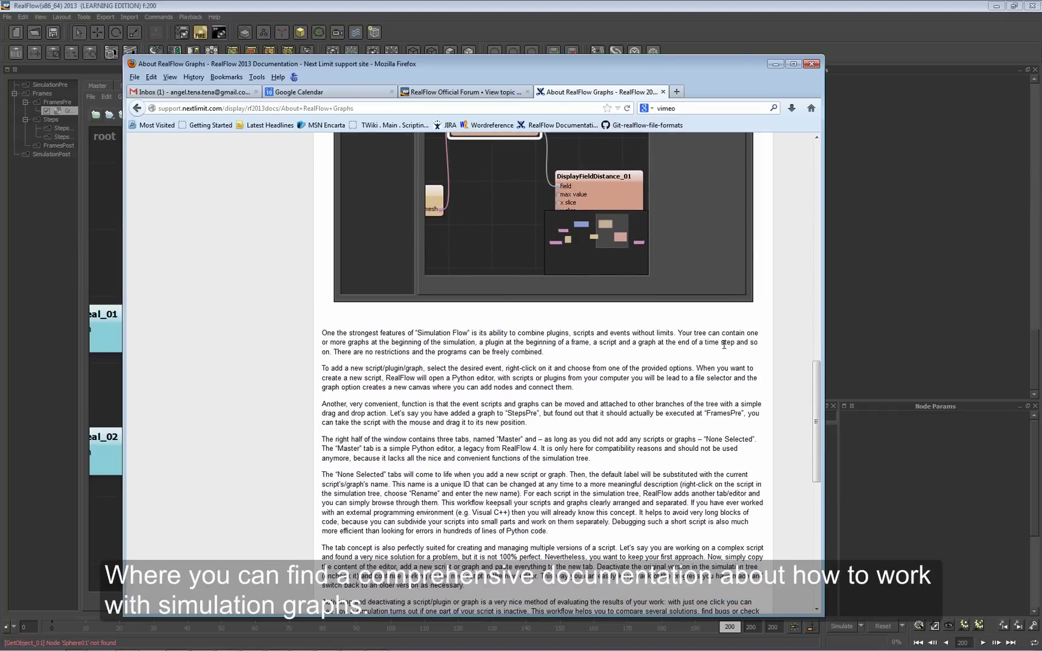
{"action": "left_click", "coordinate": [775, 65]}
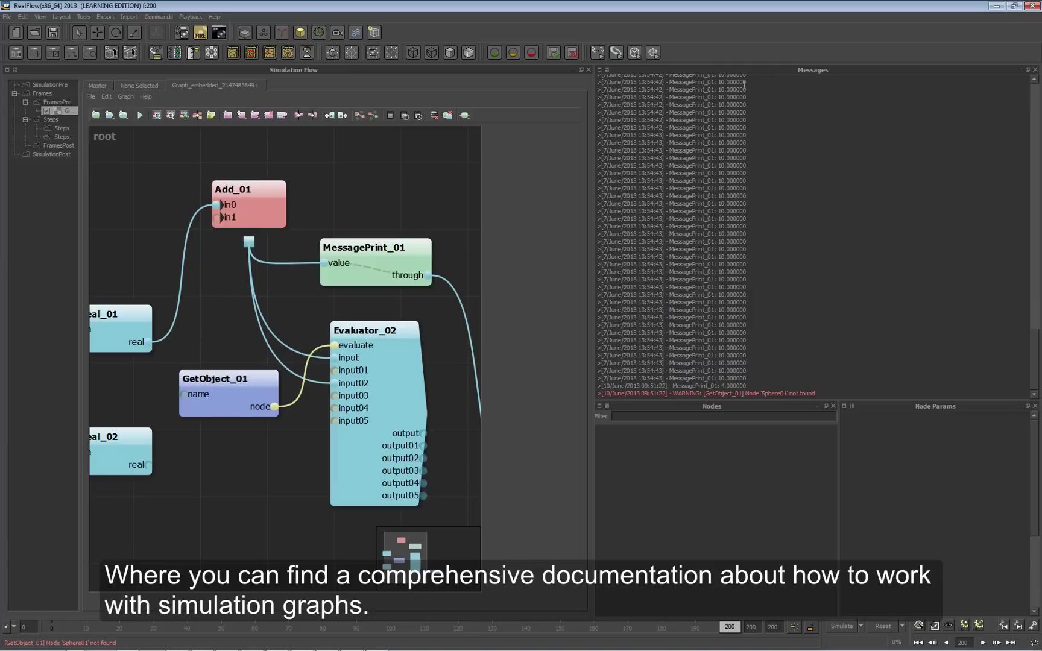